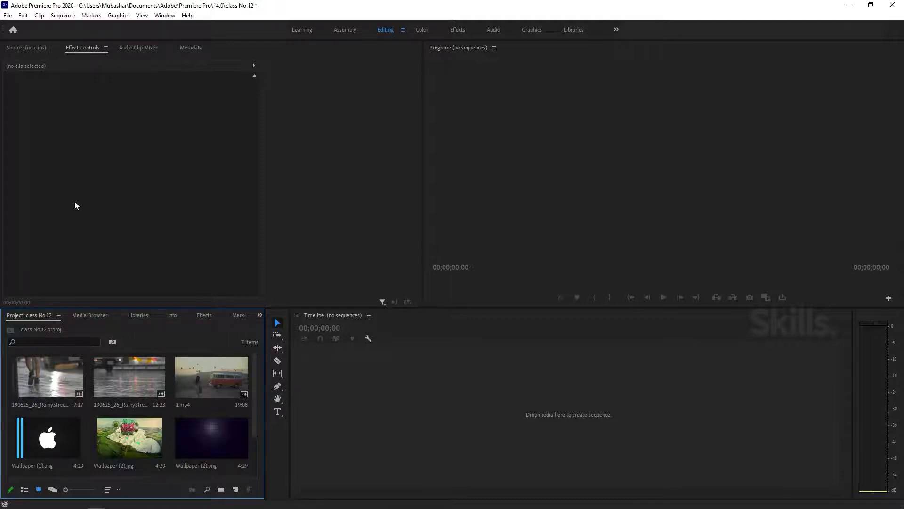
- Create a sequence from the 190625_26_RainyStreets_HD_09 clip and scrub through its opening seconds
left_click(41, 376)
left_click_drag(41, 375, 395, 390)
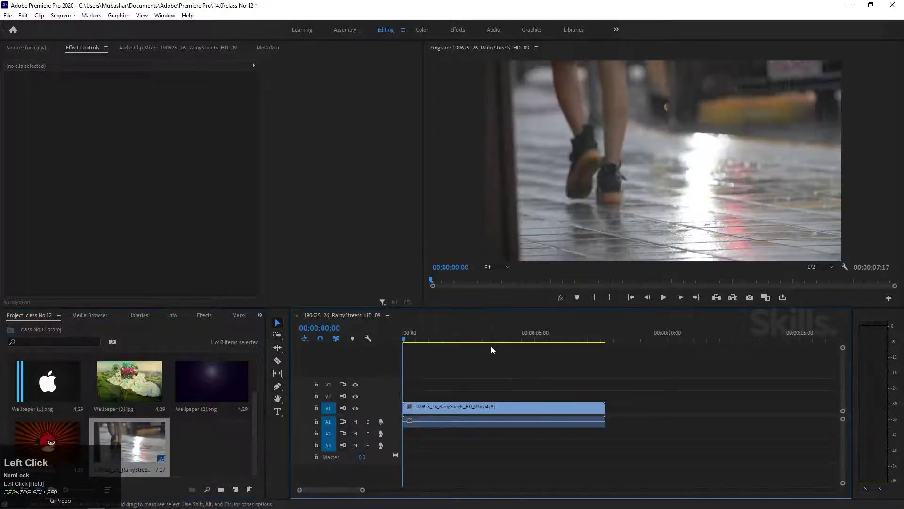
left_click_drag(494, 335, 431, 338)
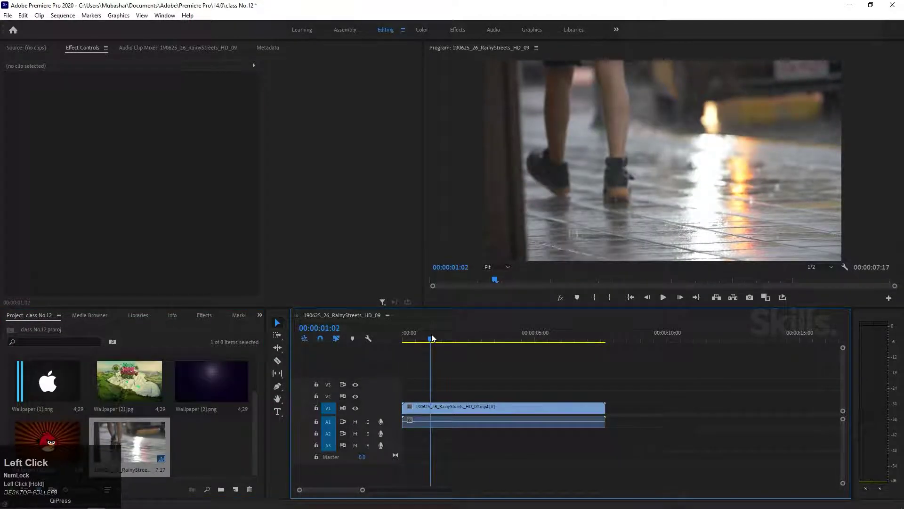
left_click_drag(362, 490, 355, 492)
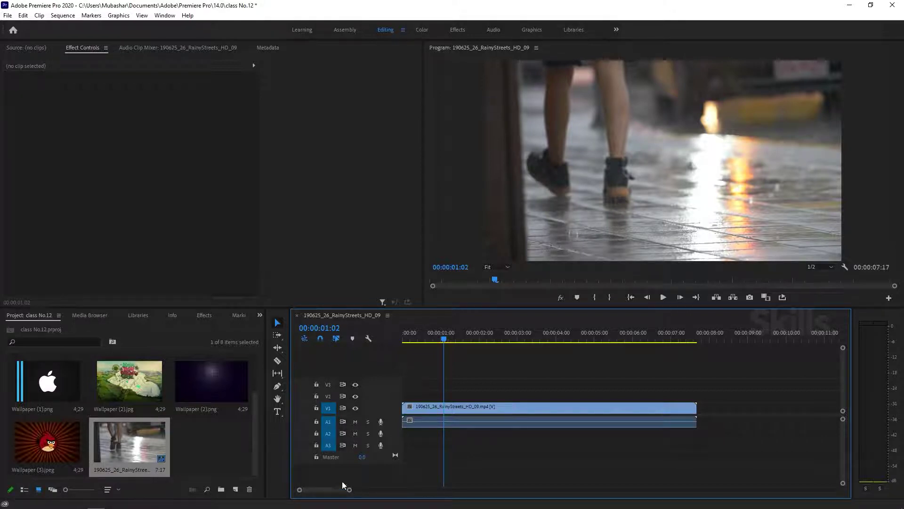
left_click_drag(438, 335, 456, 408)
- Examine the timeline clip's Speed/Duration settings without changing them, and find the command among the clip commands
left_click(456, 408)
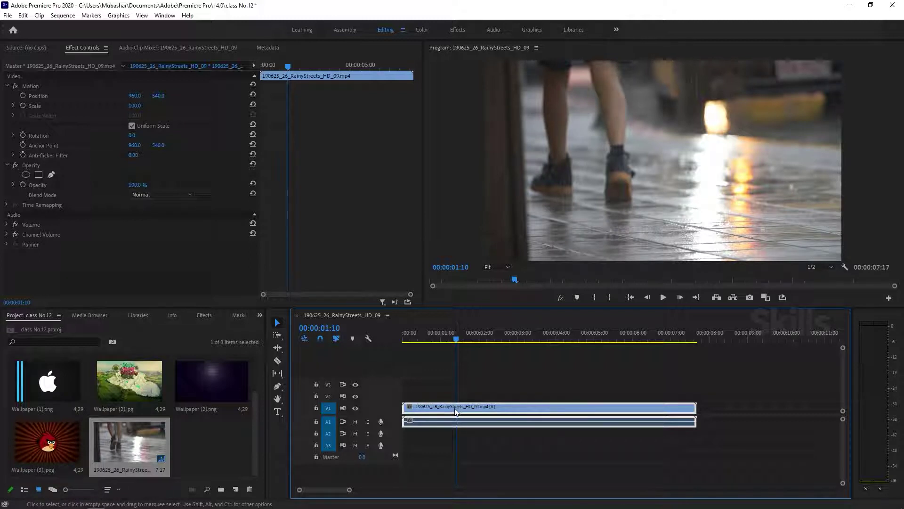
key("ctrl+r")
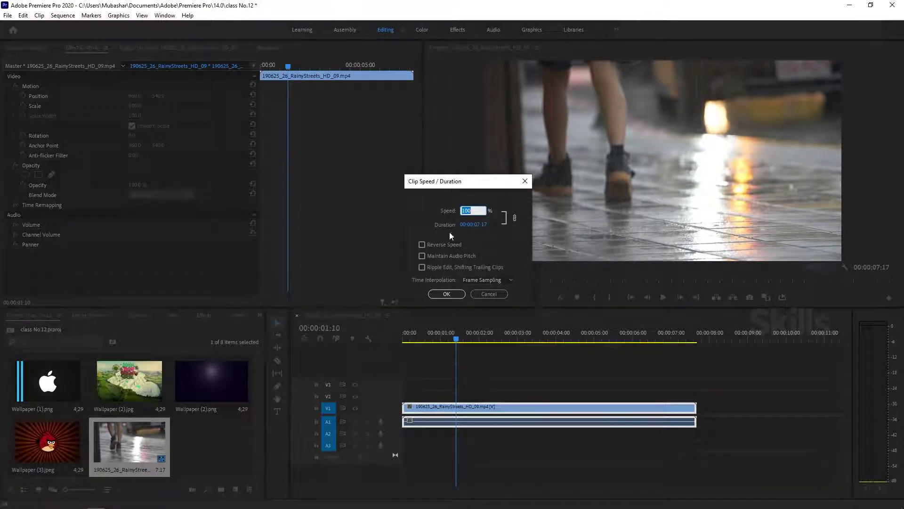
left_click(487, 296)
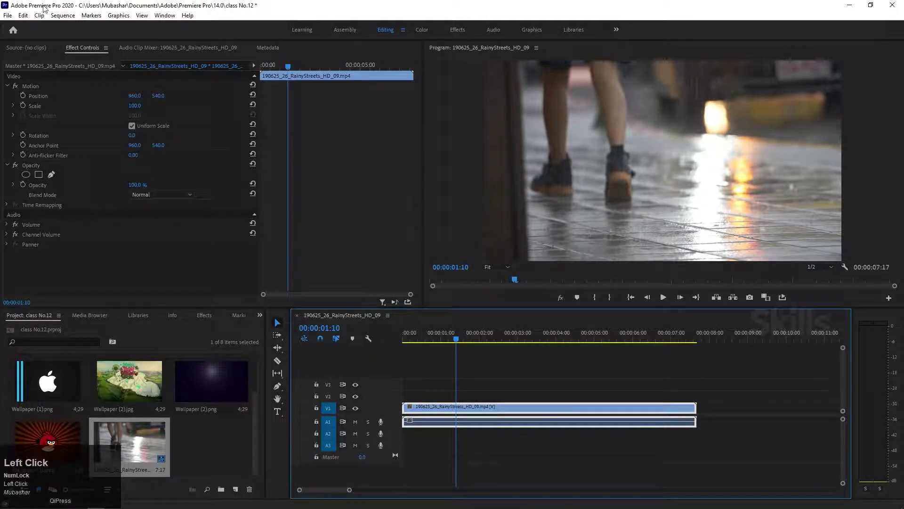
left_click(61, 16)
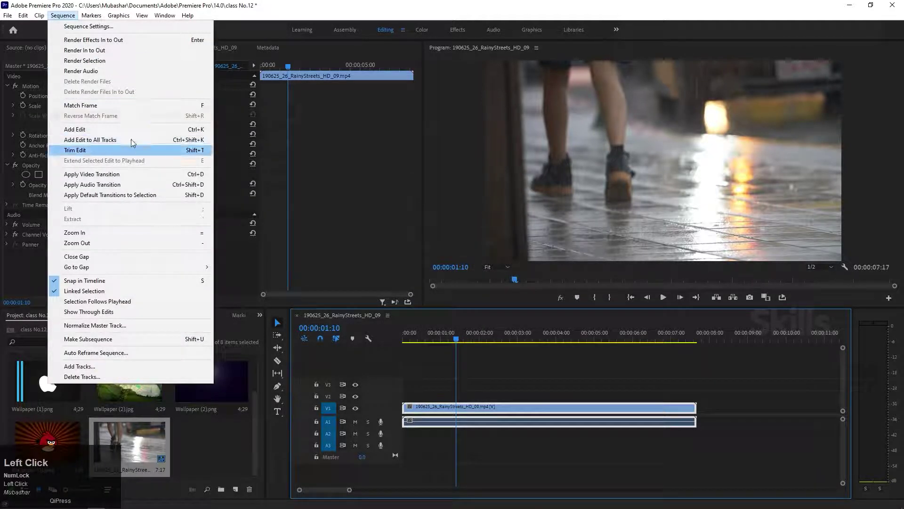
mouse_move(40, 19)
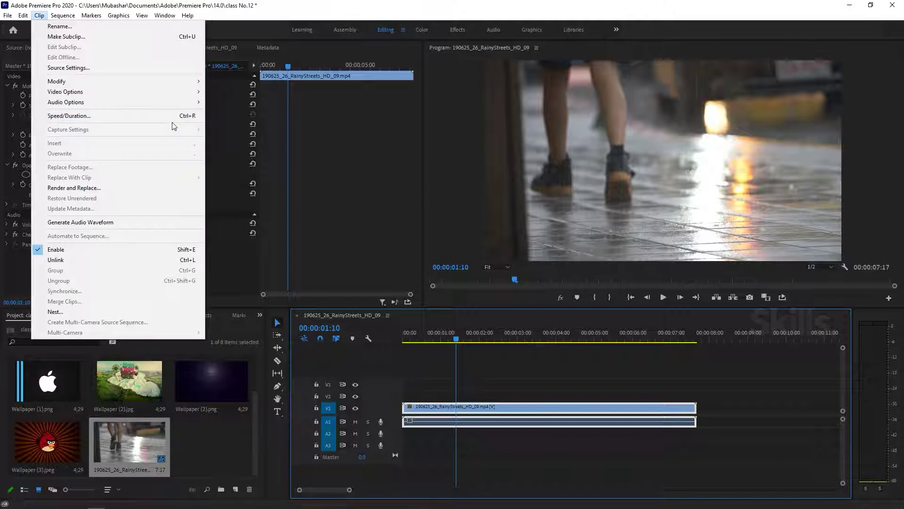
- Change the timeline clip's label colour to Rose
left_click(504, 406)
right_click(503, 412)
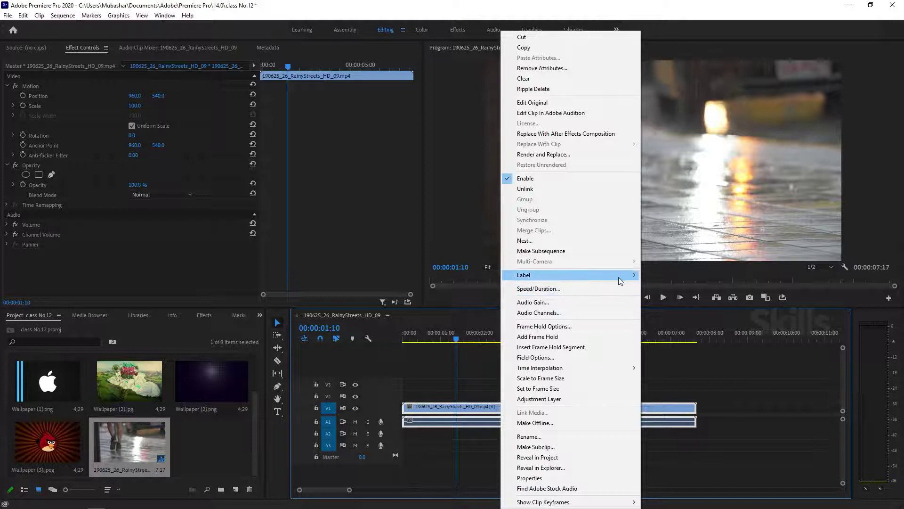
mouse_move(621, 277)
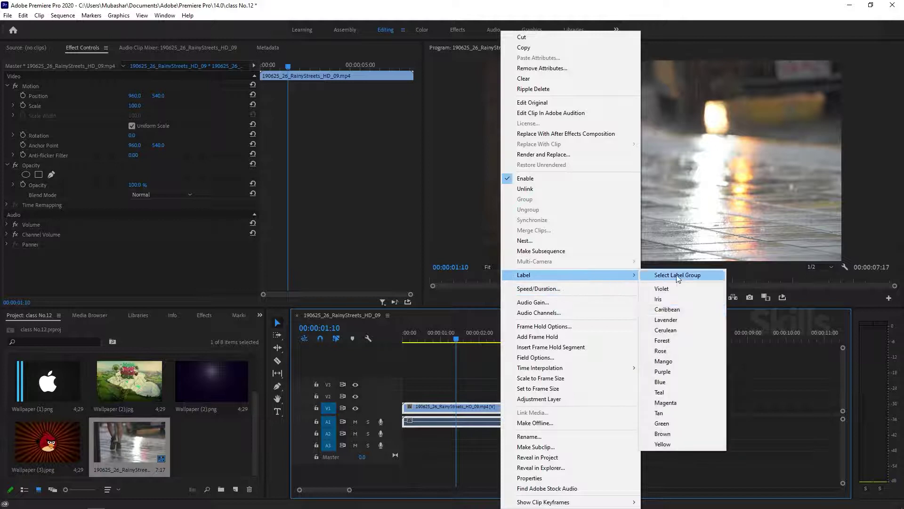
left_click(671, 352)
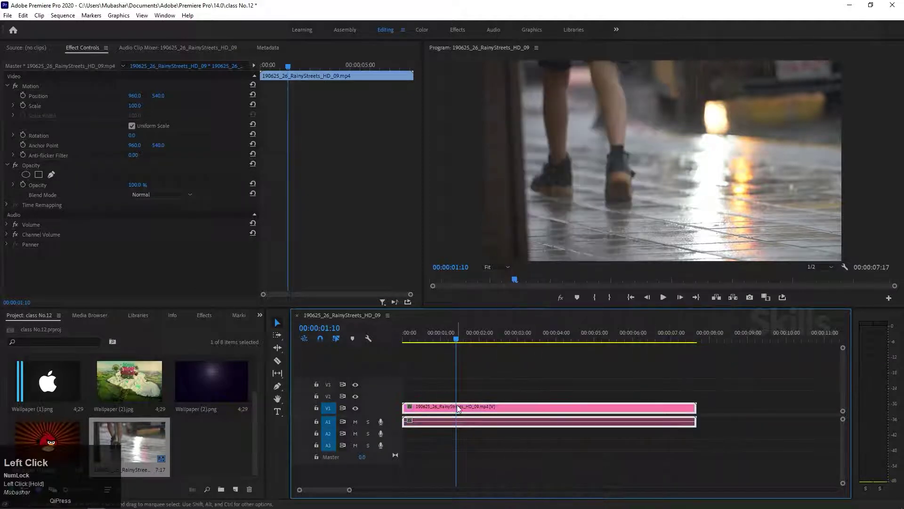
- View the rose-labelled clip's Speed/Duration options and close them without applying changes
right_click(455, 412)
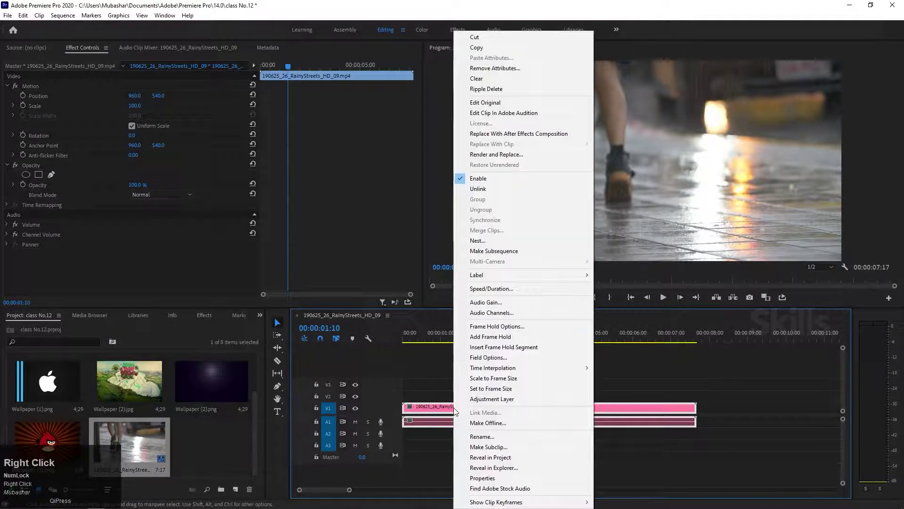
left_click(490, 287)
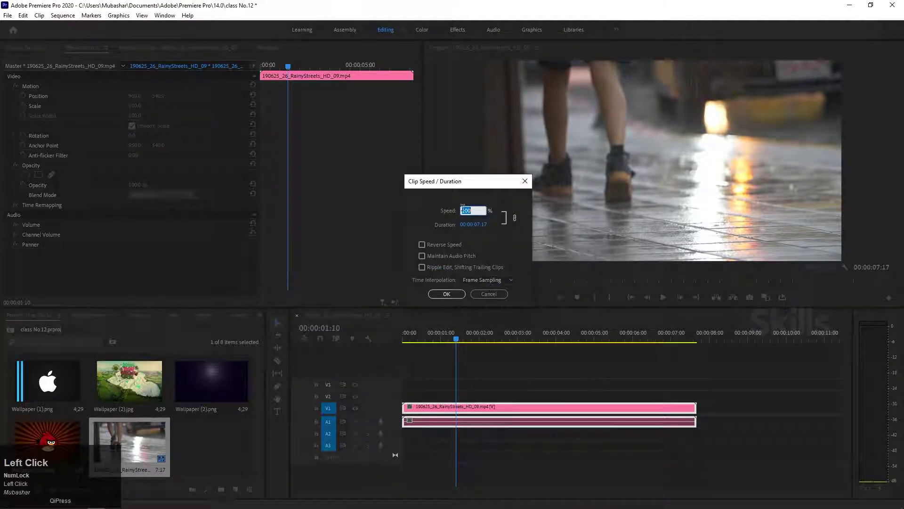
left_click_drag(458, 183, 509, 183)
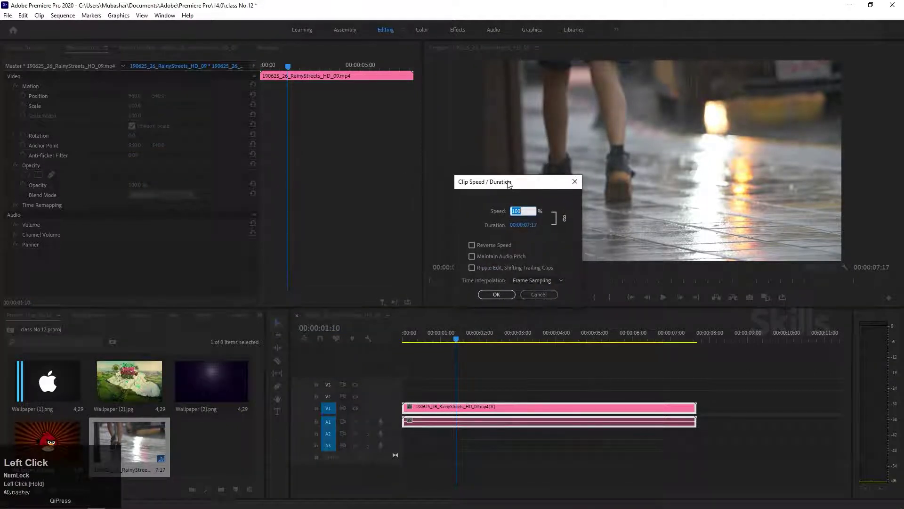
left_click(538, 296)
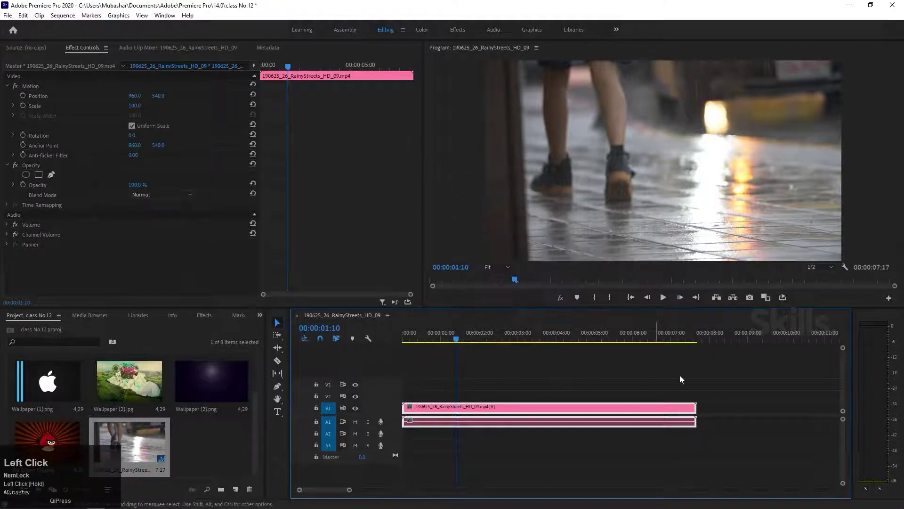
- Scrub to the clip's end and back, and try to extend the clip by trimming its end outward
left_click_drag(456, 339, 693, 343)
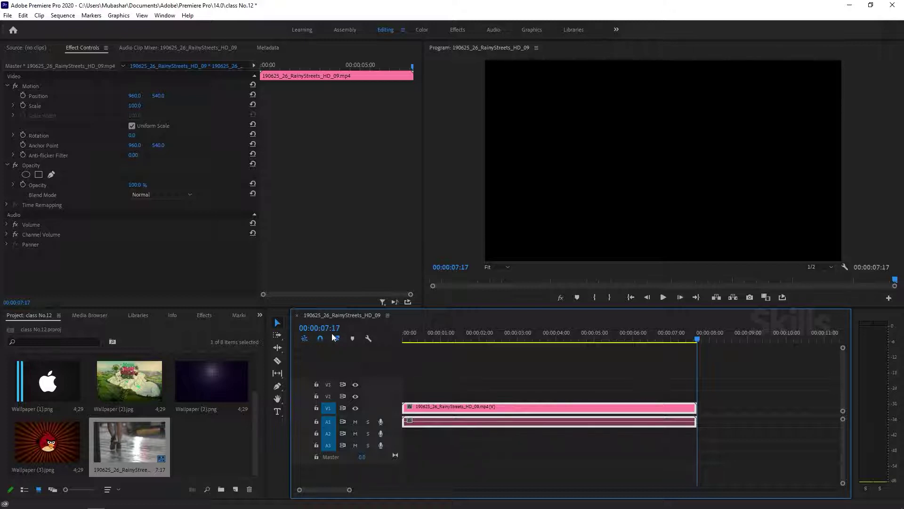
left_click_drag(673, 338, 601, 339)
left_click_drag(695, 406, 738, 403)
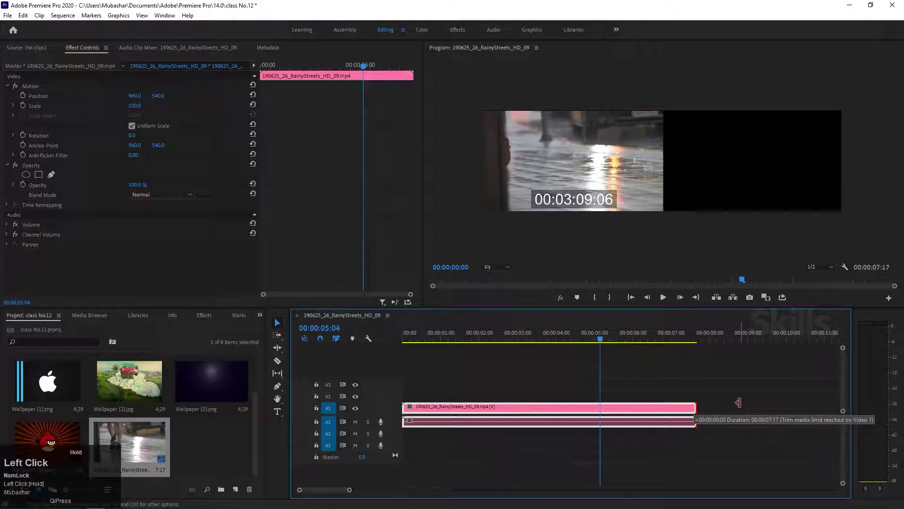
left_click_drag(739, 403, 768, 402)
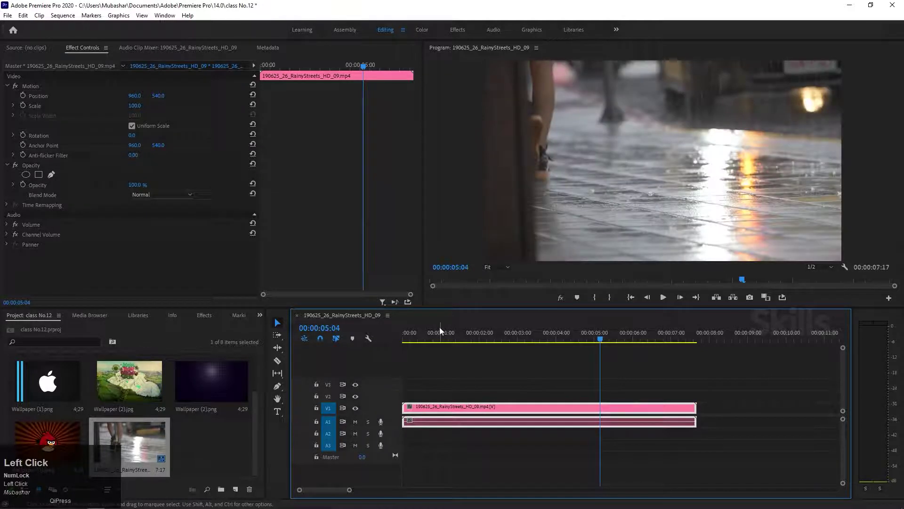
- Apply a duration of 00:00:09:09 to the clip through Speed/Duration, and undo the change
key("ctrl+r")
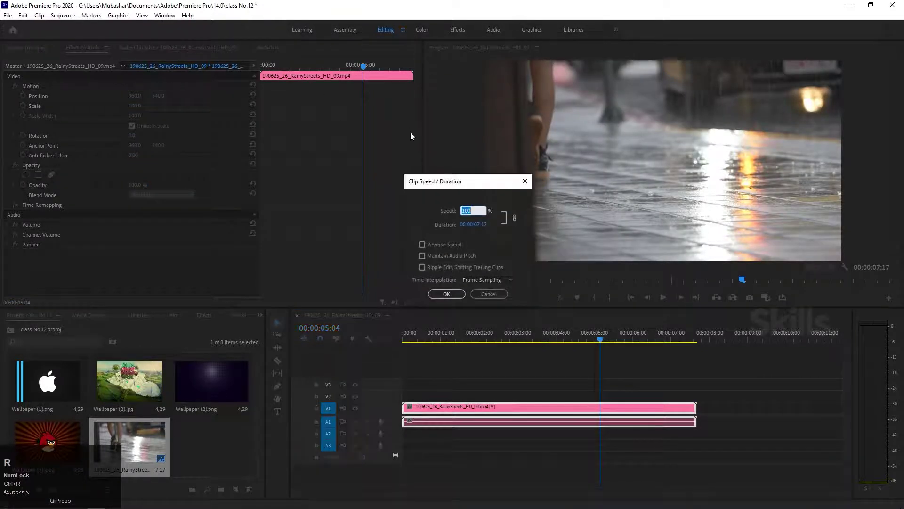
left_click_drag(423, 181, 527, 182)
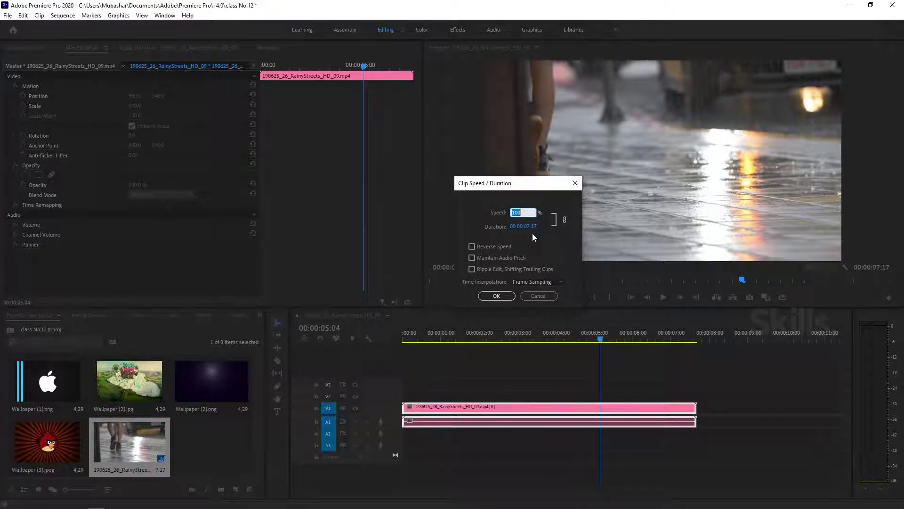
left_click_drag(531, 227, 548, 227)
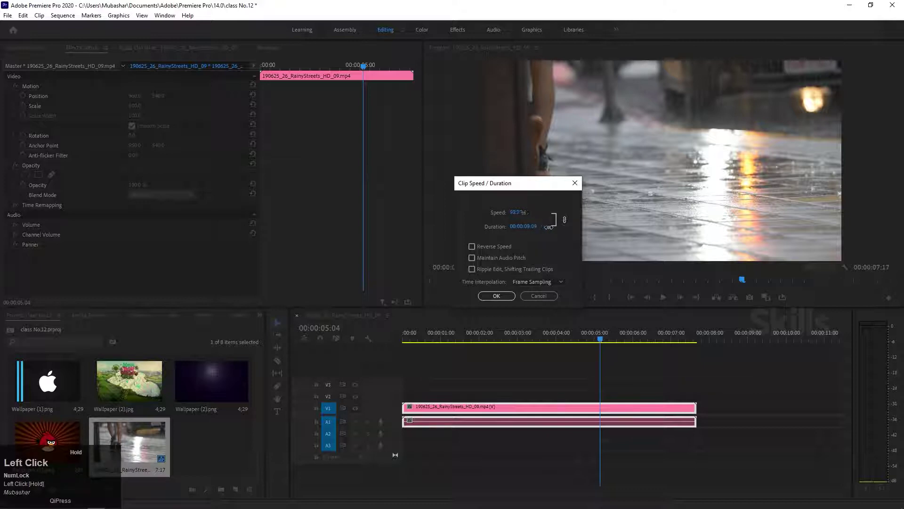
left_click(497, 296)
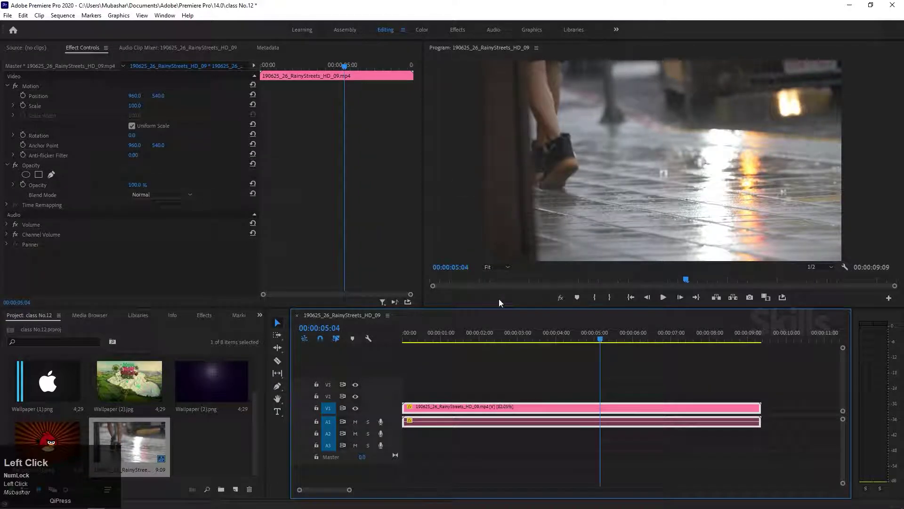
key("ctrl+z")
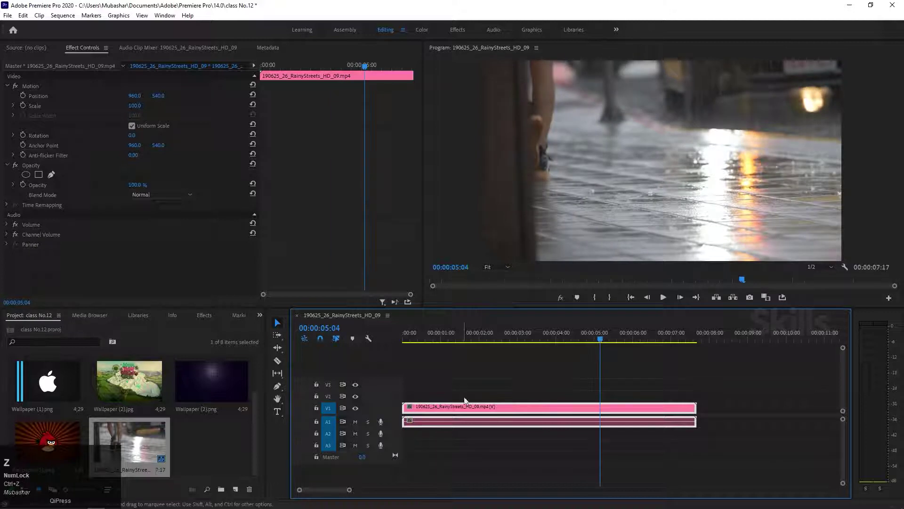
- Open the clip's Speed/Duration settings and raise the duration to 00:00:10:03
left_click(473, 413)
key("ctrl+r")
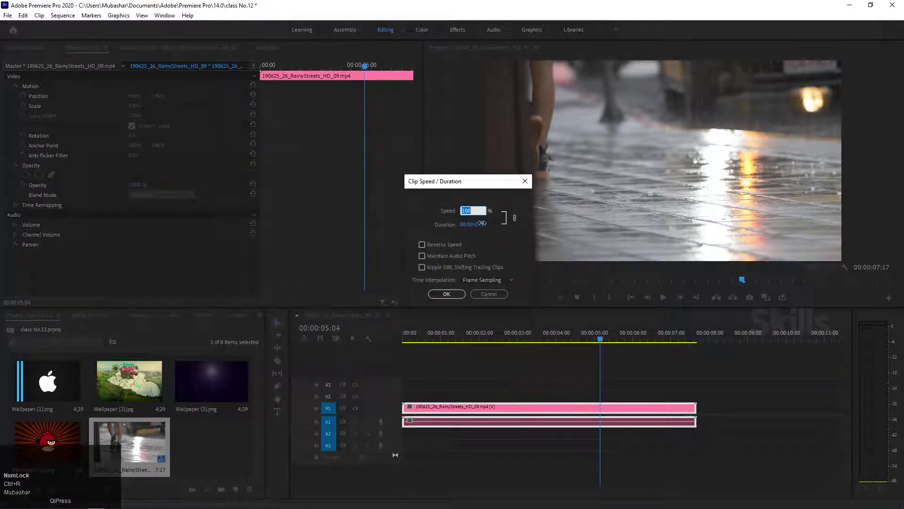
left_click_drag(478, 225, 492, 225)
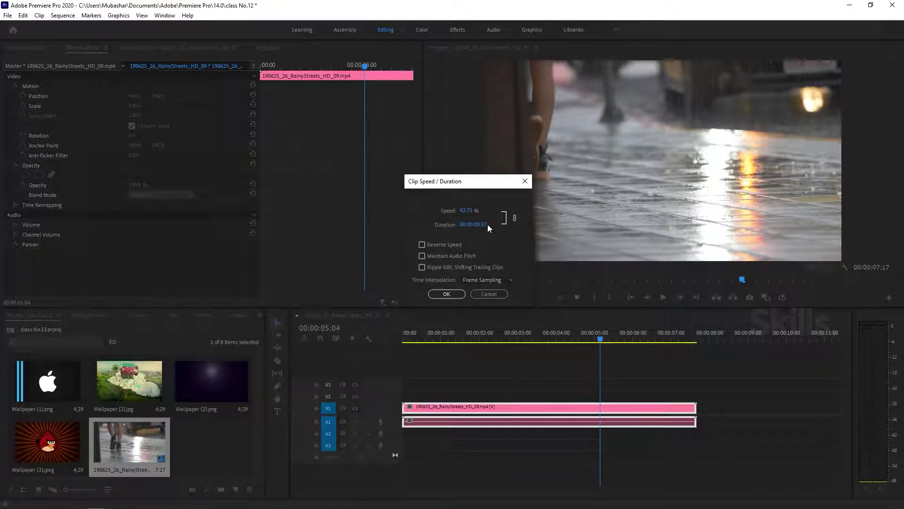
left_click_drag(483, 225, 491, 225)
left_click_drag(480, 227, 495, 226)
left_click_drag(460, 186, 436, 188)
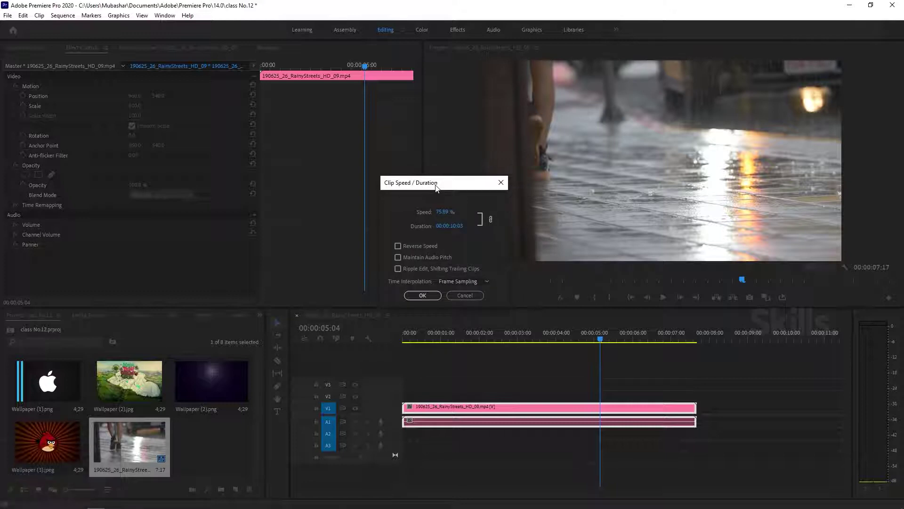
left_click_drag(436, 187, 477, 189)
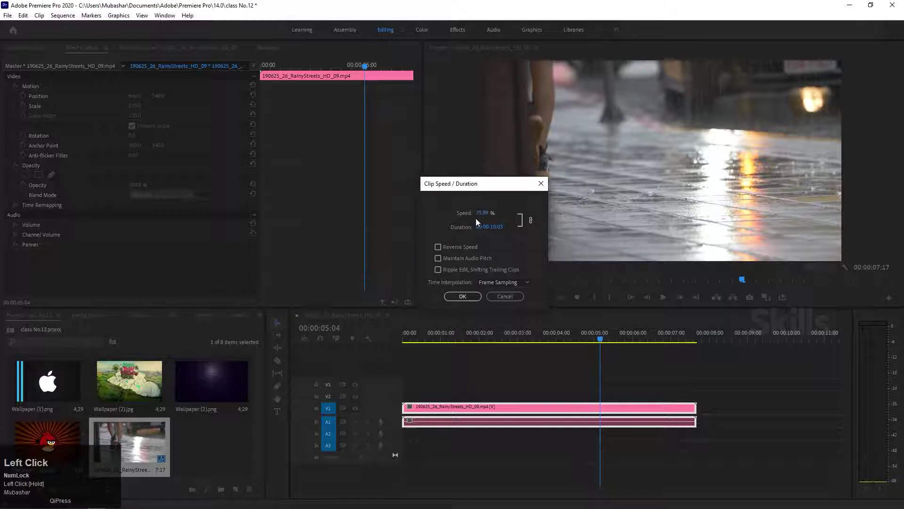
left_click_drag(485, 185, 472, 176)
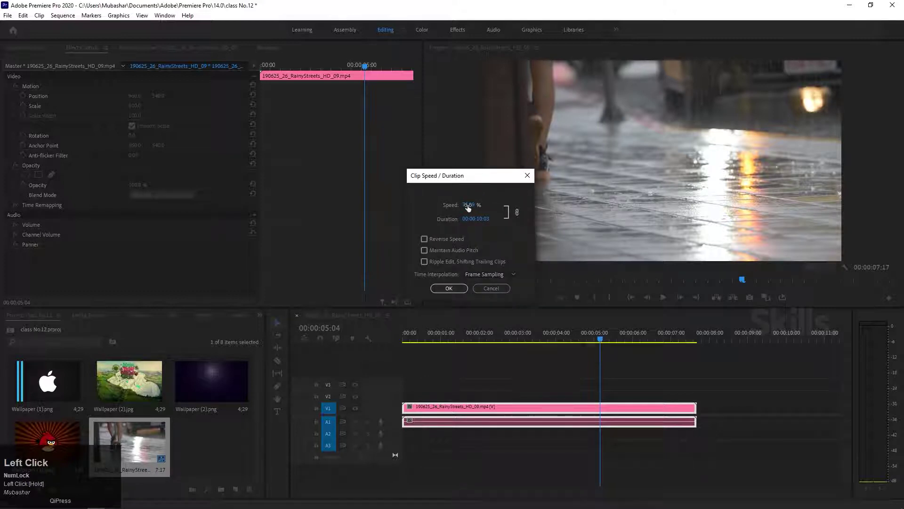
- Set the clip's speed to 200%, apply it, and play back the sped-up clip
left_click(468, 208)
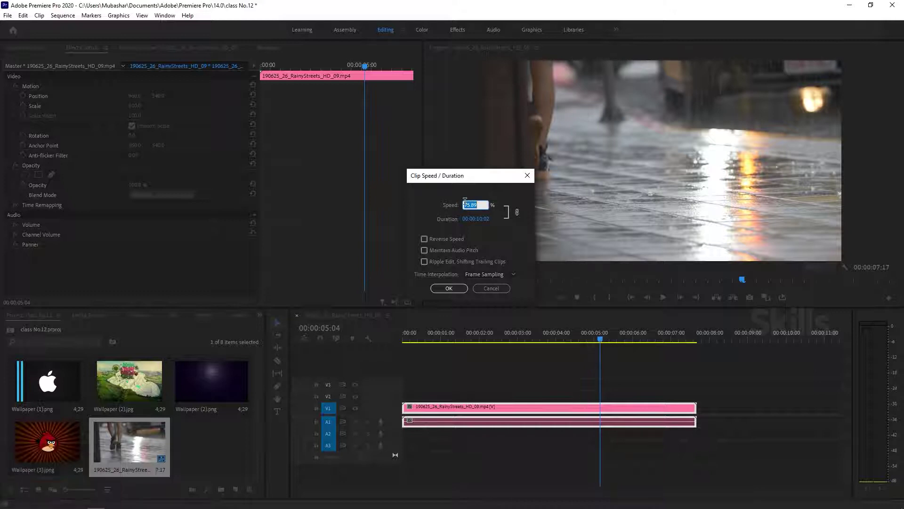
key("BackSpace")
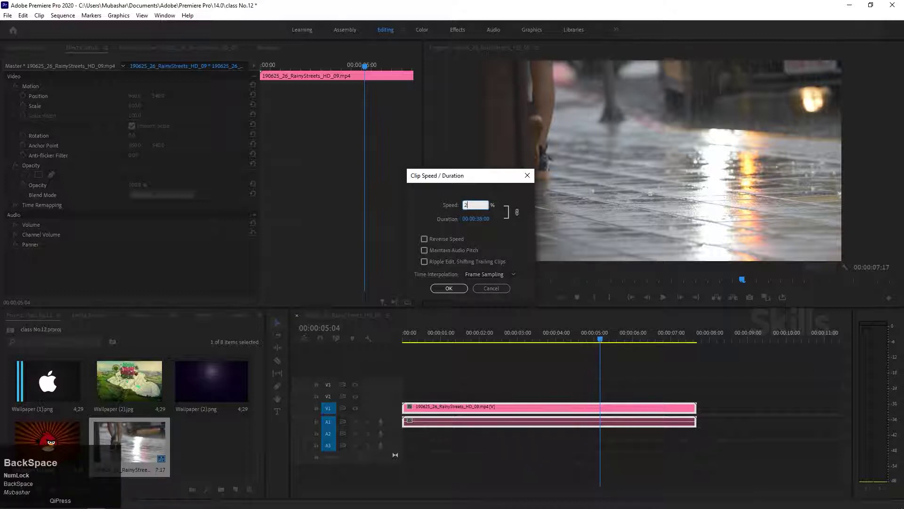
left_click(442, 290)
key("space")
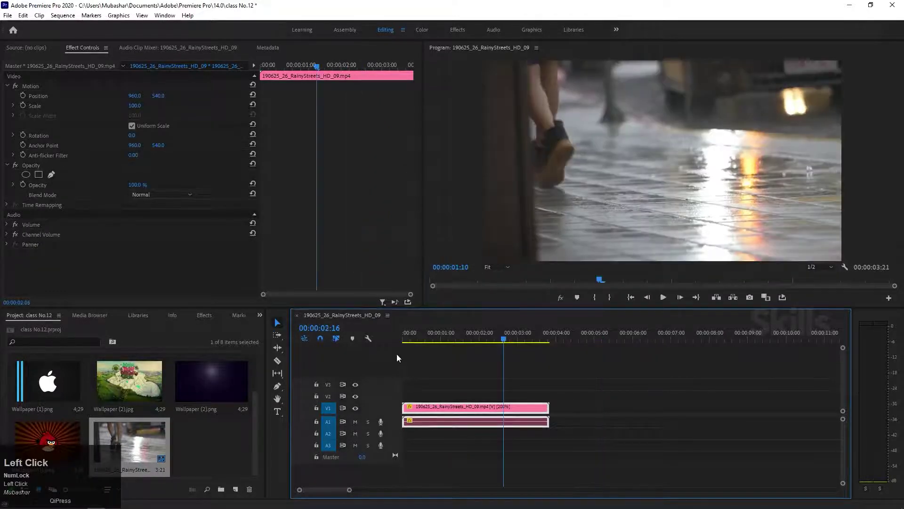
key("space")
- Add another copy of the 190625_26_RainyStreets_HD_09 clip to V1 after the sped-up clip, leaving a small gap
left_click(254, 427)
scroll(255, 426, "up", 3)
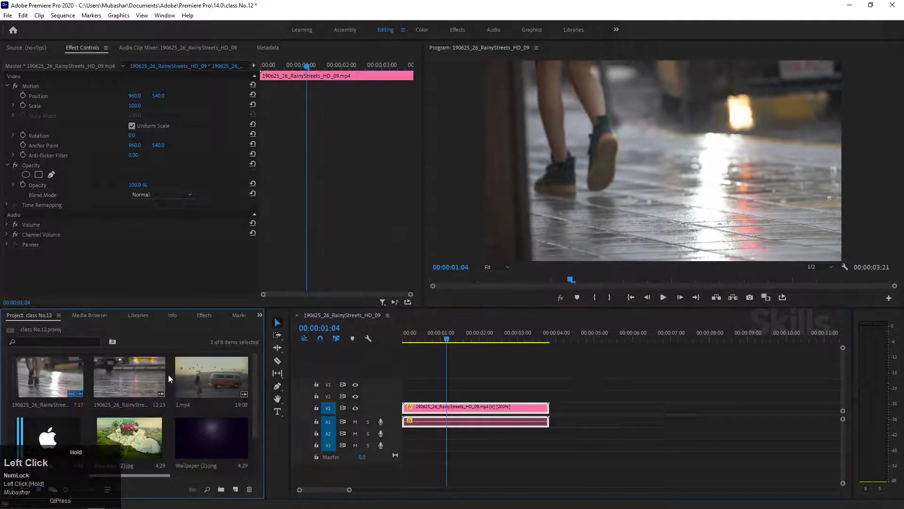
left_click_drag(53, 361, 584, 418)
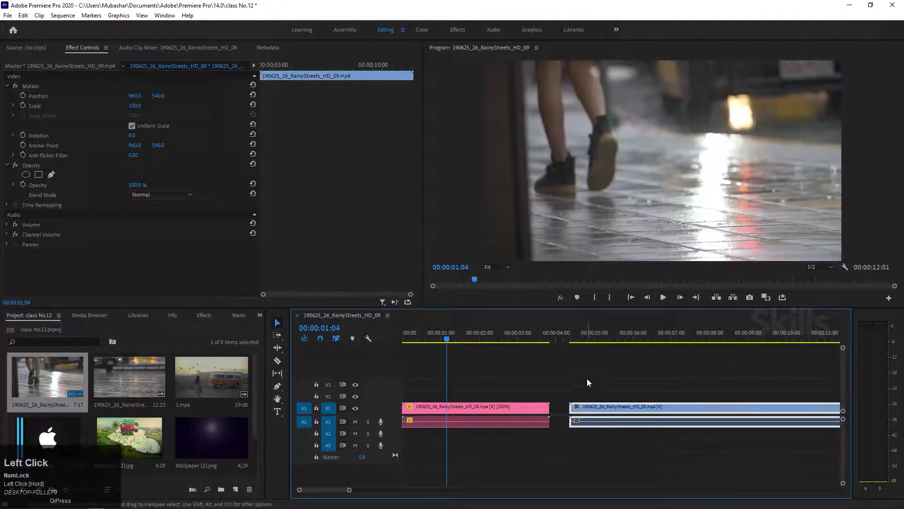
- Play the normal-speed copy from its start, and return the playhead to the beginning of the sequence
left_click(574, 335)
key("space")
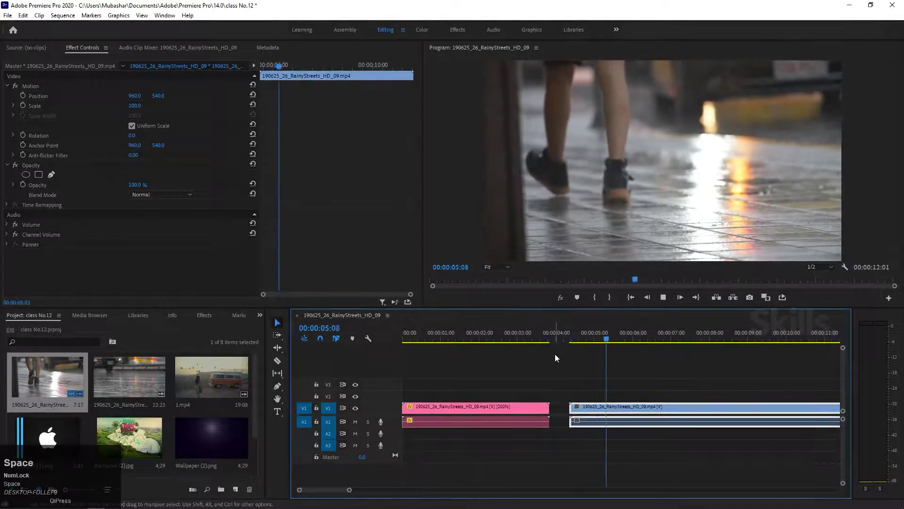
left_click(405, 335)
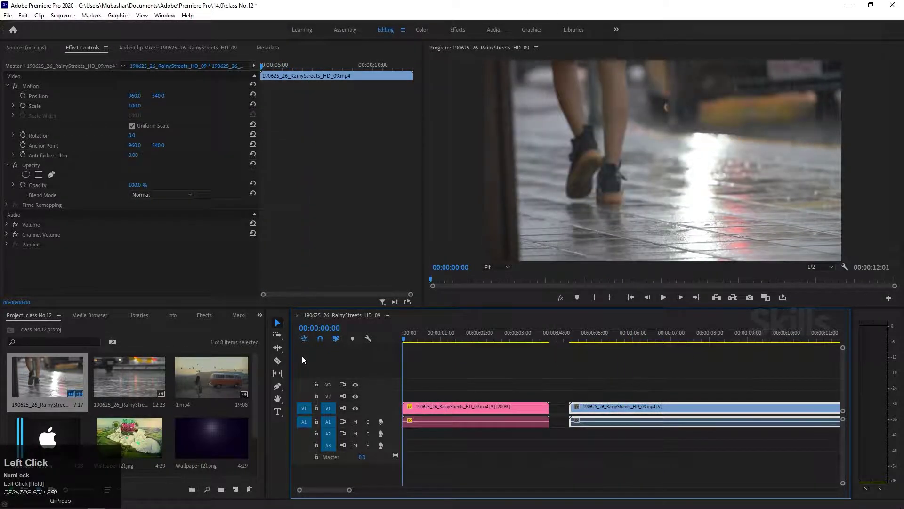
- Play back part of the 200% clip, and set its speed to 300% in Speed/Duration
key("space")
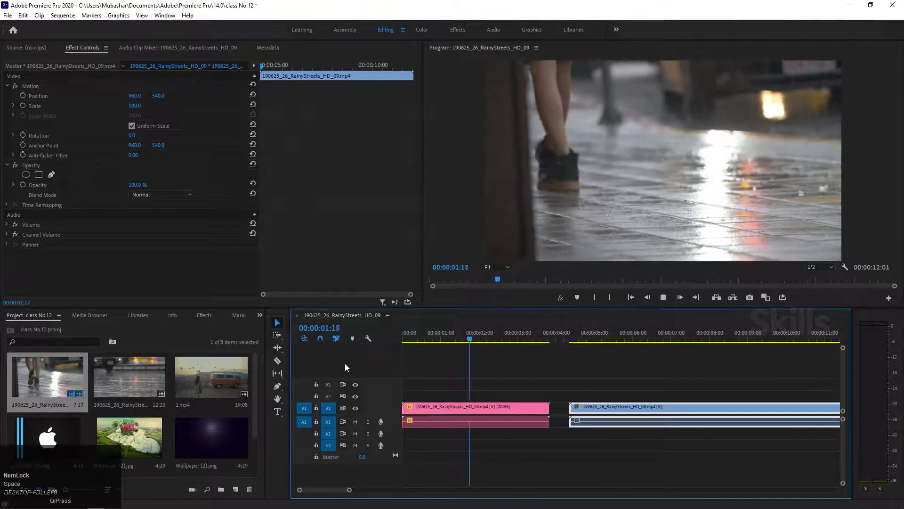
key("space")
left_click(444, 406)
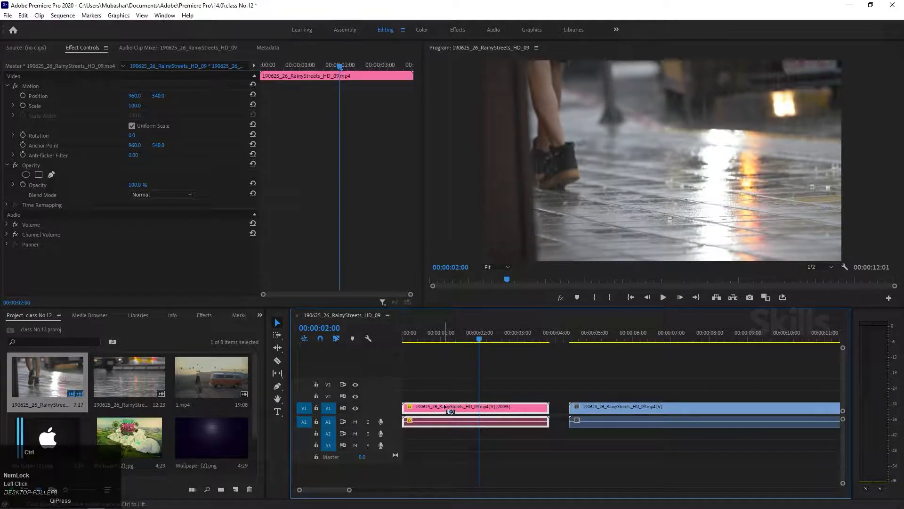
key("ctrl+r")
type("300")
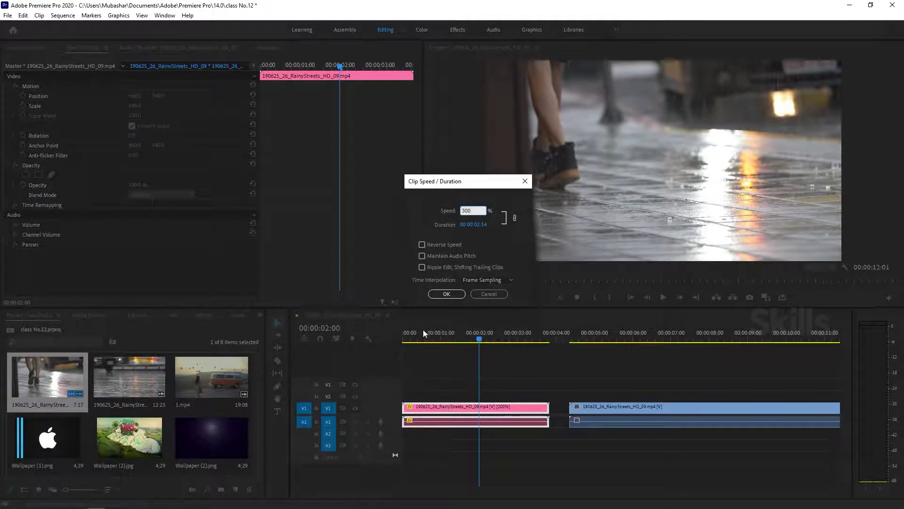
left_click(446, 294)
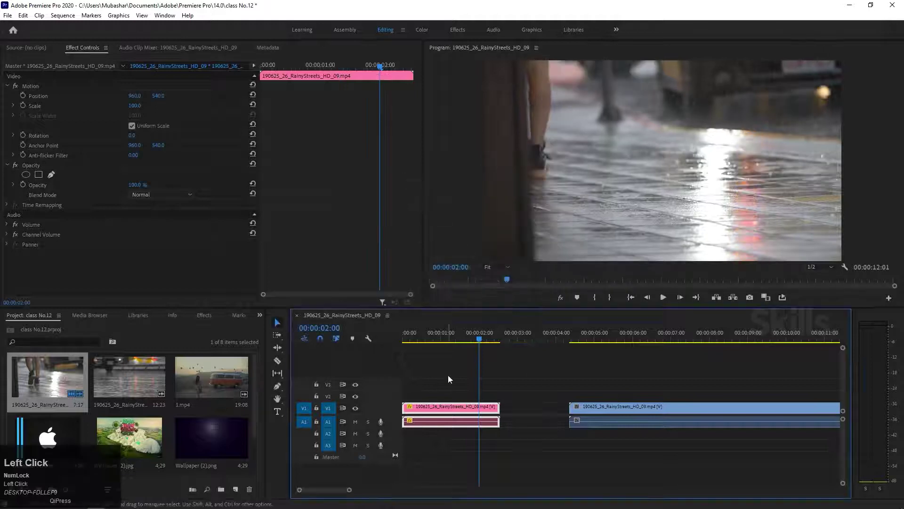
- Play the 300% clip from the sequence start, and close the gap before the normal-speed copy
left_click_drag(455, 338, 332, 352)
key("space")
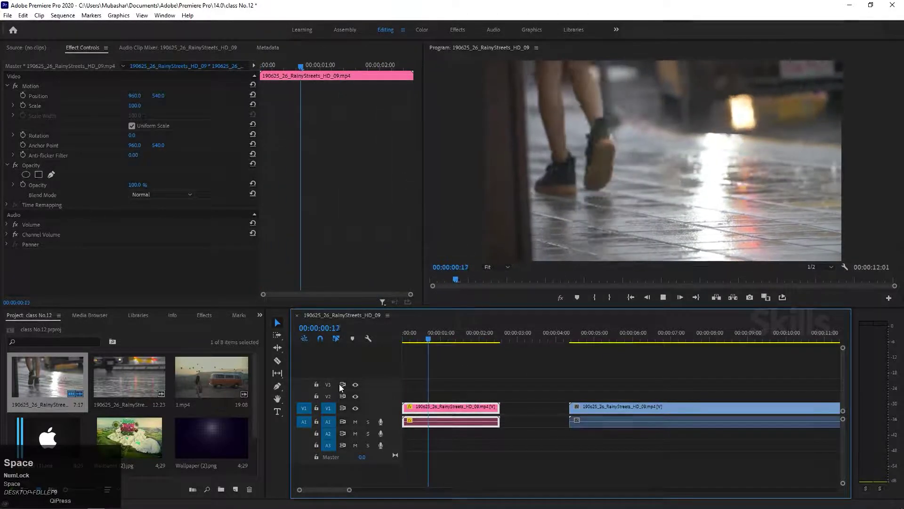
left_click(523, 410)
key("Delete")
- Play the sped-up clip and the adjoining normal-speed copy to compare their motion
key("space")
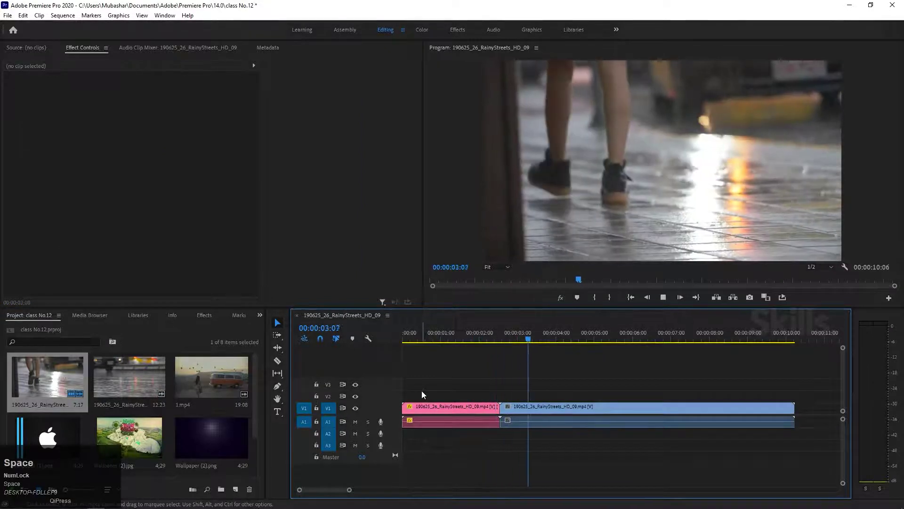
left_click(473, 341)
left_click(443, 340)
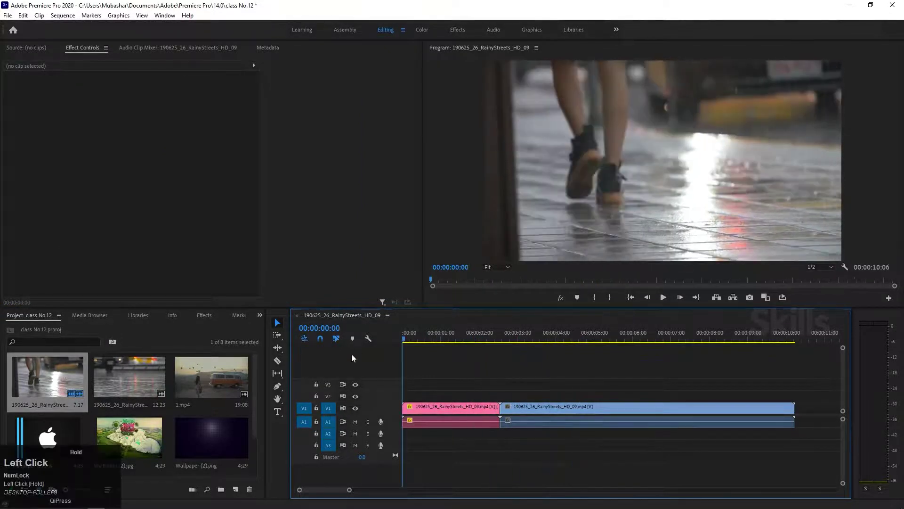
key("space")
key("space")
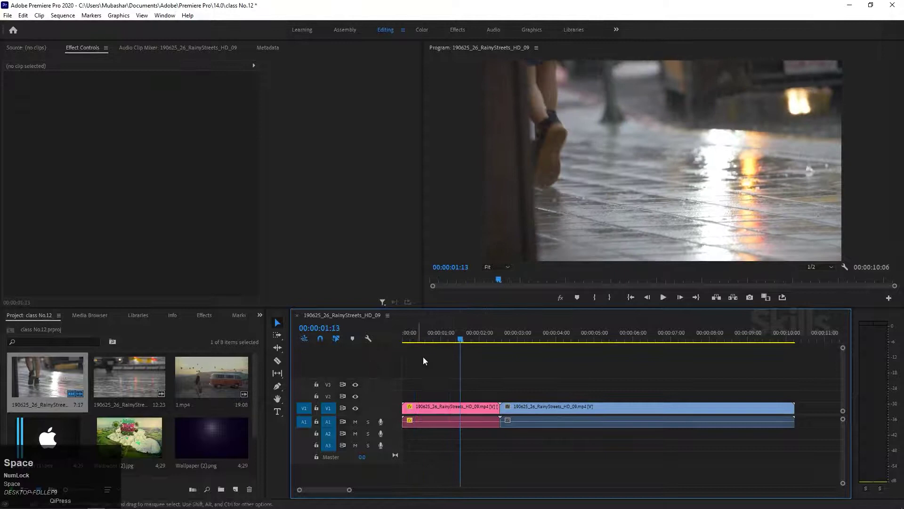
- Move the normal-speed copy to about 00:00:09:18 on V1, and set the first clip's speed to 30%
left_click_drag(523, 406, 799, 420)
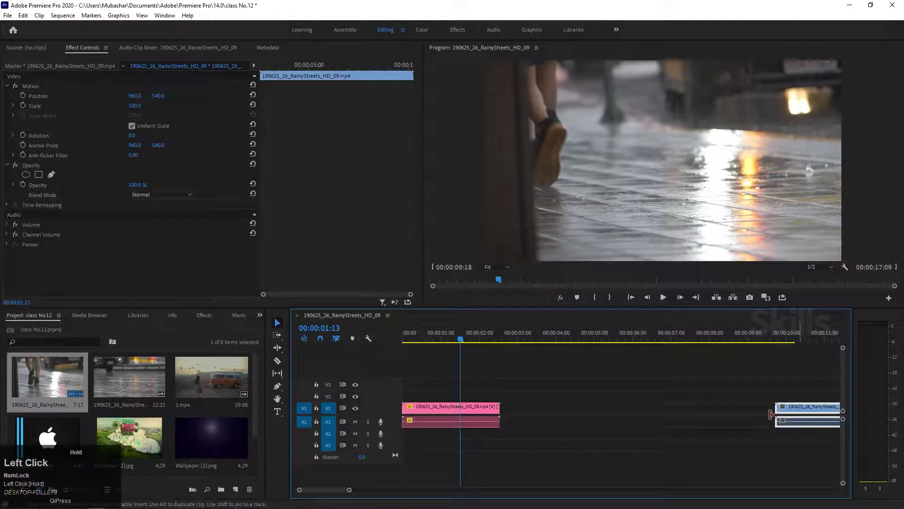
left_click(490, 411)
key("ctrl+r")
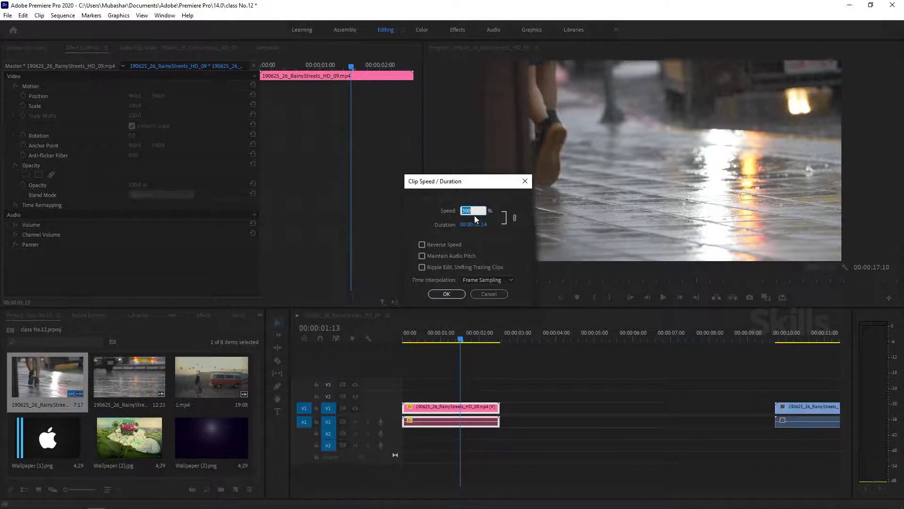
left_click_drag(473, 210, 416, 213)
type("30")
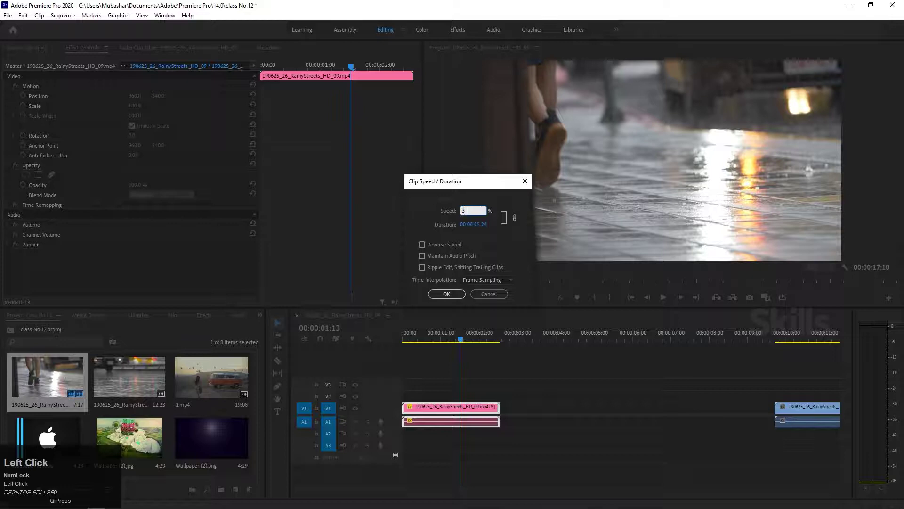
left_click(445, 294)
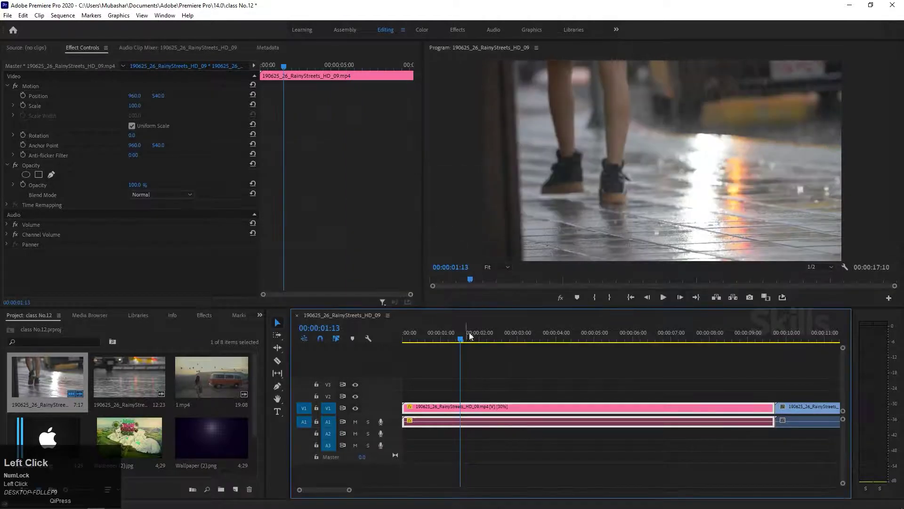
- Play the slowed clip from the sequence start and the normal-speed copy from its start to compare their speeds
key("space")
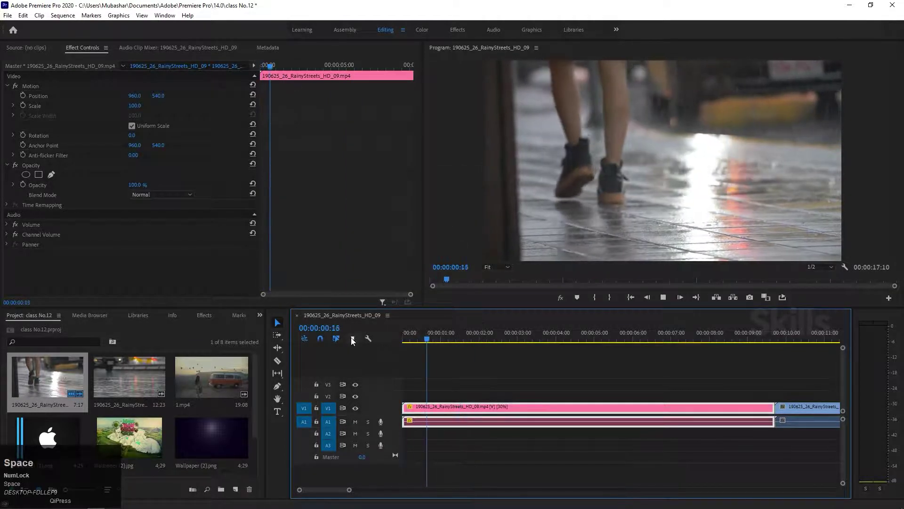
left_click(785, 335)
key("space")
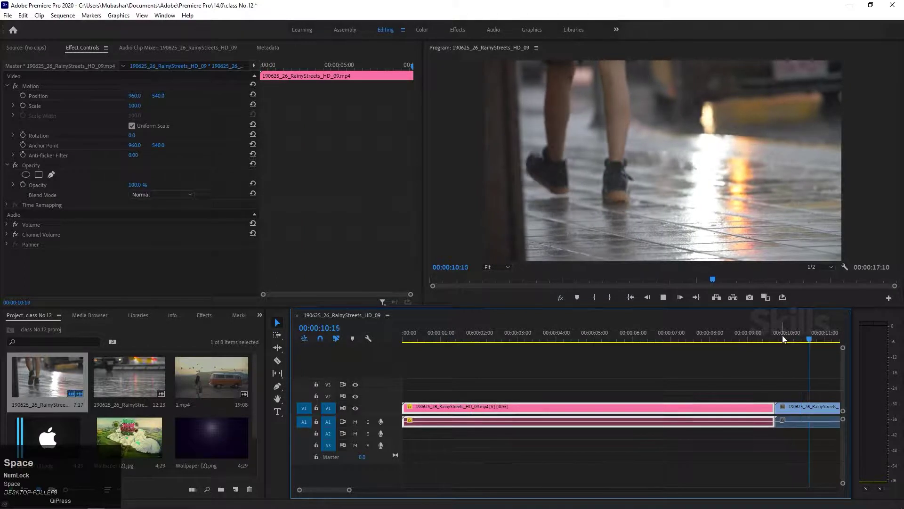
left_click_drag(487, 330, 145, 334)
key("space")
key("space")
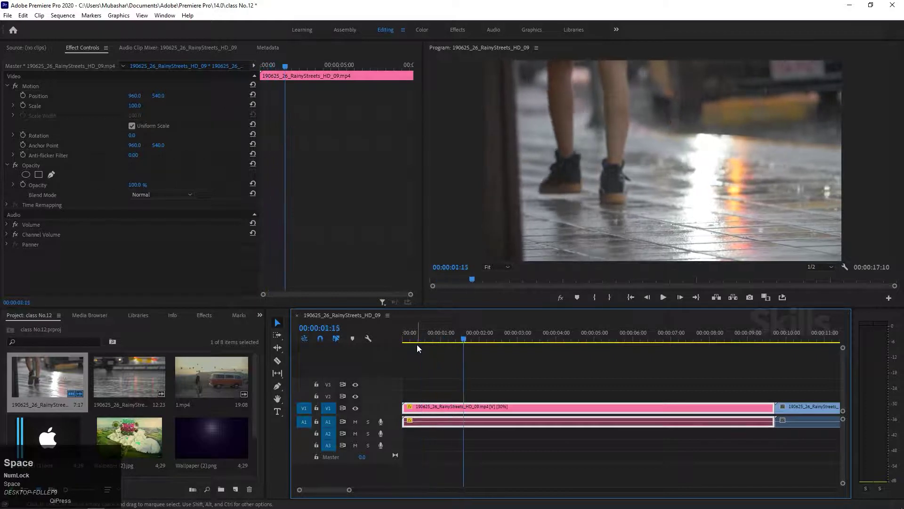
left_click_drag(459, 338, 468, 344)
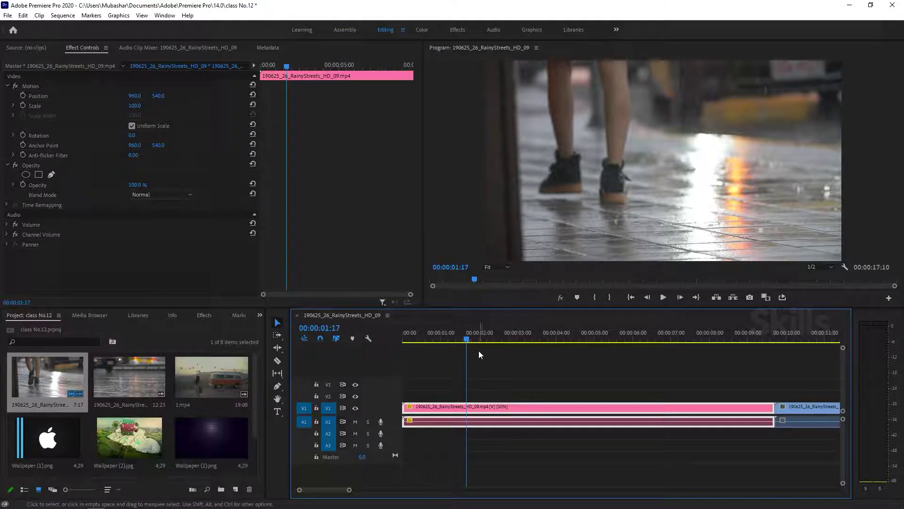
- Delete the 30% clip from V1 and close the gap it leaves before the normal-speed copy
left_click(487, 344)
left_click(502, 409)
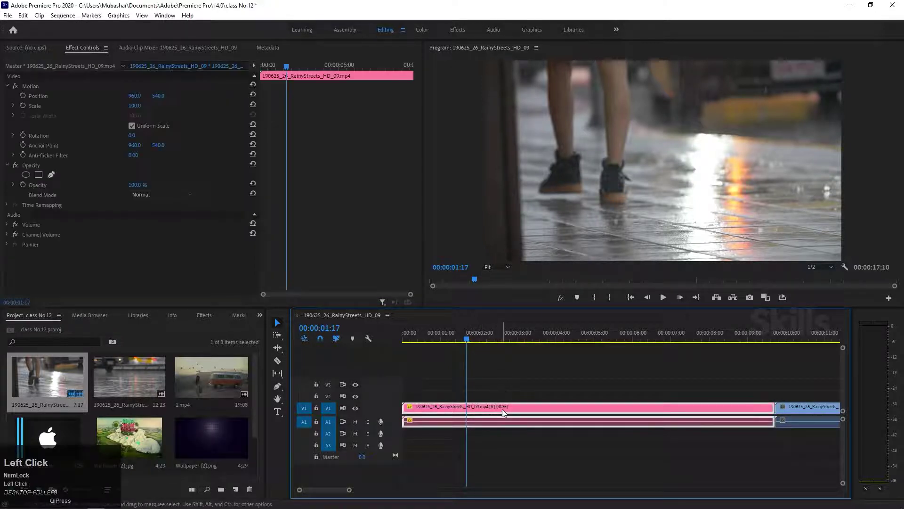
key("Delete")
left_click(502, 409)
key("Delete")
left_click_drag(456, 340, 421, 357)
- Examine the remaining clip's Speed/Duration settings, and close them without applying a change
left_click(446, 404)
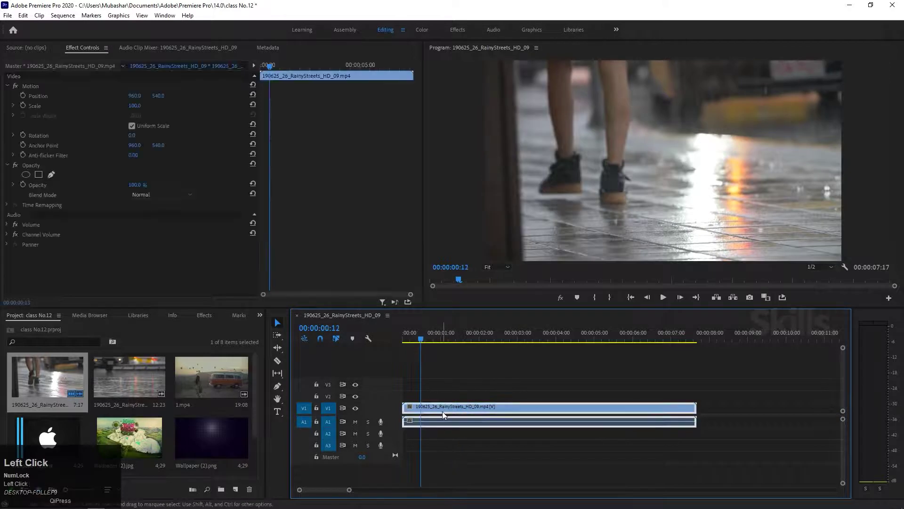
key("ctrl+r")
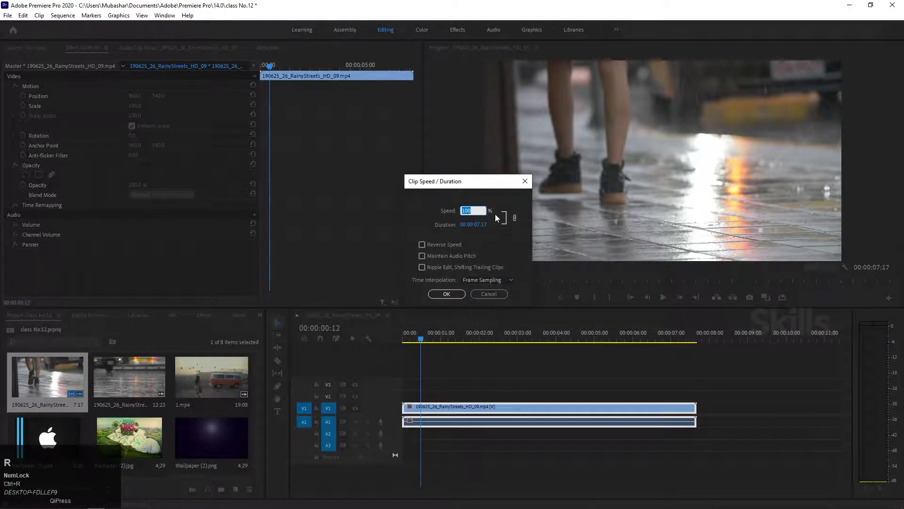
left_click_drag(465, 184, 505, 190)
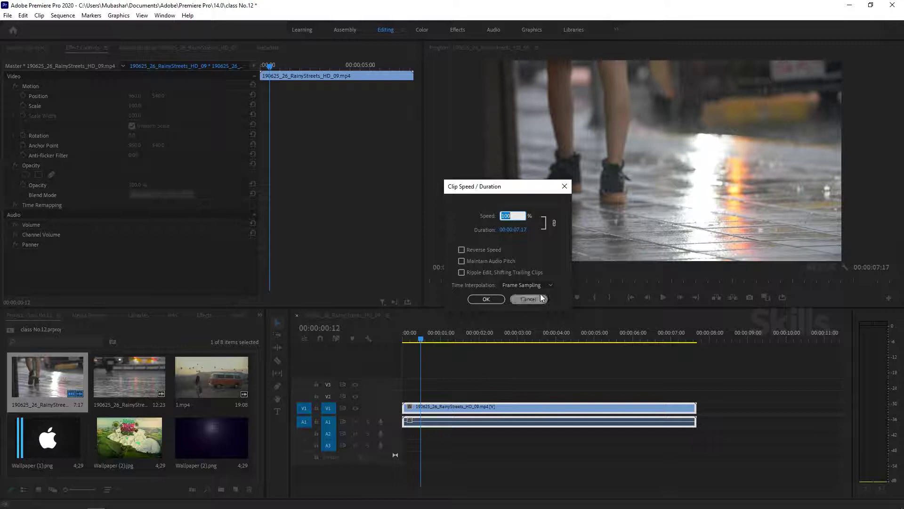
left_click(528, 300)
- Split the remaining clip at 00:00:01:06 and again at 00:00:05:02 to make three segments
left_click(426, 340)
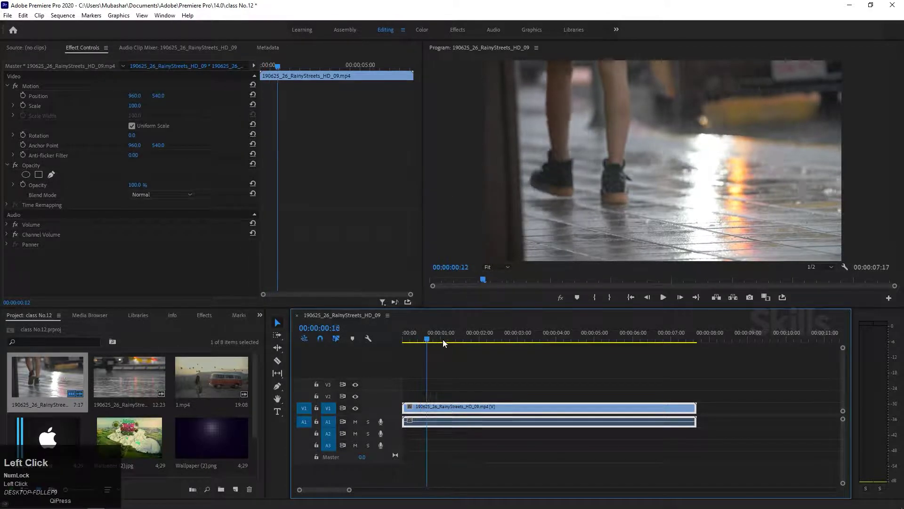
left_click(443, 339)
left_click(450, 339)
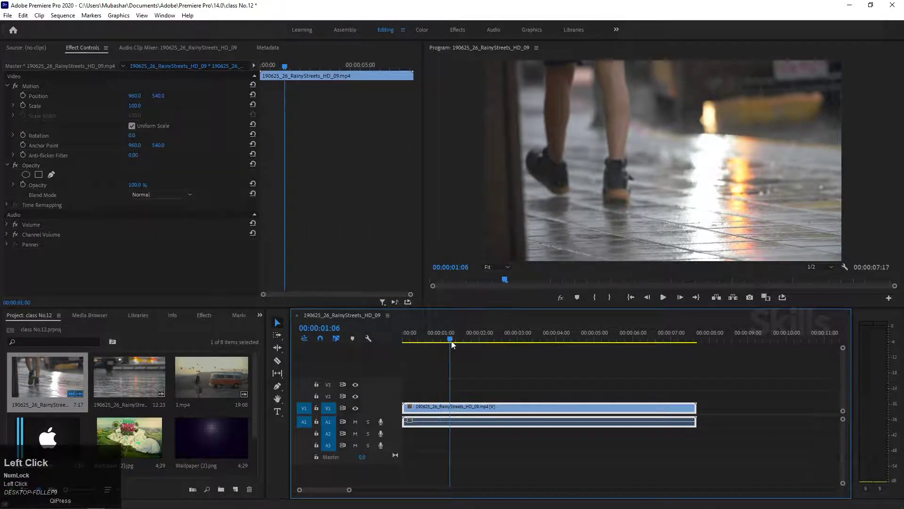
key("ctrl+k")
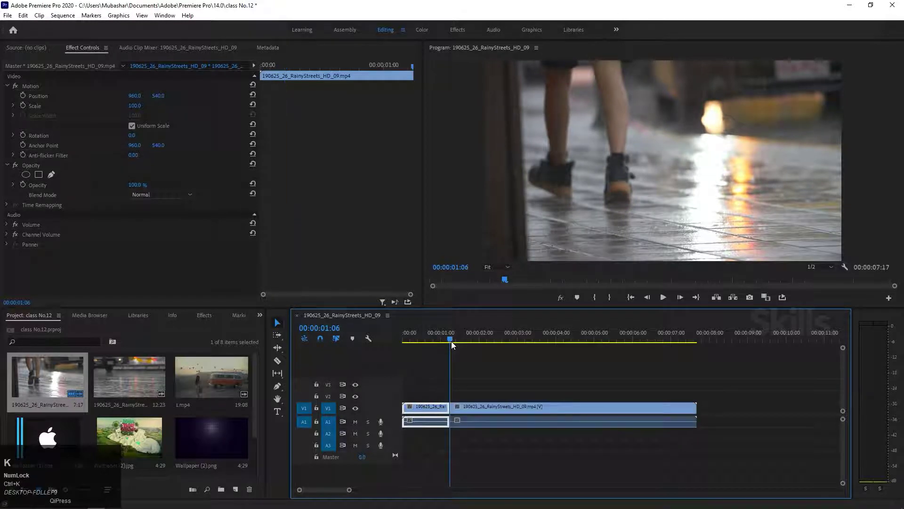
left_click_drag(450, 340, 594, 405)
left_click(579, 414)
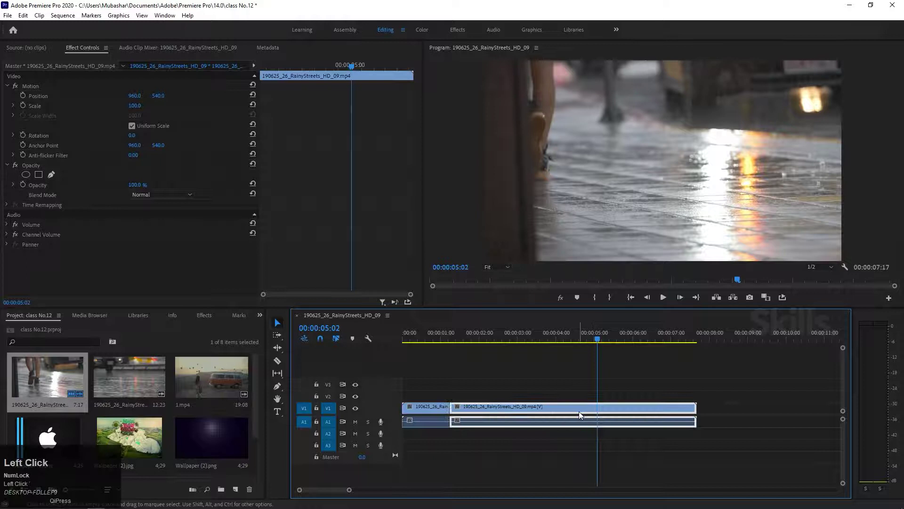
key("ctrl+k")
- Scrub through the three segments to review which part of the clip each one covers
left_click(494, 337)
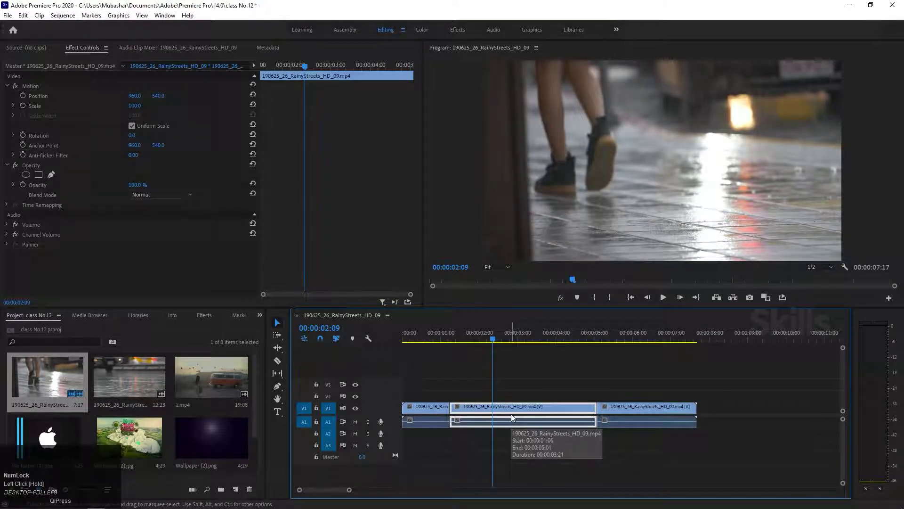
left_click(657, 337)
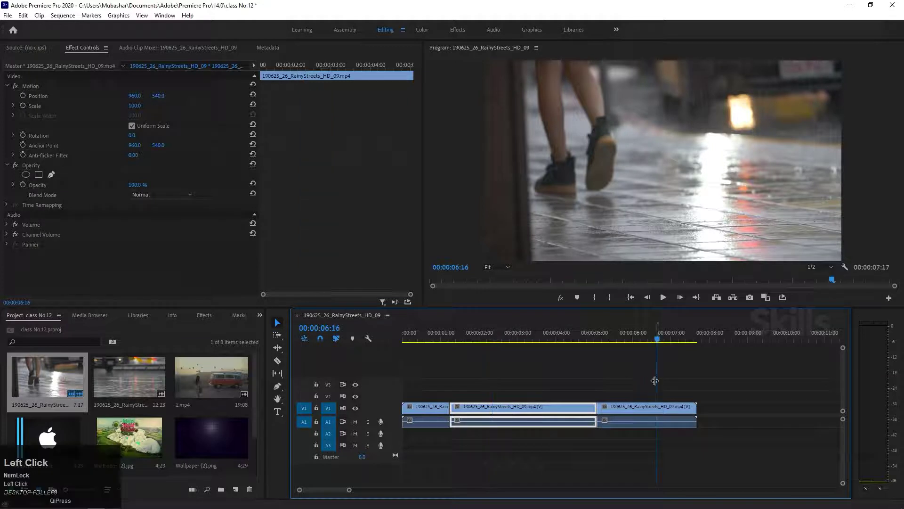
left_click(616, 411)
left_click_drag(467, 337, 418, 349)
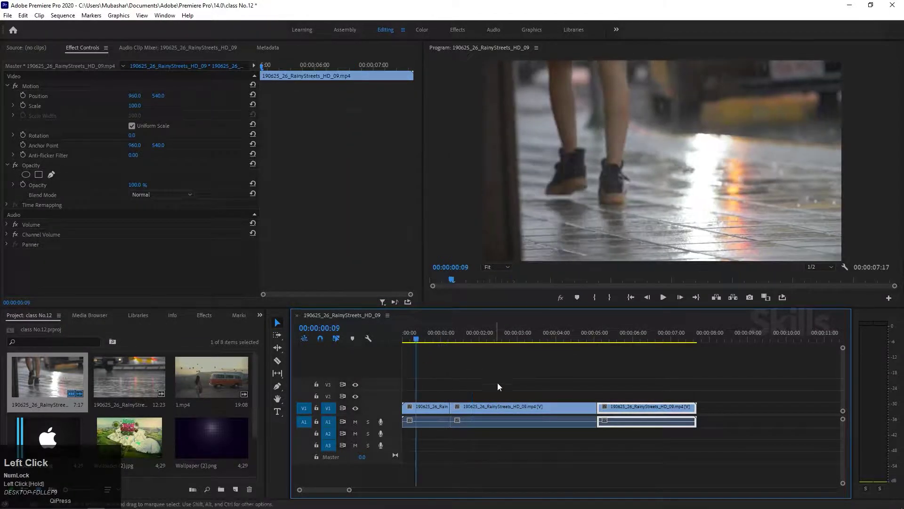
left_click(501, 335)
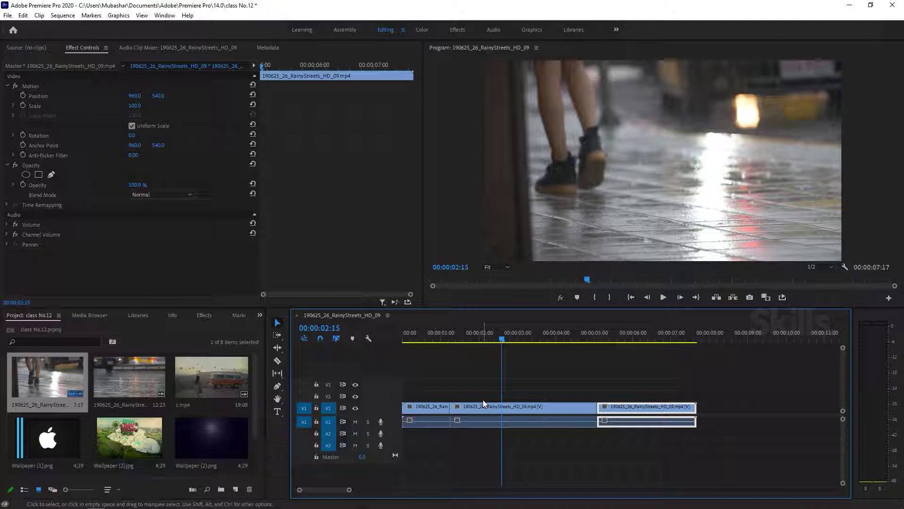
left_click_drag(414, 335, 429, 400)
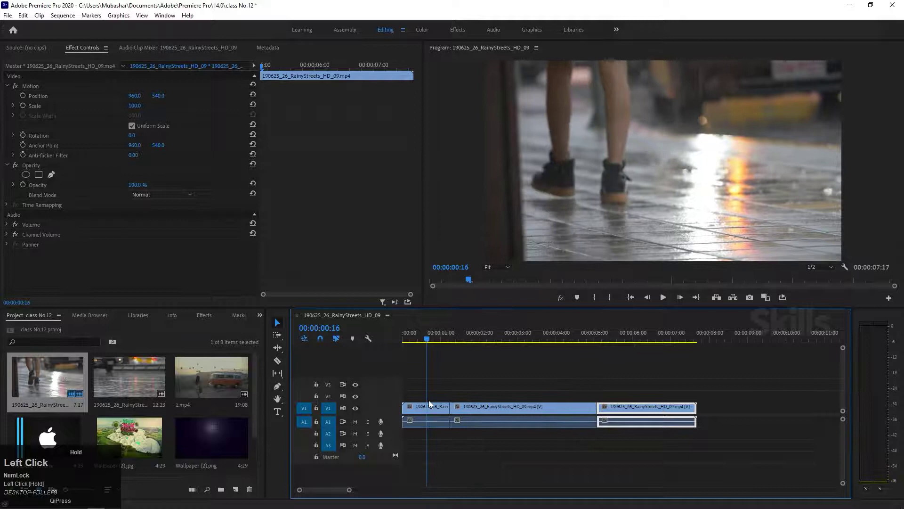
- Set the middle segment's speed to 30% in Speed/Duration
left_click(480, 335)
left_click(492, 411)
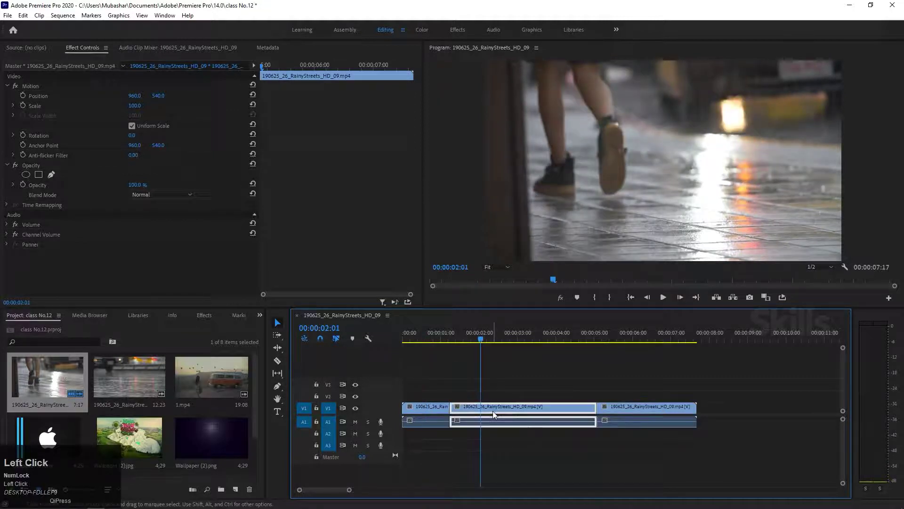
key("ctrl+r")
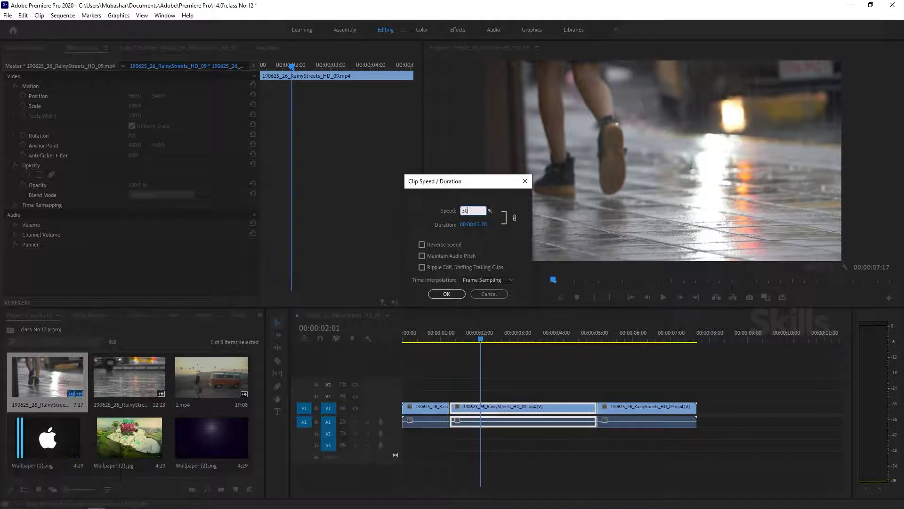
left_click(439, 294)
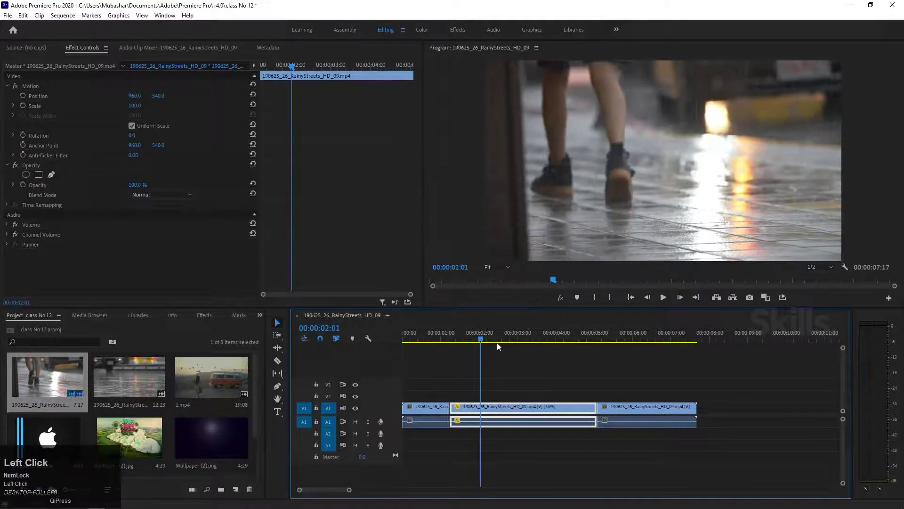
- Move the last segment about two seconds later in the timeline, and set the middle segment's speed to 20% in Speed/Duration
left_click_drag(424, 337, 532, 357)
left_click_drag(624, 407, 702, 403)
key("ctrl+r")
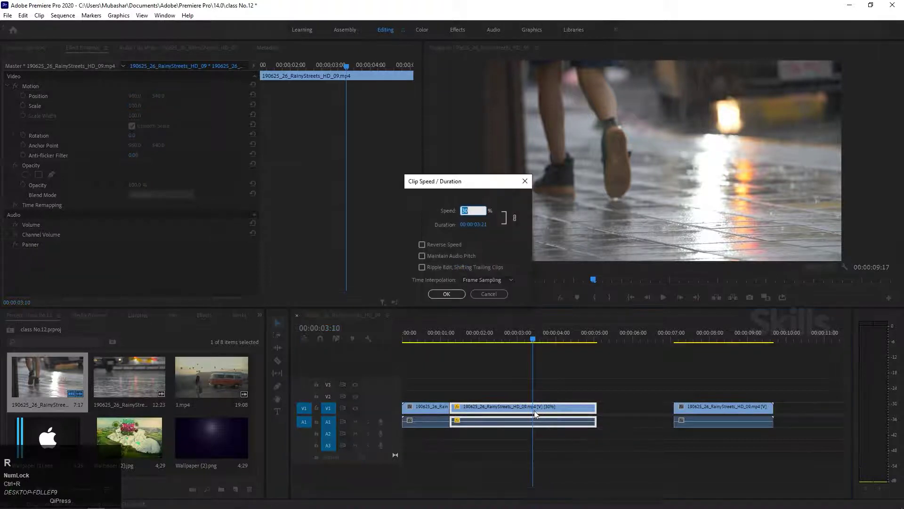
left_click(446, 294)
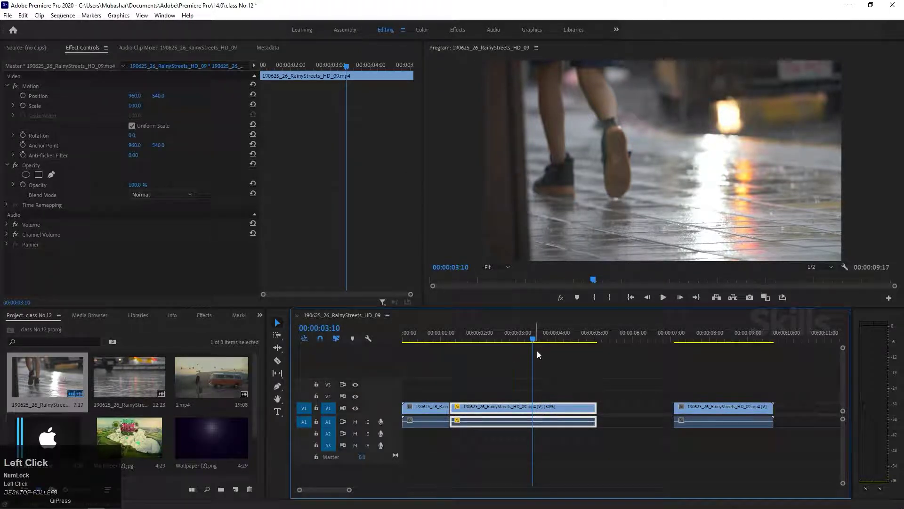
key("ctrl+r")
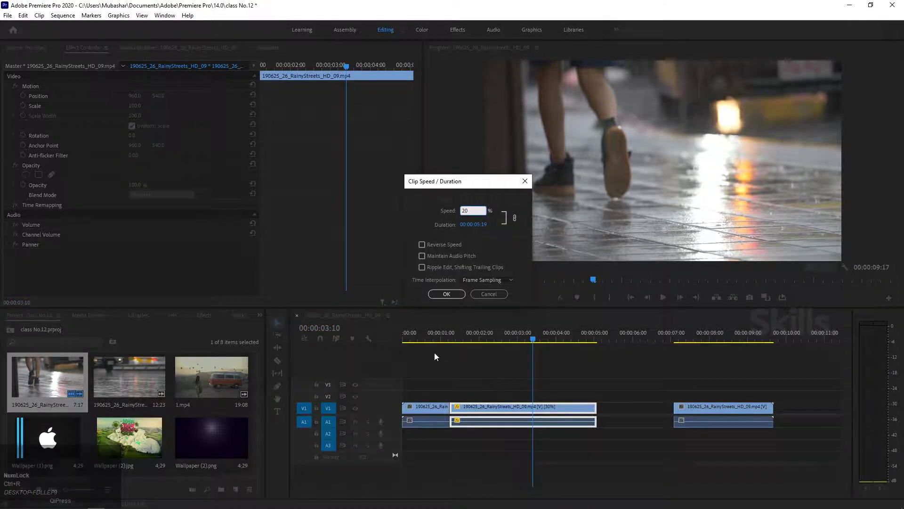
key("Return")
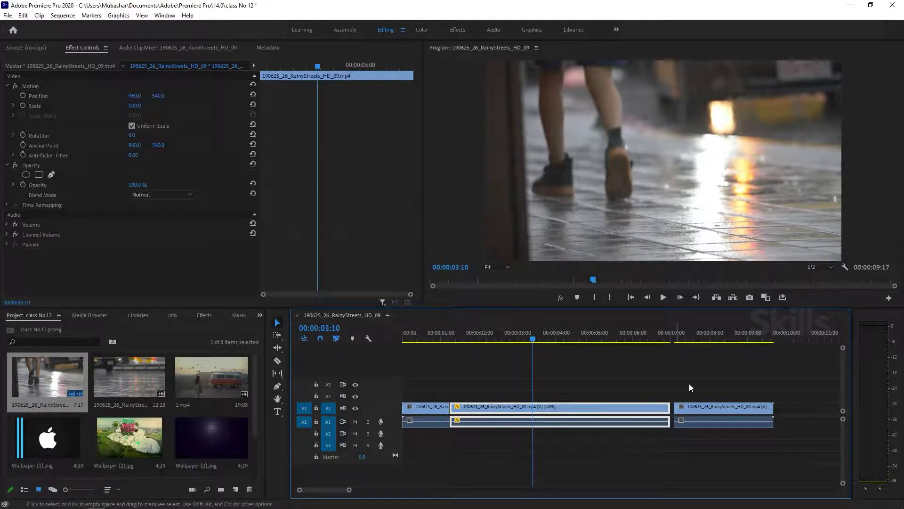
- Close the gap before the last segment and play back the slowed middle segment
left_click(672, 408)
key("Delete")
left_click_drag(533, 338, 458, 349)
key("space")
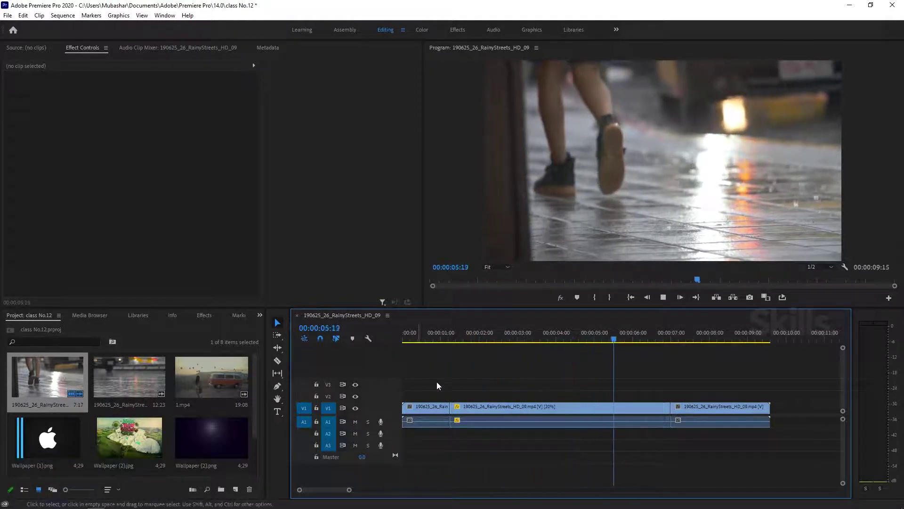
key("space")
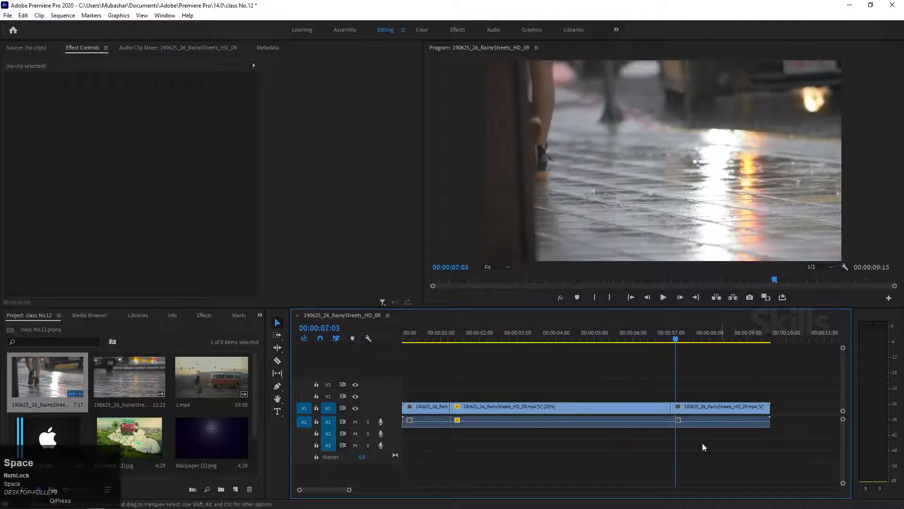
- Set the last segment's speed to 300% in Speed/Duration
left_click(711, 408)
key("ctrl+r")
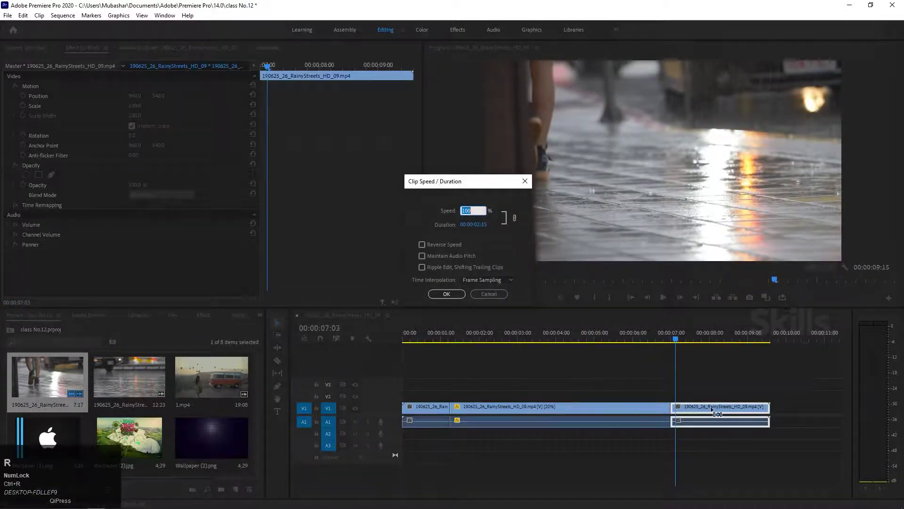
type("300")
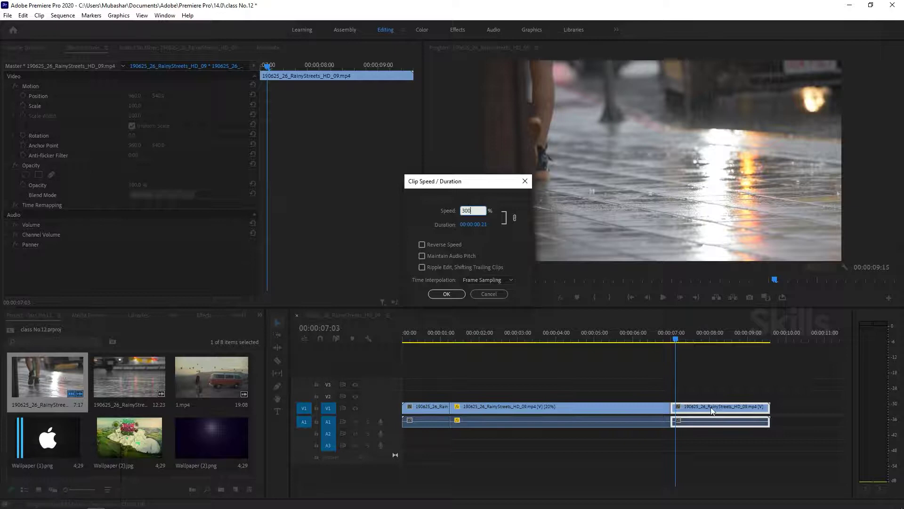
key("Return")
- Play back the cut from the slowed middle segment into the sped-up last segment to check the speed change
left_click(660, 335)
key("space")
left_click(659, 351)
left_click_drag(654, 334, 554, 346)
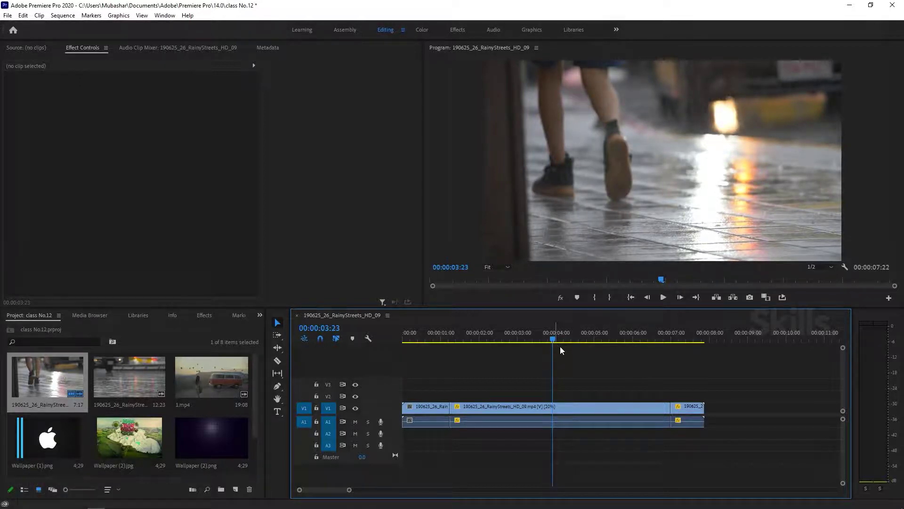
- Delete all three segments and place the full 190625_26_RainyStreets_HD_09.mp4 clip at the start of the timeline
left_click_drag(700, 391, 682, 444)
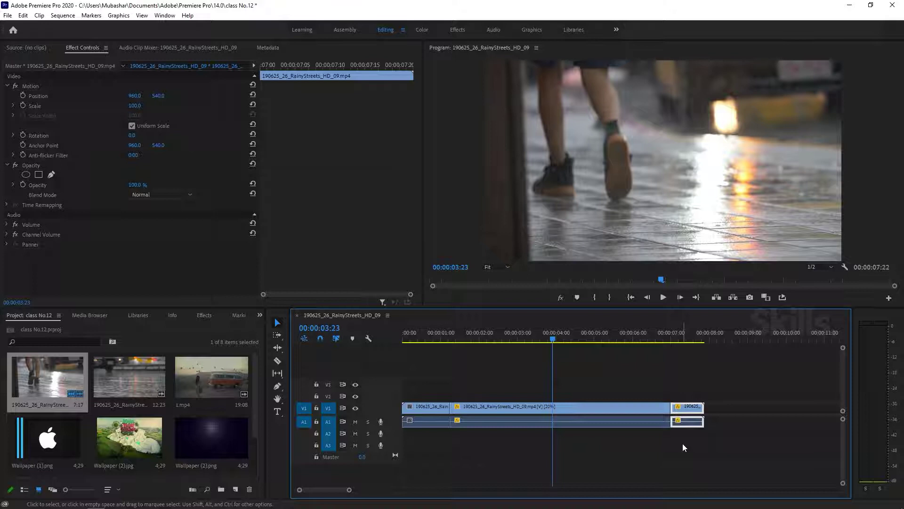
left_click_drag(700, 399, 429, 445)
key("Delete")
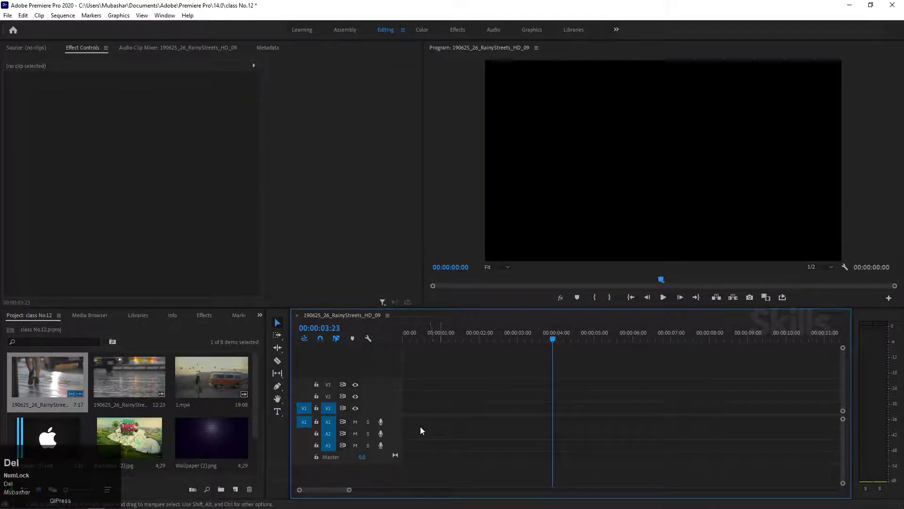
left_click_drag(74, 395, 398, 411)
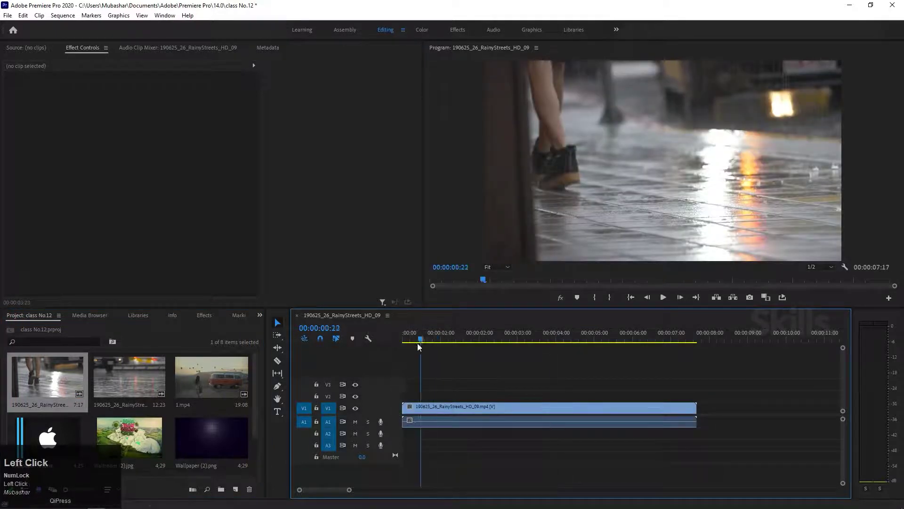
- Expand video track V1 to show the clip's thumbnail, and check the timeline display settings without changing them
left_click_drag(420, 347, 424, 344)
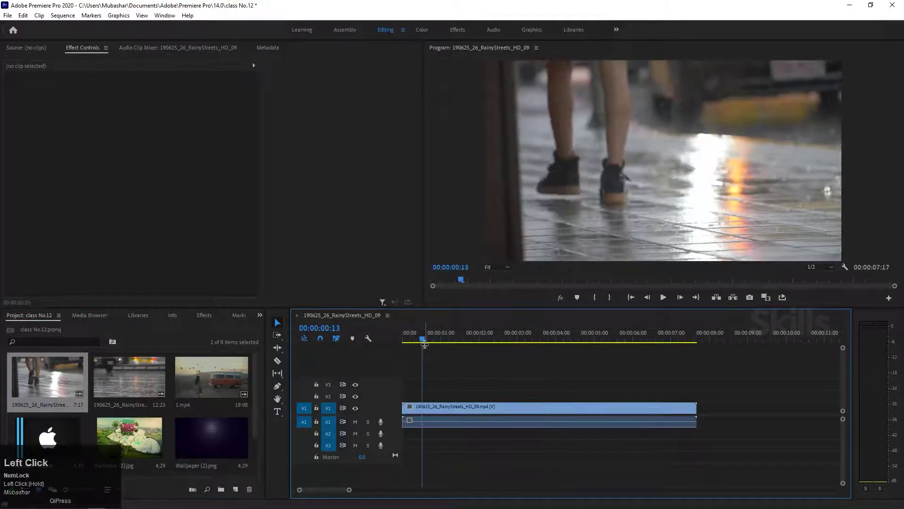
right_click(369, 406)
left_click(368, 408)
double_click(374, 412)
left_click_drag(423, 344, 429, 401)
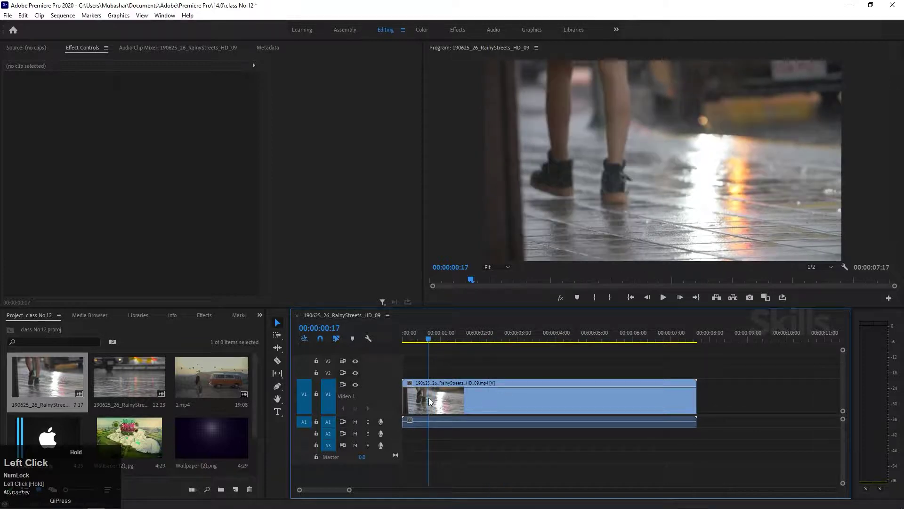
left_click(368, 339)
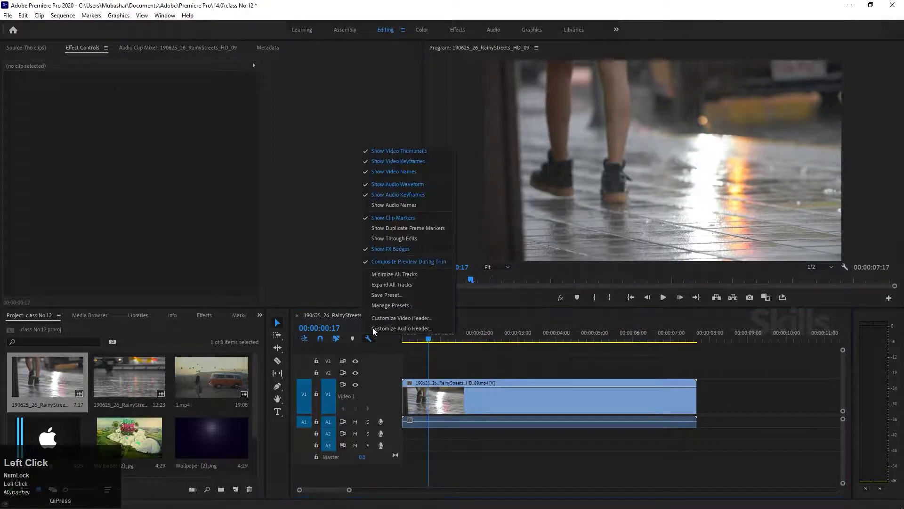
left_click_drag(430, 343, 521, 371)
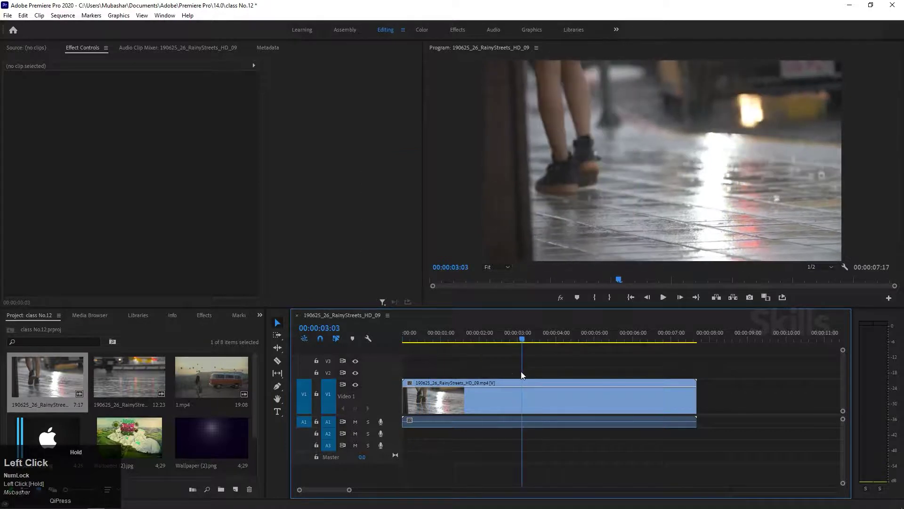
left_click(488, 397)
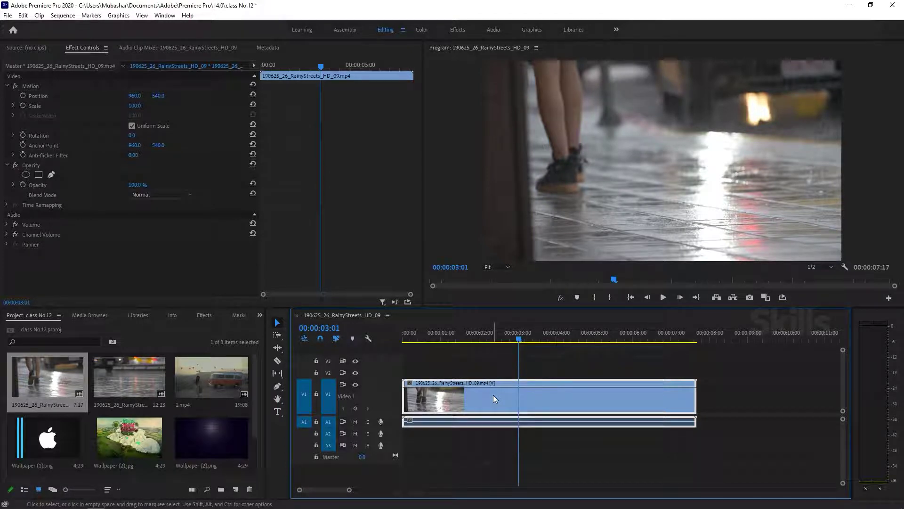
right_click(493, 395)
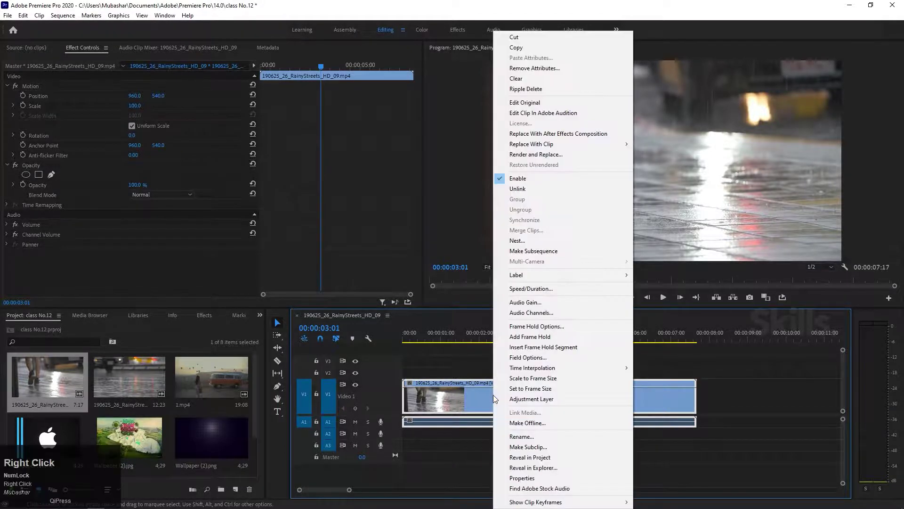
mouse_move(533, 503)
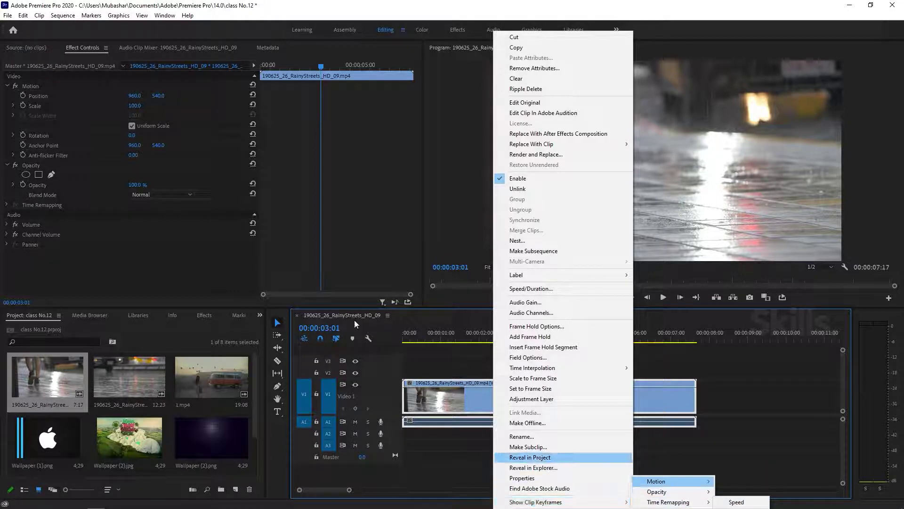
left_click(444, 445)
- Switch to Magnifier, set it to Lens view, and raise the magnification to 125%
left_click(216, 500)
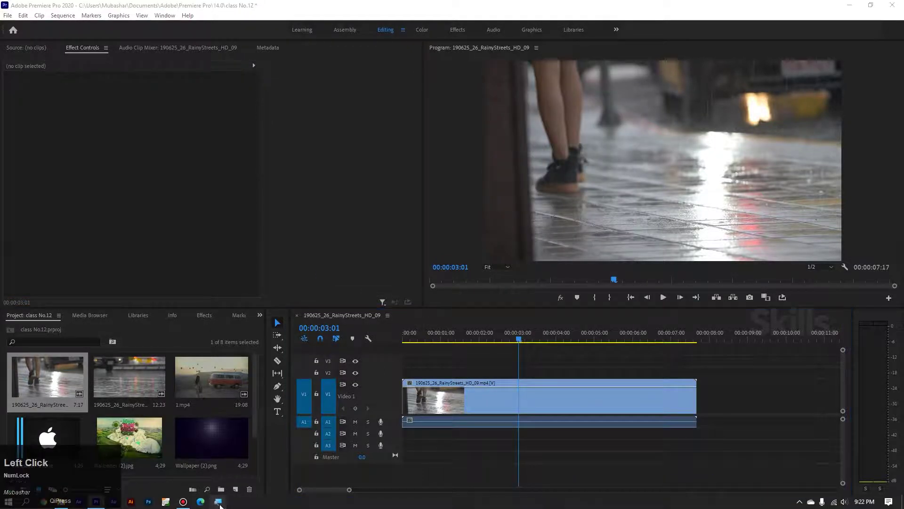
left_click(384, 175)
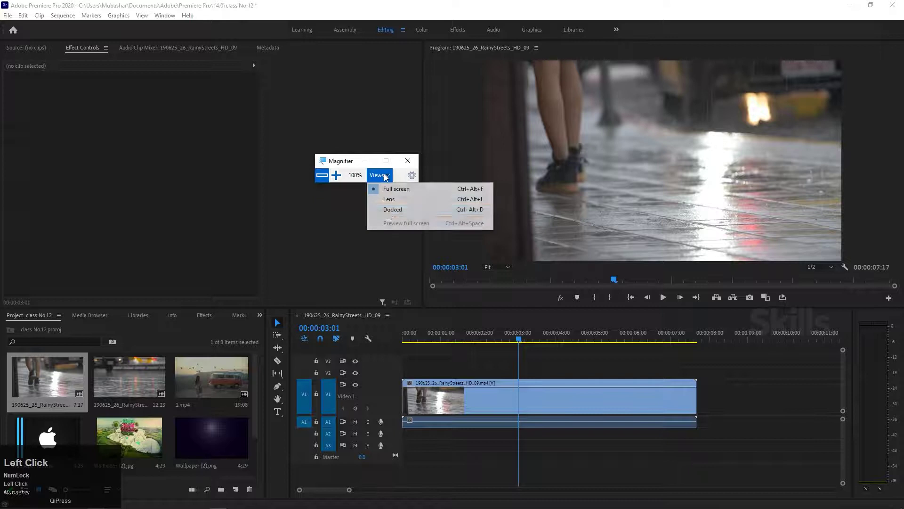
left_click(391, 200)
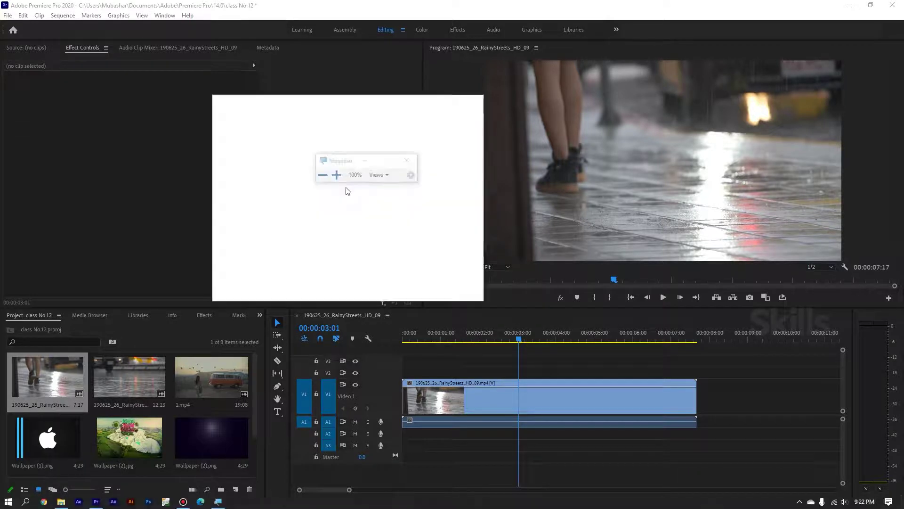
left_click(335, 177)
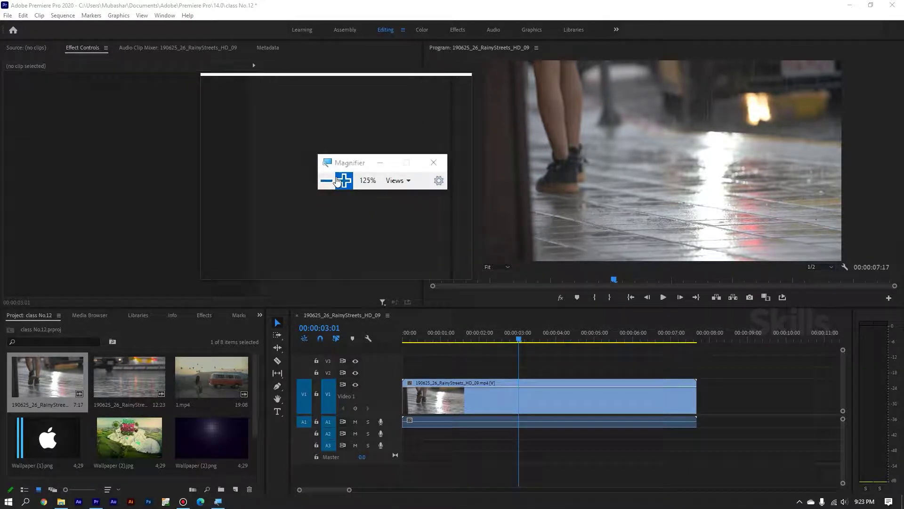
- Show the Time Remapping Speed keyframes on the timeline clip
left_click(563, 397)
right_click(577, 403)
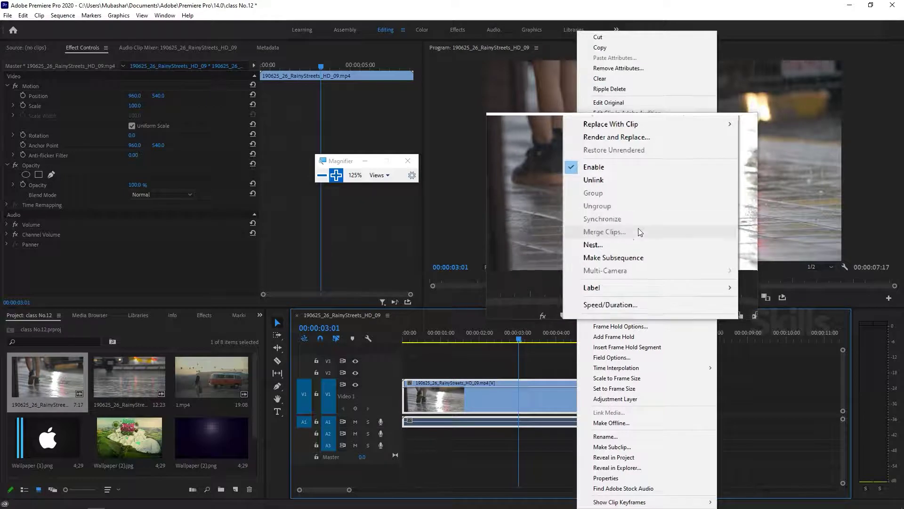
mouse_move(629, 502)
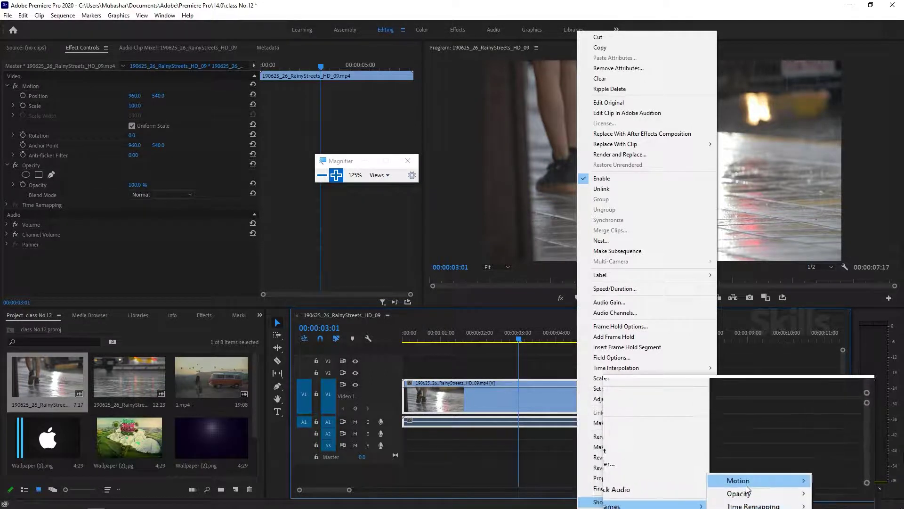
mouse_move(746, 485)
mouse_move(742, 504)
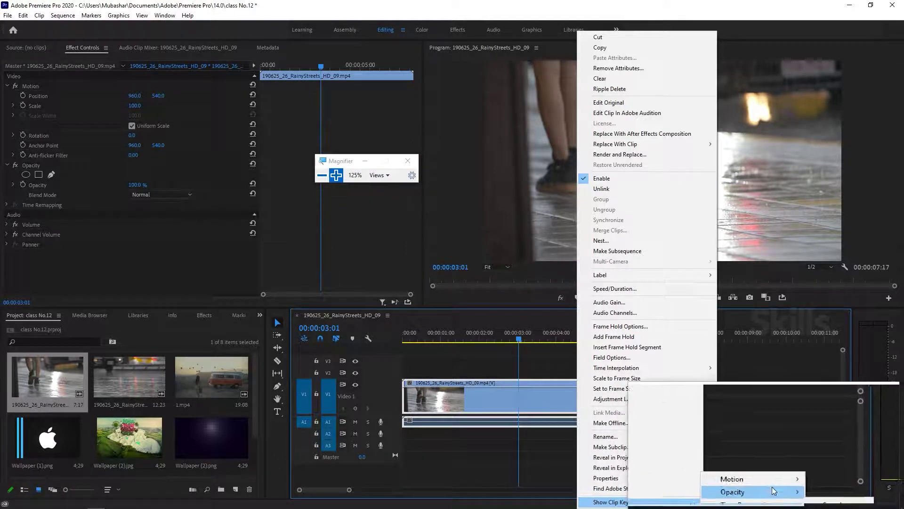
mouse_move(775, 483)
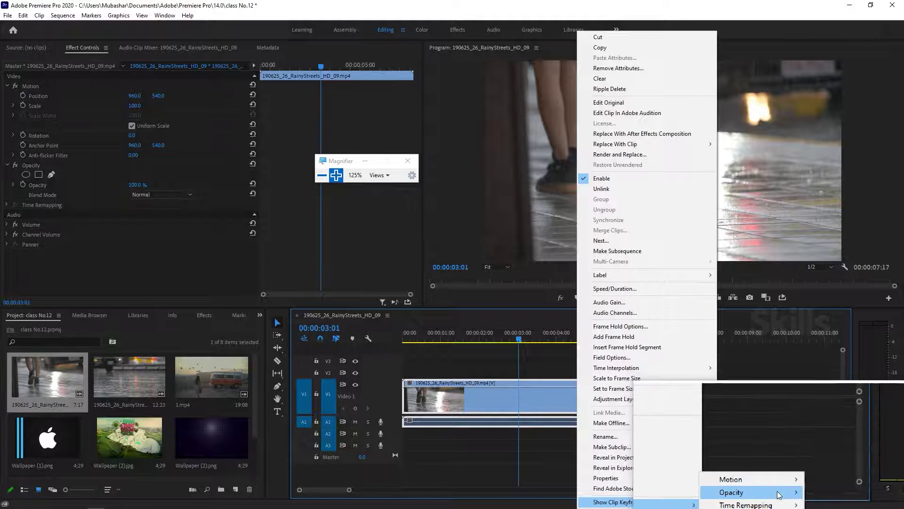
mouse_move(781, 506)
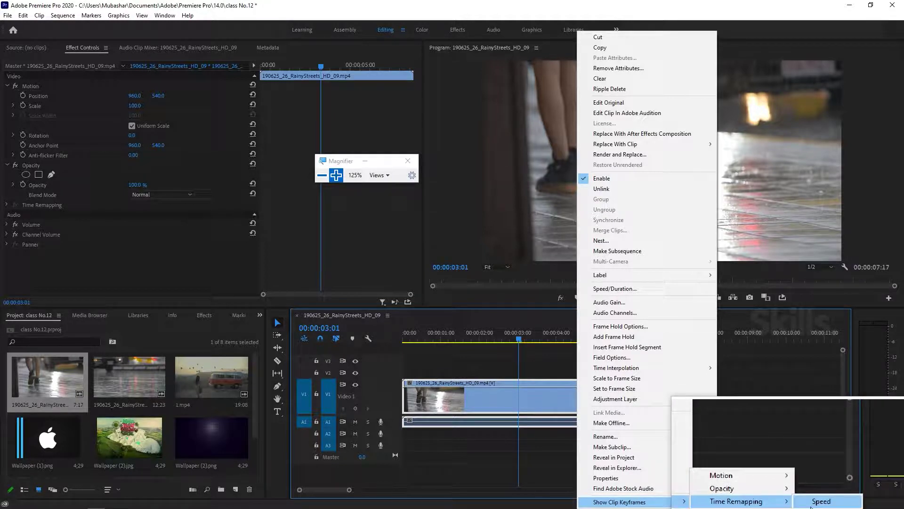
left_click(811, 501)
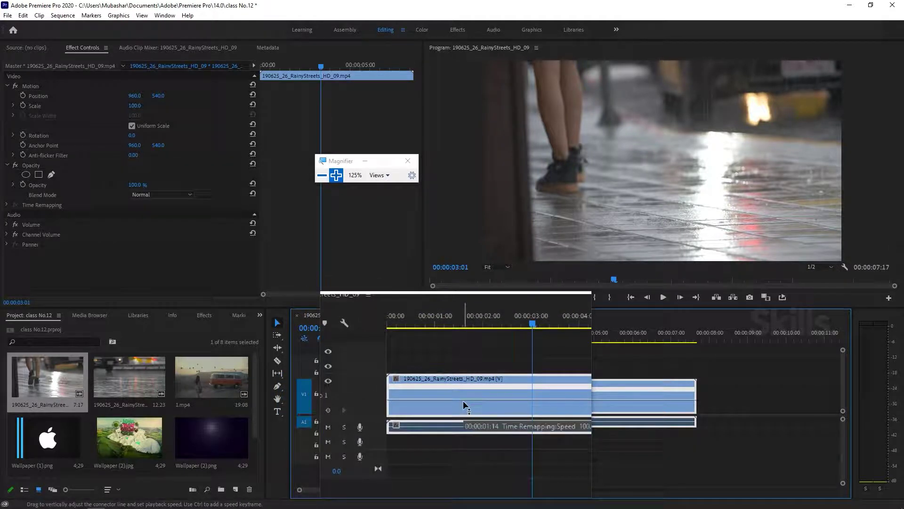
- Add speed keyframes to the clip with the Pen tool at 00:00:01:00 and about midway between 00:00:05:00 and 00:00:06:00
mouse_move(463, 399)
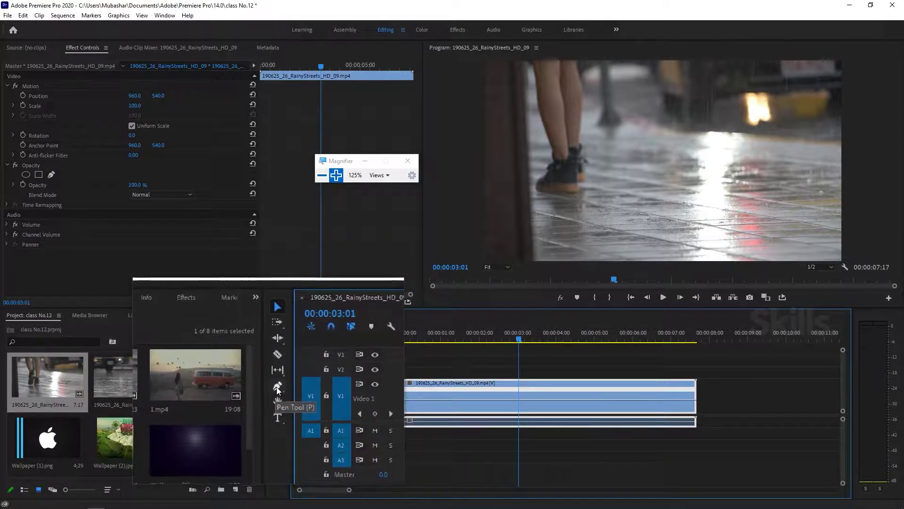
left_click(277, 385)
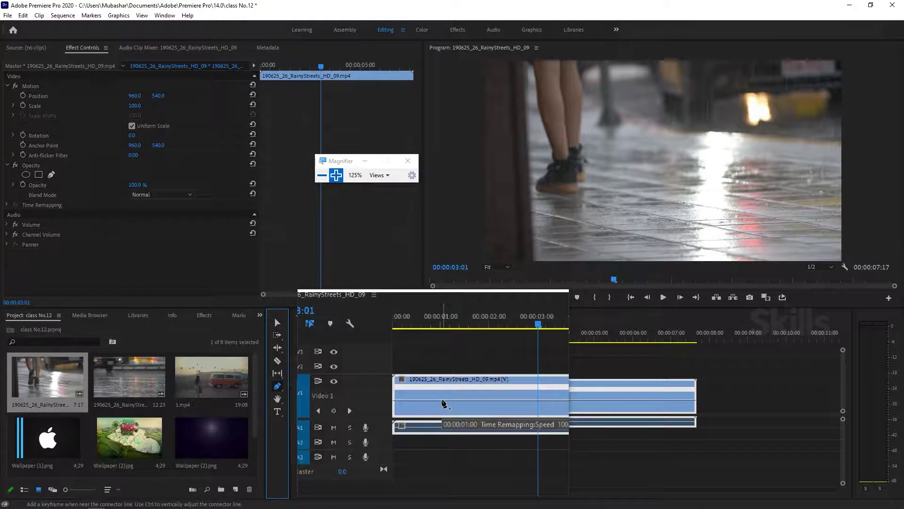
left_click(443, 403)
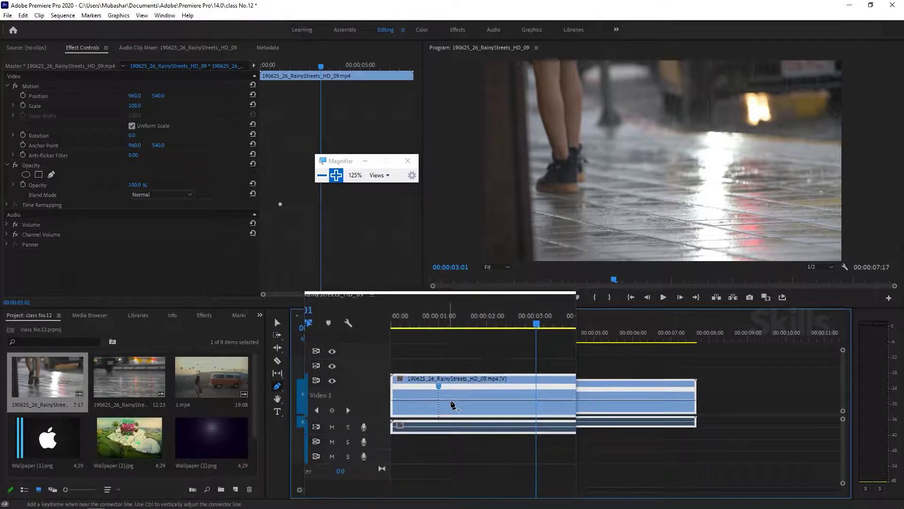
left_click(451, 403)
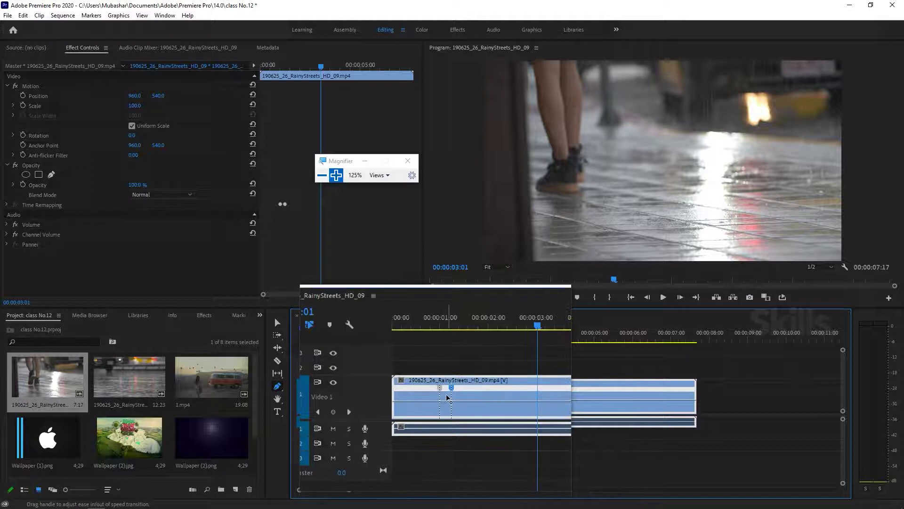
key("ctrl")
key("ctrl+z")
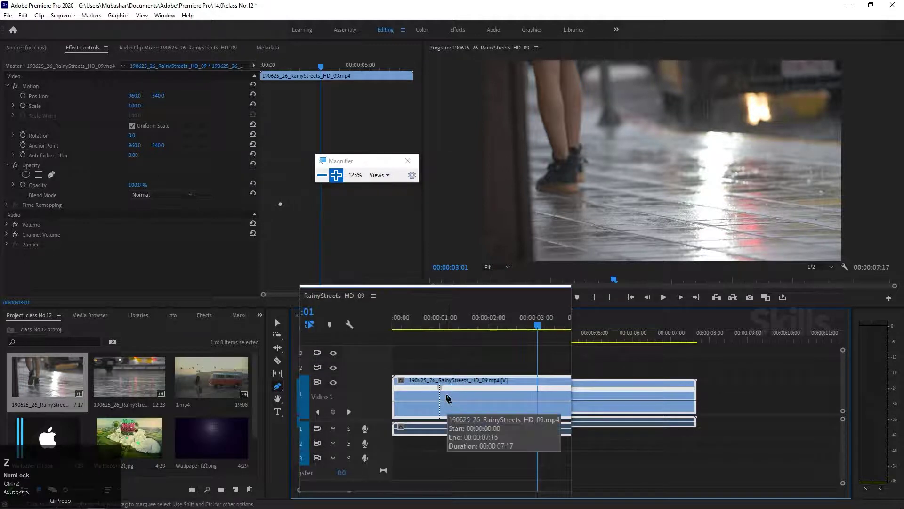
left_click(613, 388)
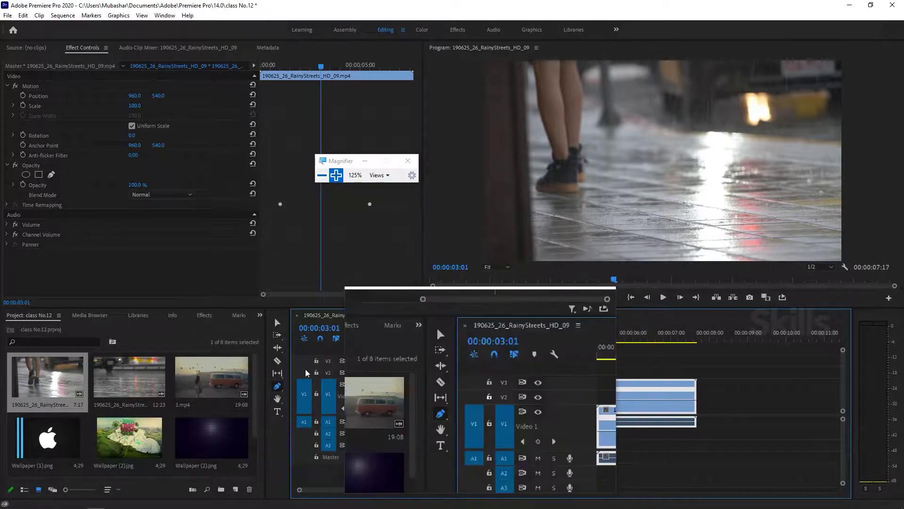
- Slow the segment between the clip's two speed keyframes with the Selection tool, and preview the clip from the start
left_click(277, 322)
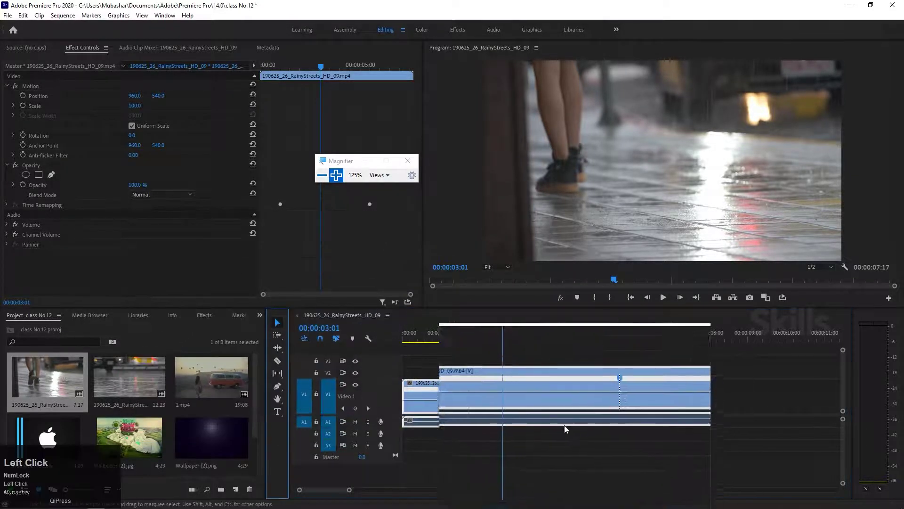
left_click_drag(543, 399, 544, 417)
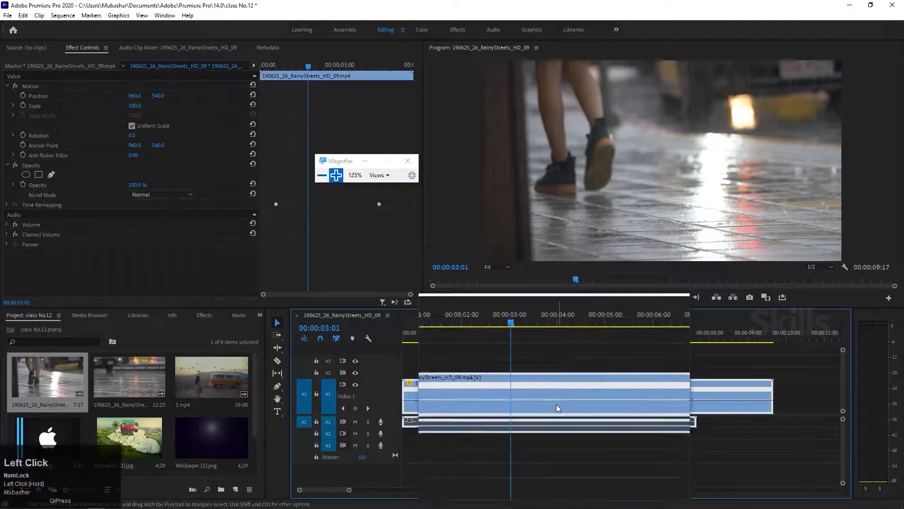
left_click_drag(556, 405, 557, 422)
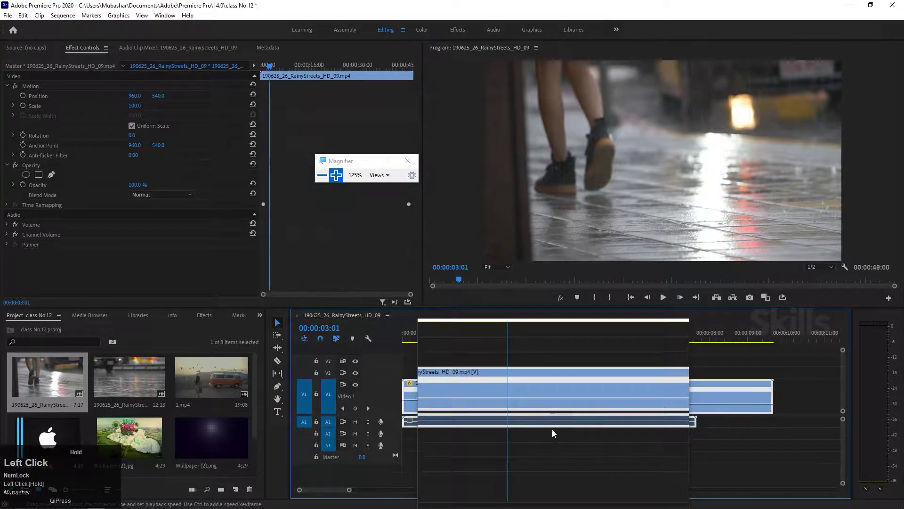
left_click_drag(451, 331, 358, 374)
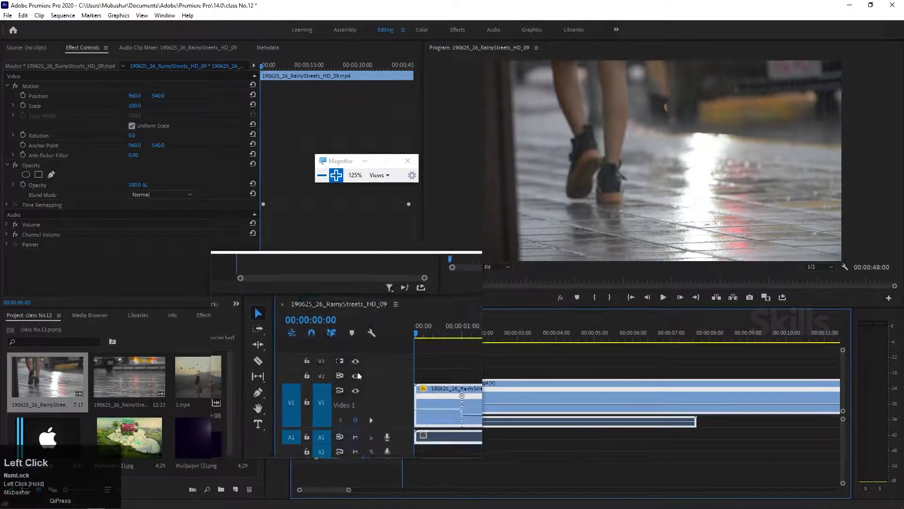
key("space")
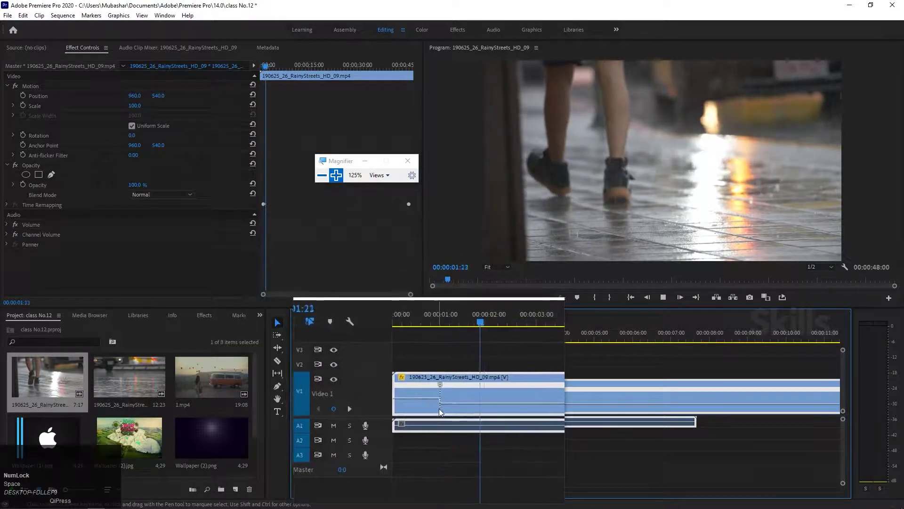
key("space")
- Raise the speed of the slowed segment a little, and play the clip again from the start of the sequence
left_click_drag(501, 403, 503, 402)
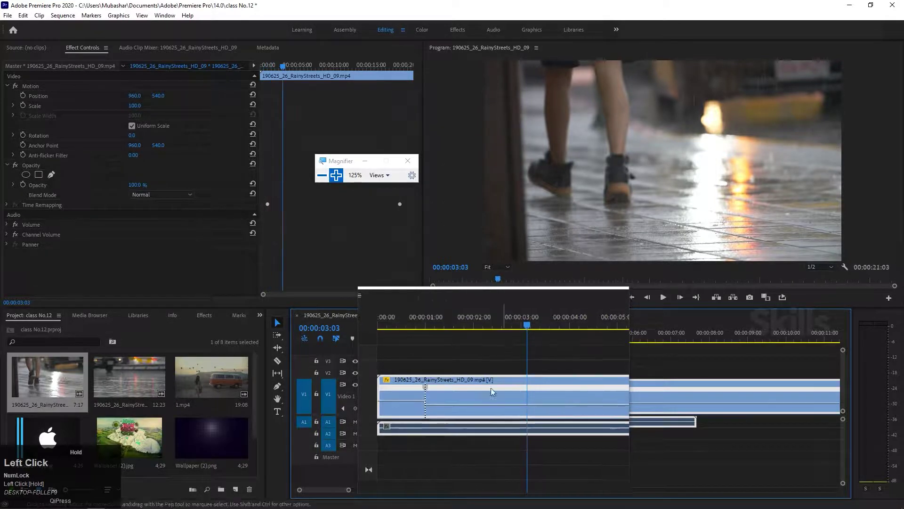
left_click_drag(465, 333, 349, 350)
key("space")
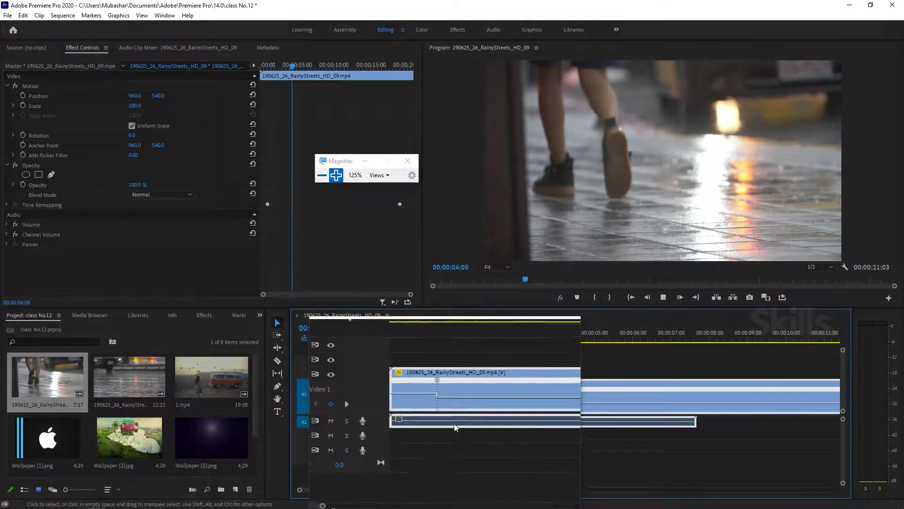
key("space")
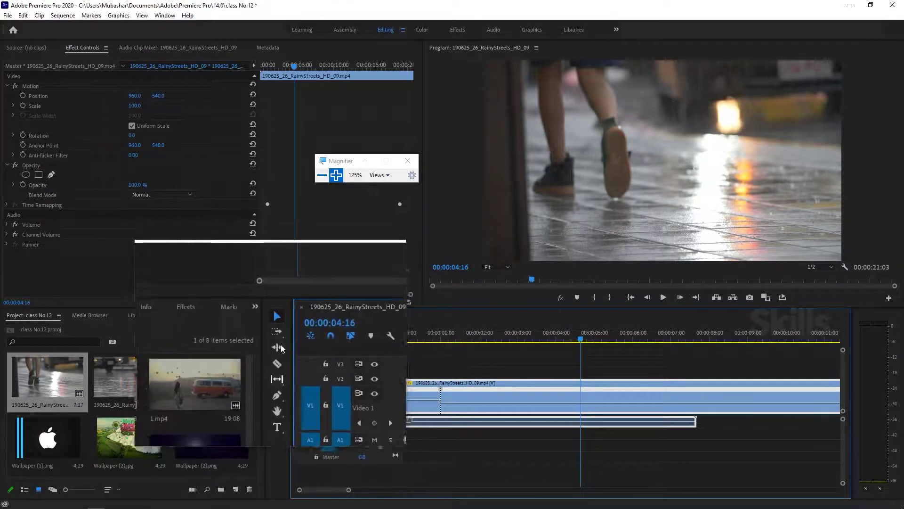
- Switch Magnifier to Full screen view and lower the magnification to 100%
left_click(387, 177)
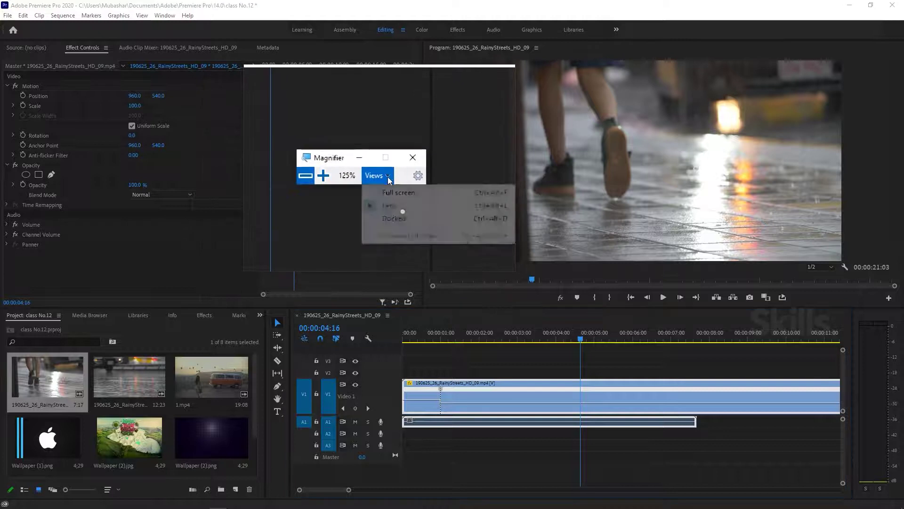
left_click(374, 188)
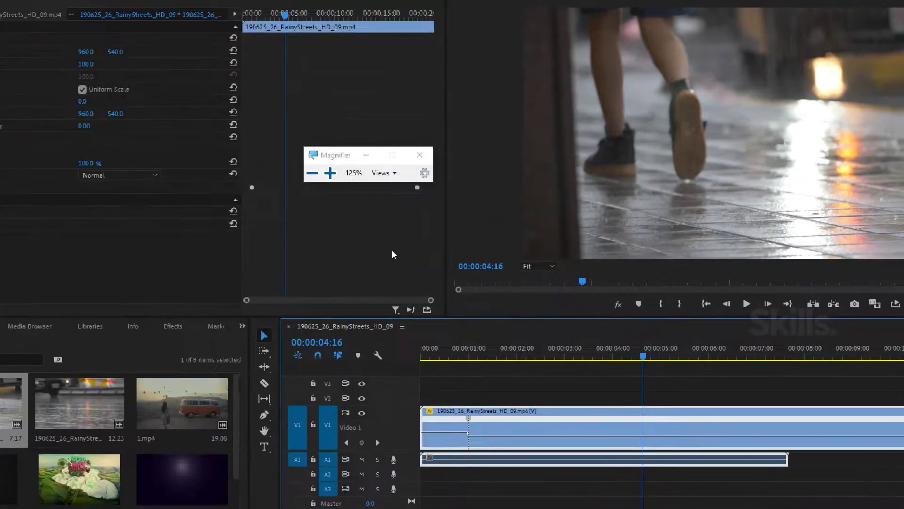
left_click(313, 173)
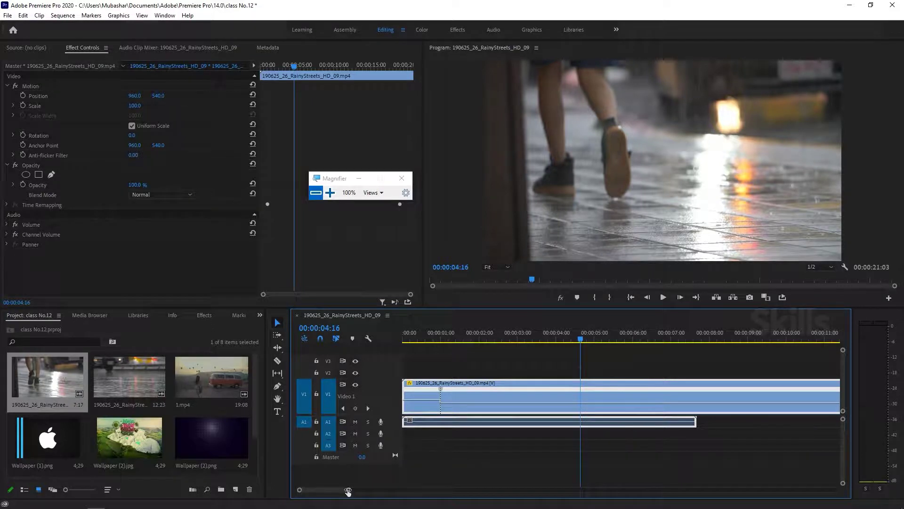
- Speed up the segment between the two speed keyframes well above the surrounding parts, and preview the clip from the start
left_click_drag(348, 490, 402, 489)
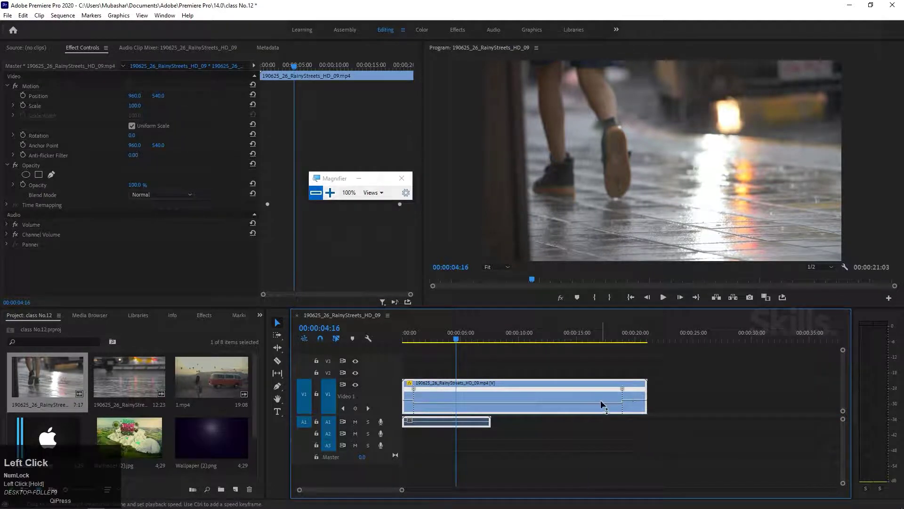
left_click_drag(603, 405, 603, 412)
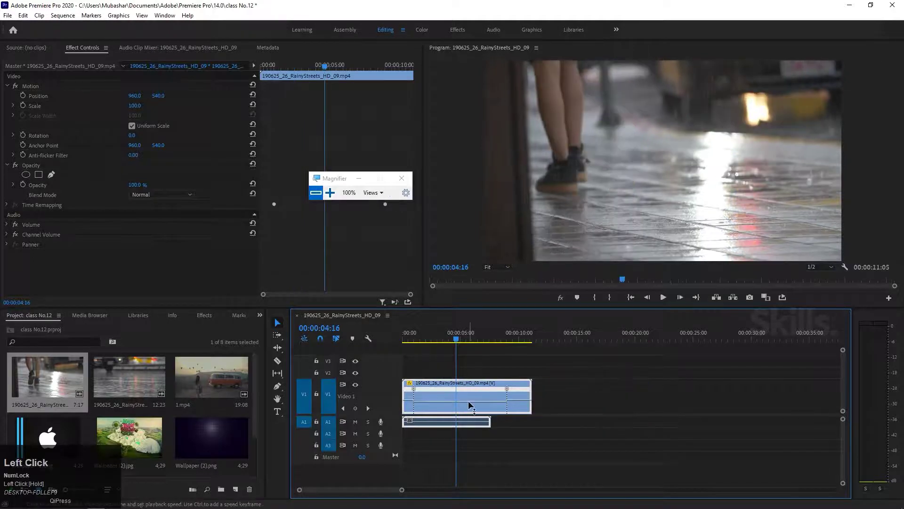
left_click_drag(469, 386, 471, 402)
left_click_drag(451, 333, 389, 347)
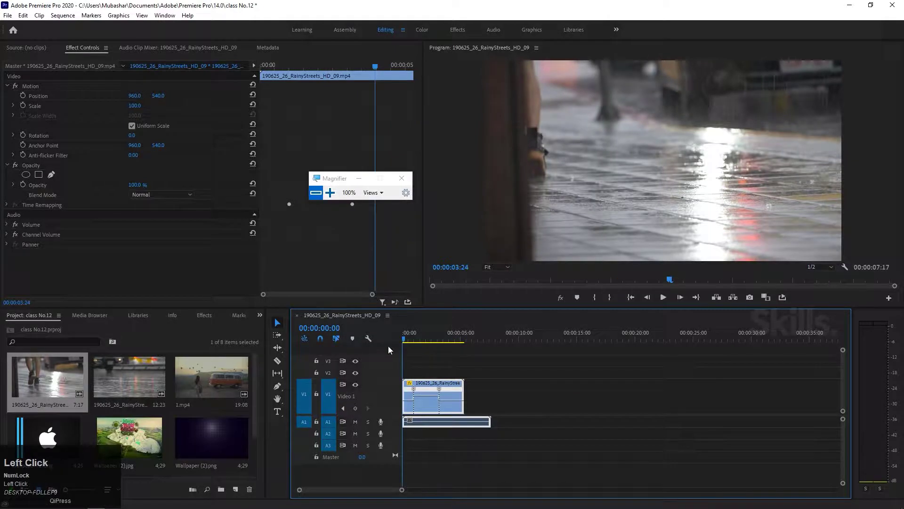
key("space")
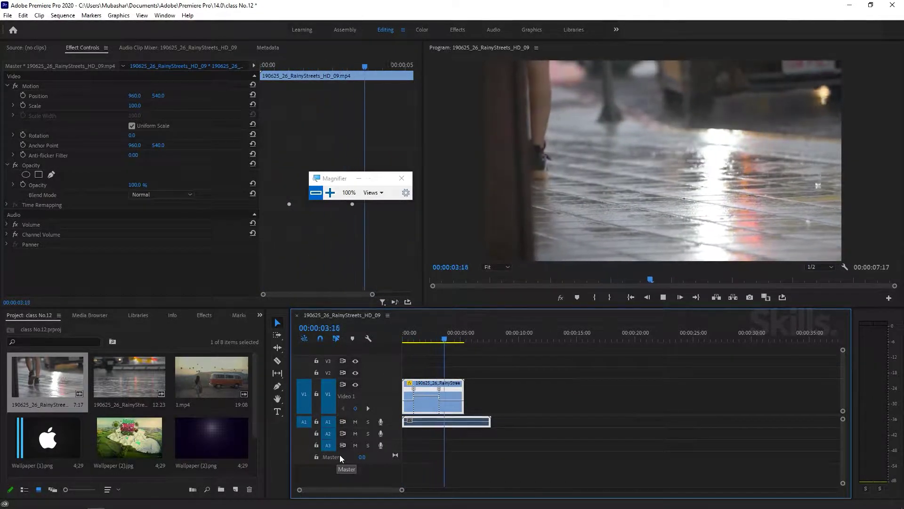
key("space")
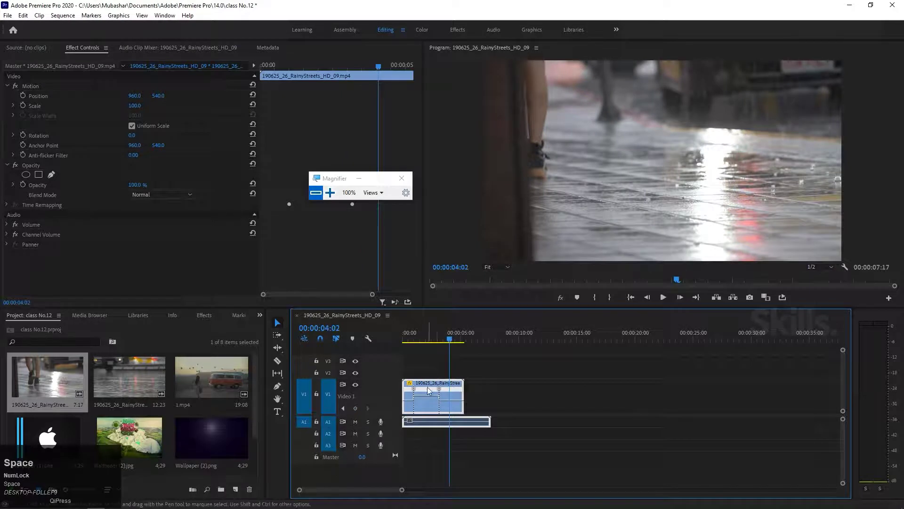
- Slow the segment between the keyframes again, and split the second speed keyframe into a gradual, curved ramp
left_click_drag(427, 395, 432, 409)
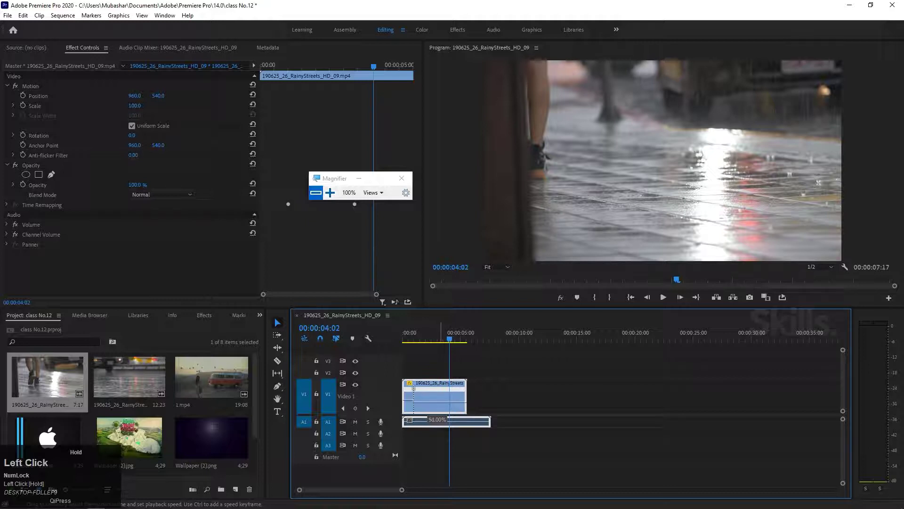
left_click_drag(429, 420, 429, 472)
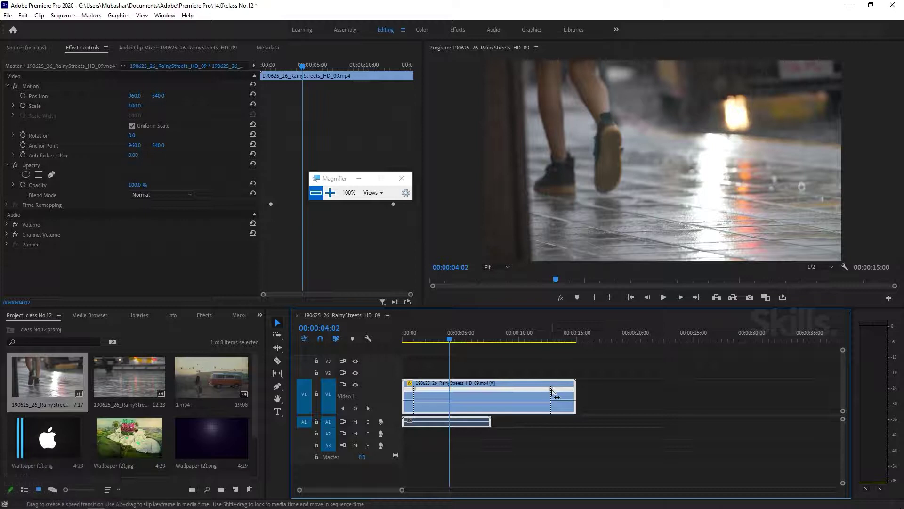
left_click_drag(552, 391, 534, 395)
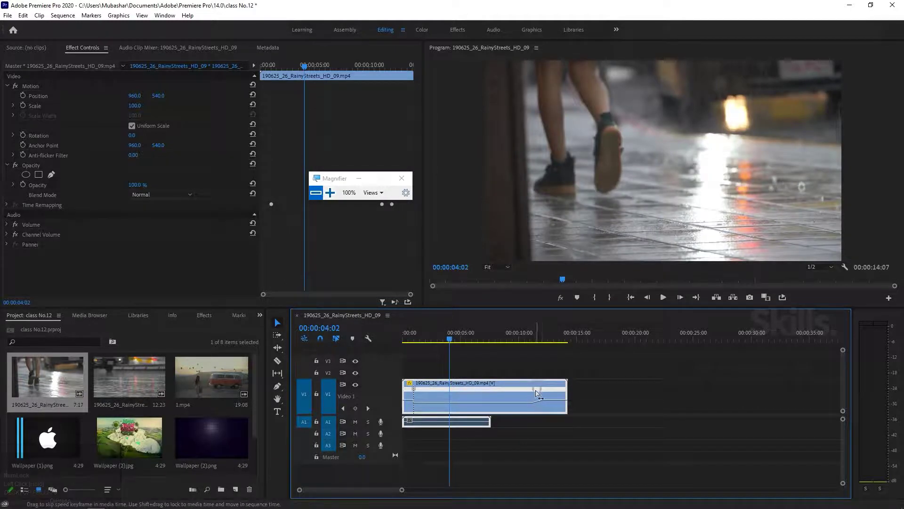
left_click_drag(536, 395, 538, 406)
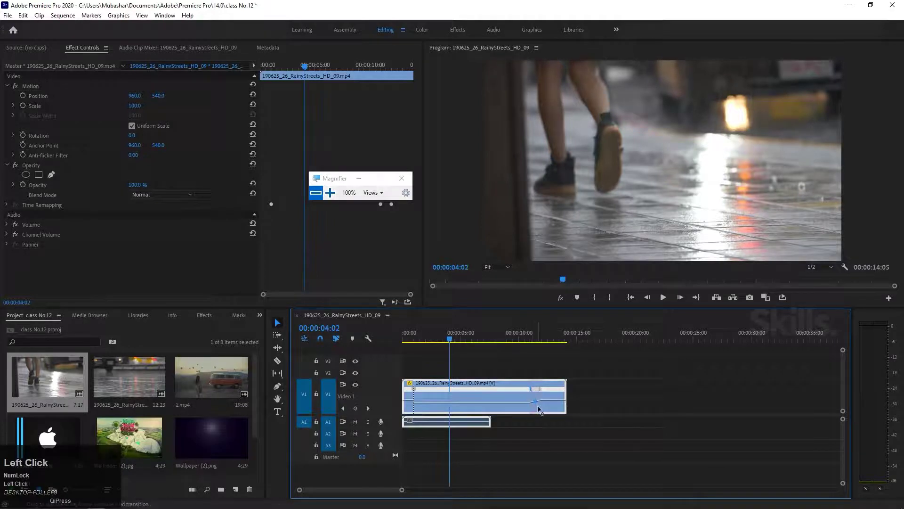
left_click_drag(536, 408, 529, 408)
left_click_drag(535, 402, 532, 403)
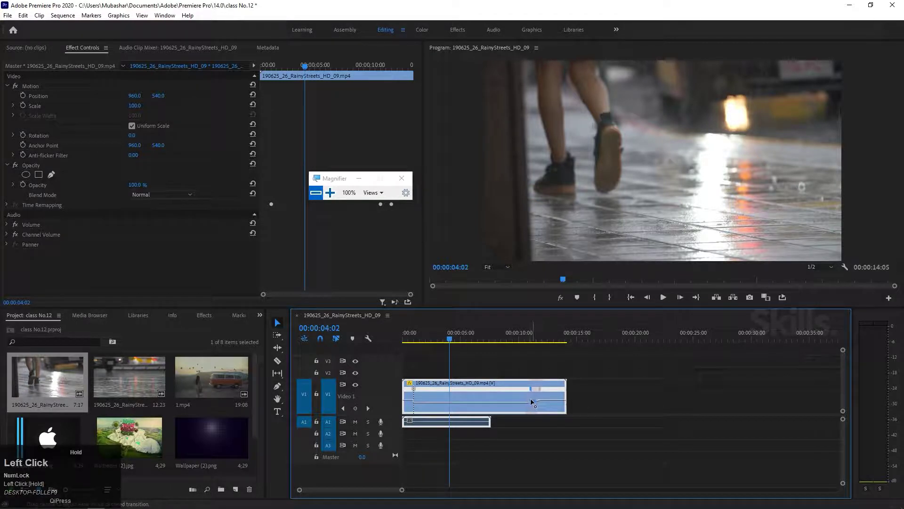
left_click_drag(535, 408, 544, 408)
- Play the speed ramp at the second keyframe twice, starting shortly before the transition each time
left_click(519, 338)
key("space")
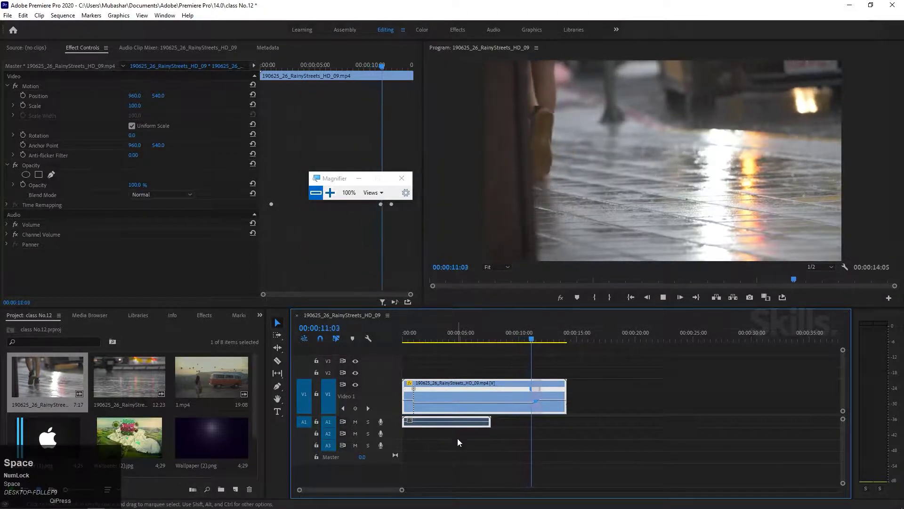
key("space")
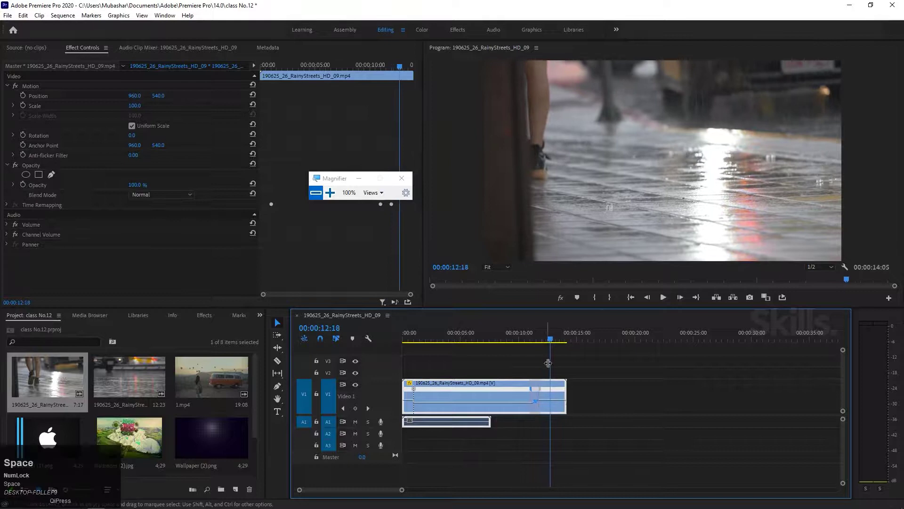
left_click_drag(551, 338, 531, 354)
key("space")
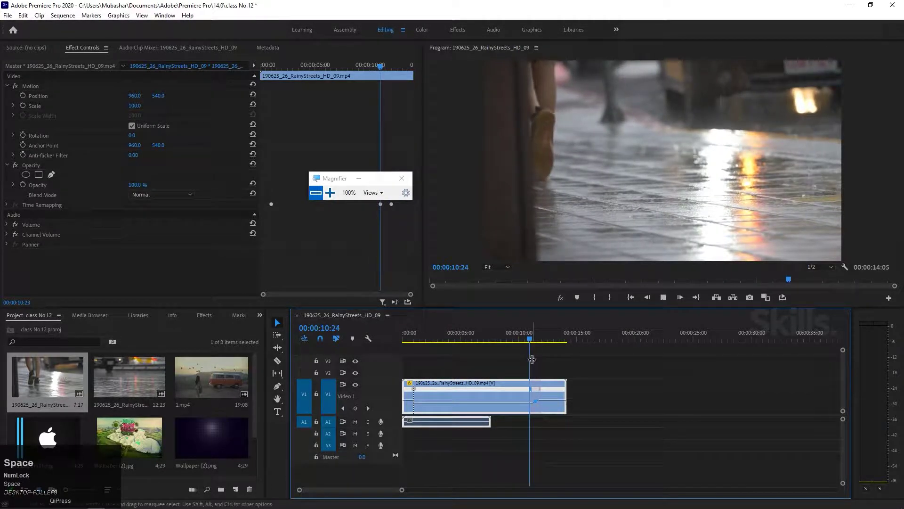
key("space")
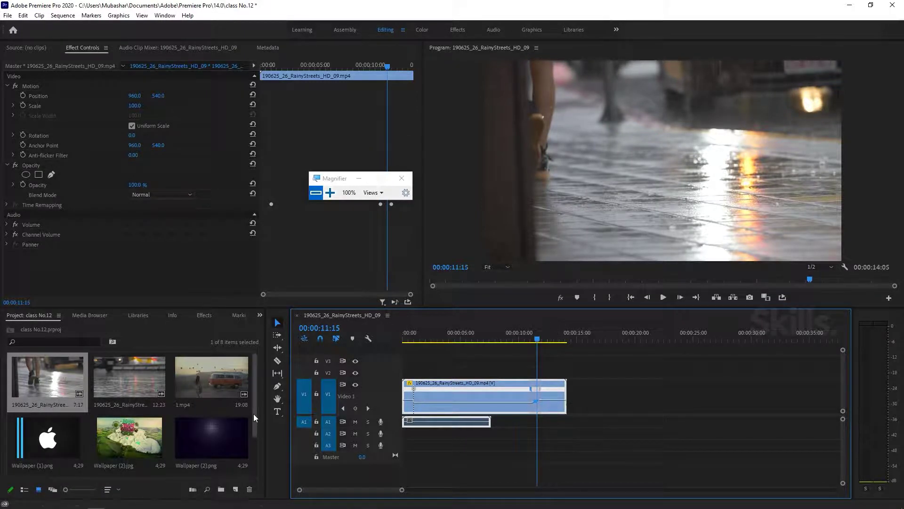
- Add two more speed keyframes near the end of the clip with the Pen tool, at about 12.8 and 13.6 seconds
left_click(277, 386)
left_click(552, 402)
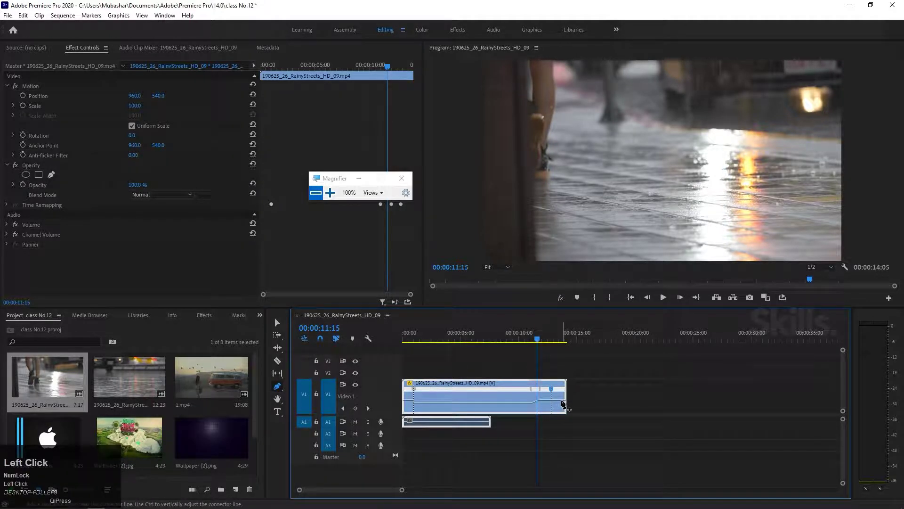
left_click(563, 404)
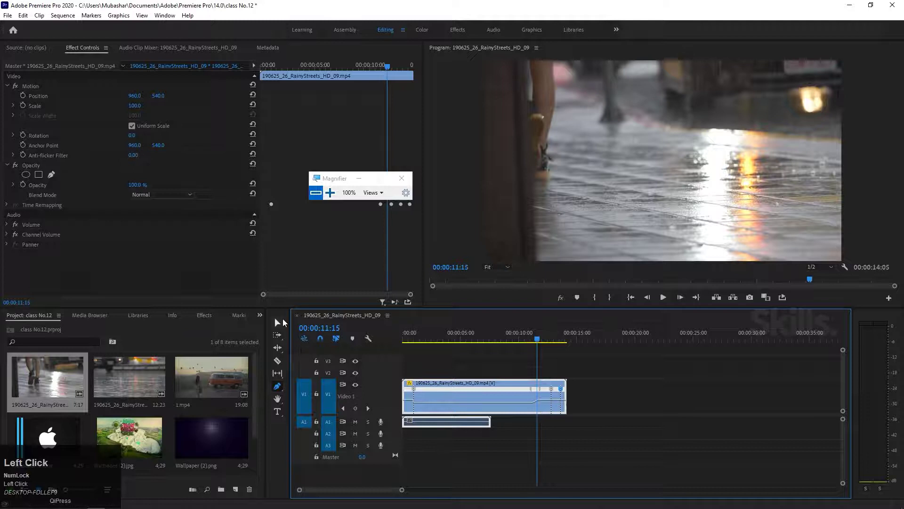
- Raise the speed between the two keyframes near the clip's end with the Selection tool, and play that section
left_click(278, 320)
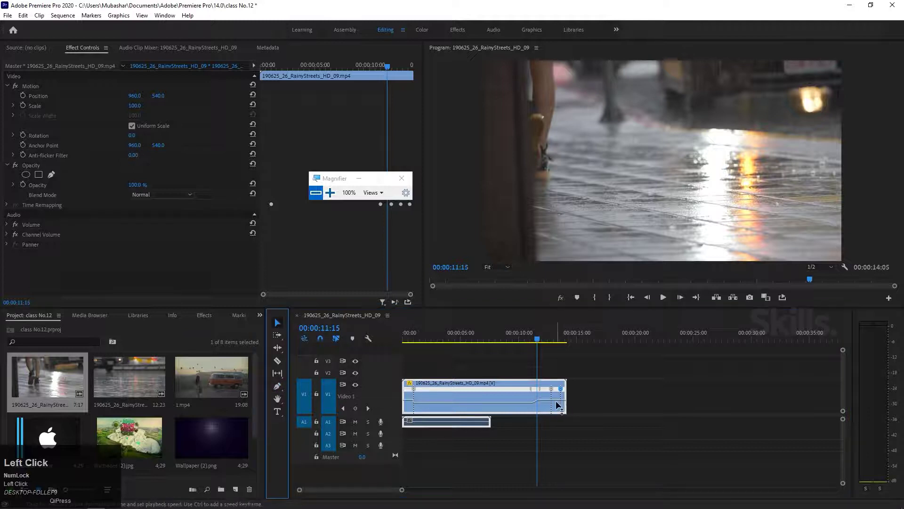
left_click_drag(557, 404, 555, 392)
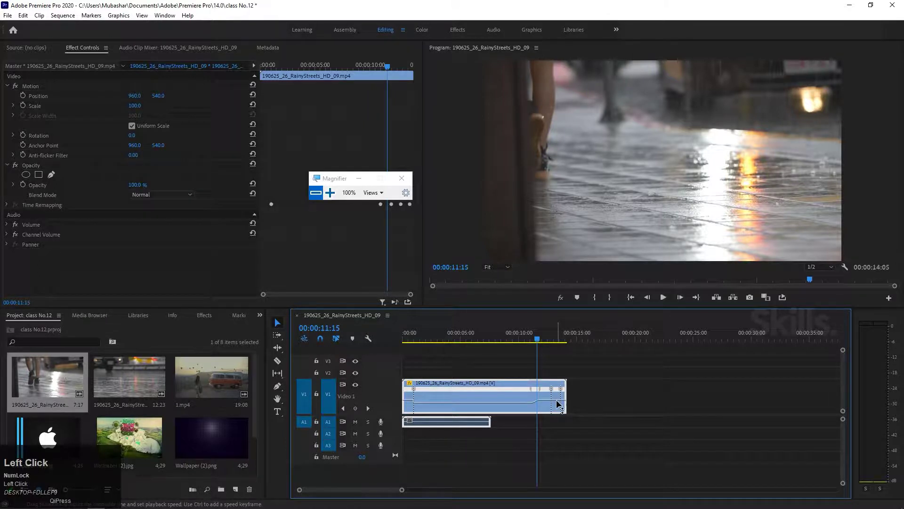
double_click(559, 400)
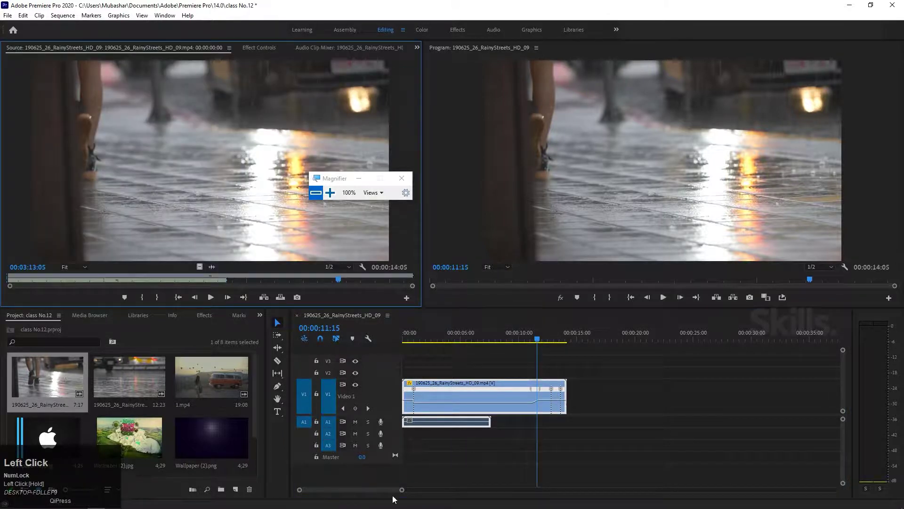
left_click_drag(402, 490, 349, 490)
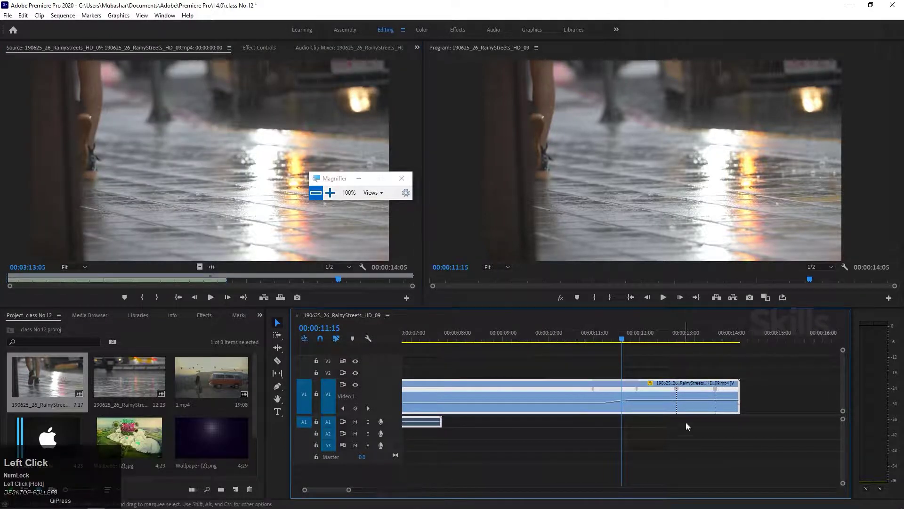
left_click_drag(697, 407, 706, 399)
key("space")
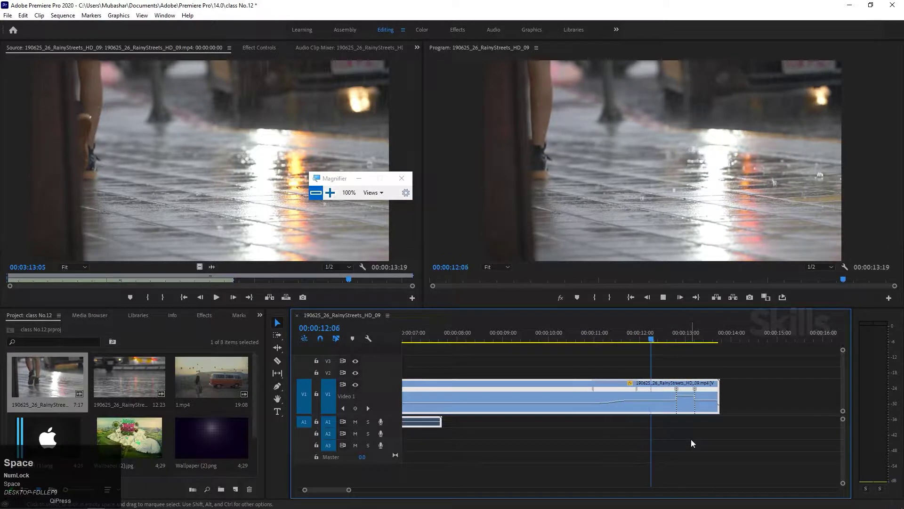
key("space")
- Return the playhead to the start of the sequence and collapse video track V1
left_click_drag(702, 338, 389, 395)
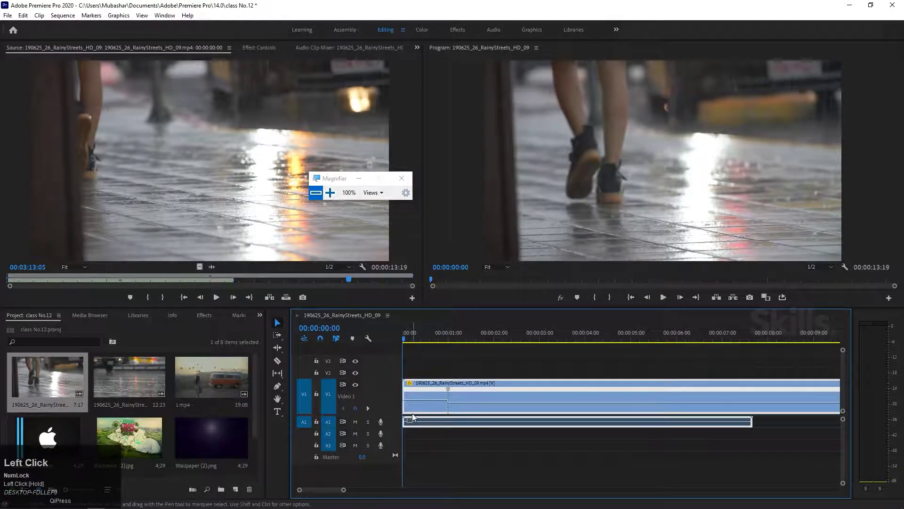
left_click_drag(343, 489, 411, 502)
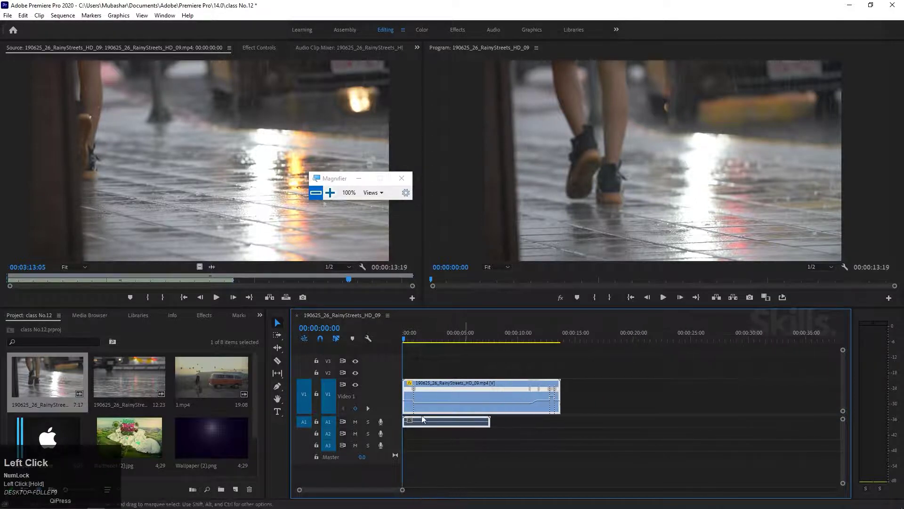
double_click(384, 395)
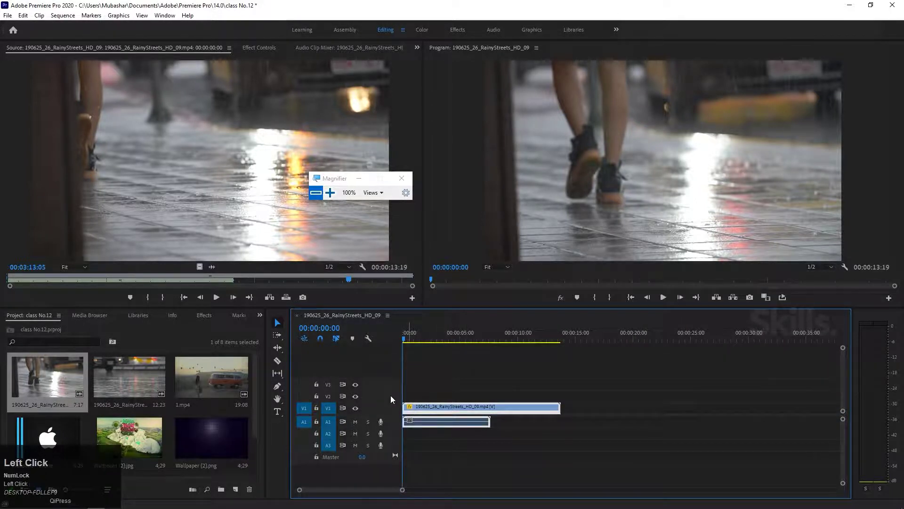
- Replace the rainy street clip in the sequence with the four wallpaper images, placed in a row from the start of V1
left_click_drag(487, 400, 479, 451)
key("Delete")
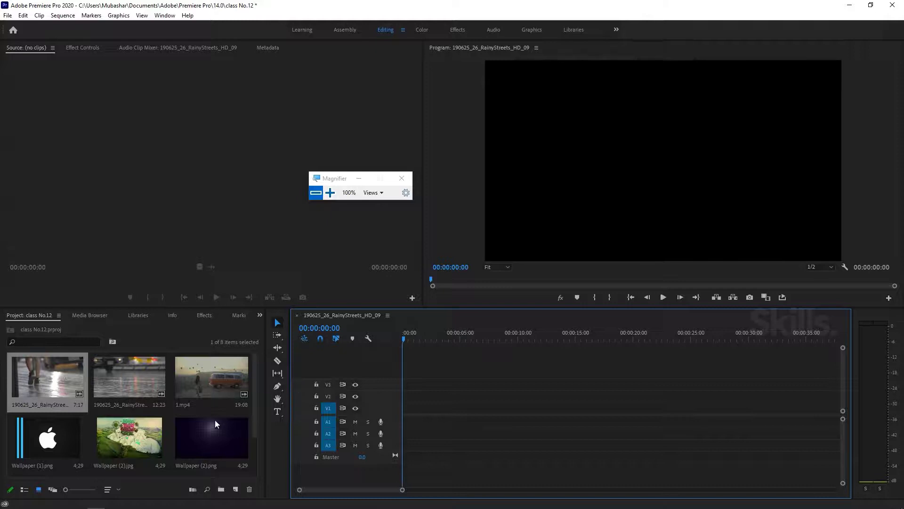
left_click(257, 391)
scroll(253, 409, "down", 2)
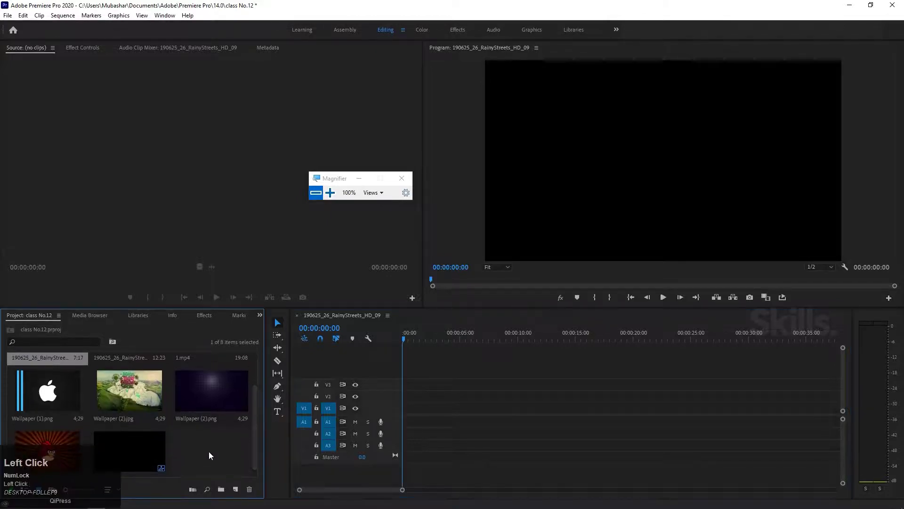
left_click(54, 390)
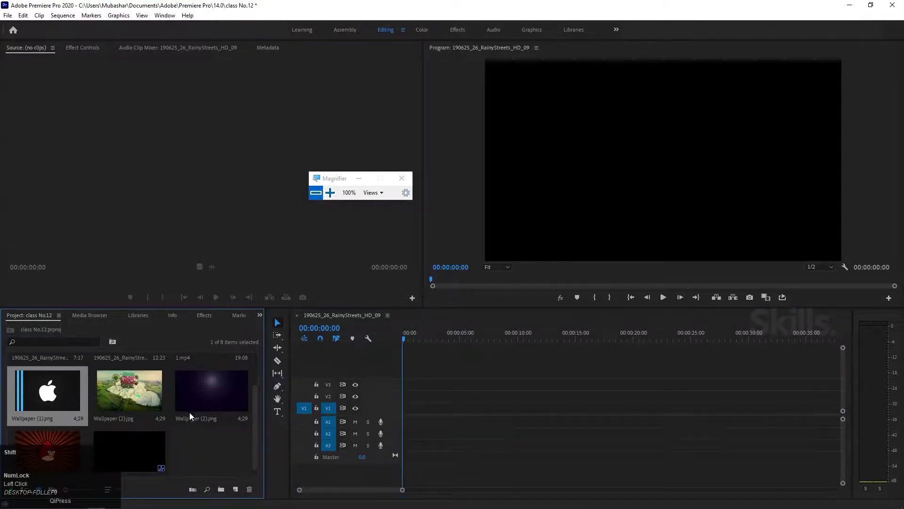
left_click(49, 434, "shift")
left_click_drag(49, 434, 442, 406)
- Try lengthening Wallpaper (1).png on V1 with the other three images moved aside to V3, and undo these changes
left_click_drag(489, 370, 579, 385)
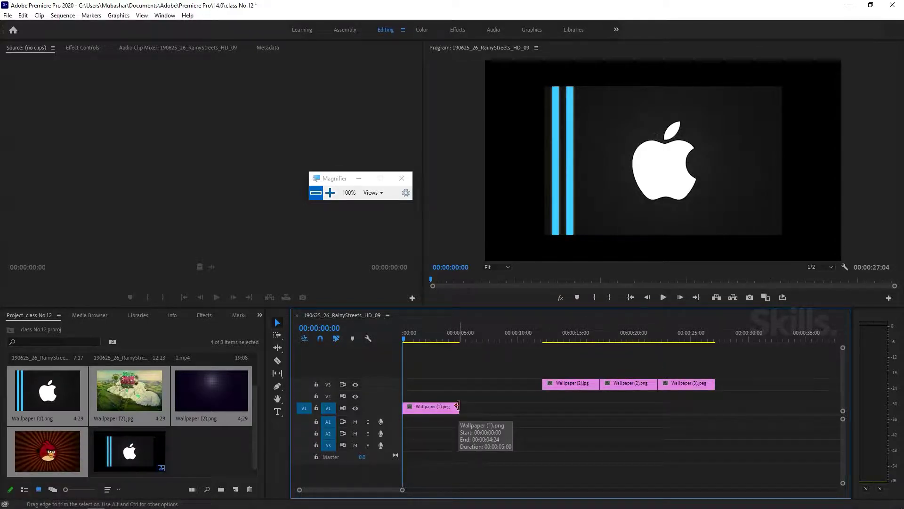
left_click_drag(457, 406, 760, 407)
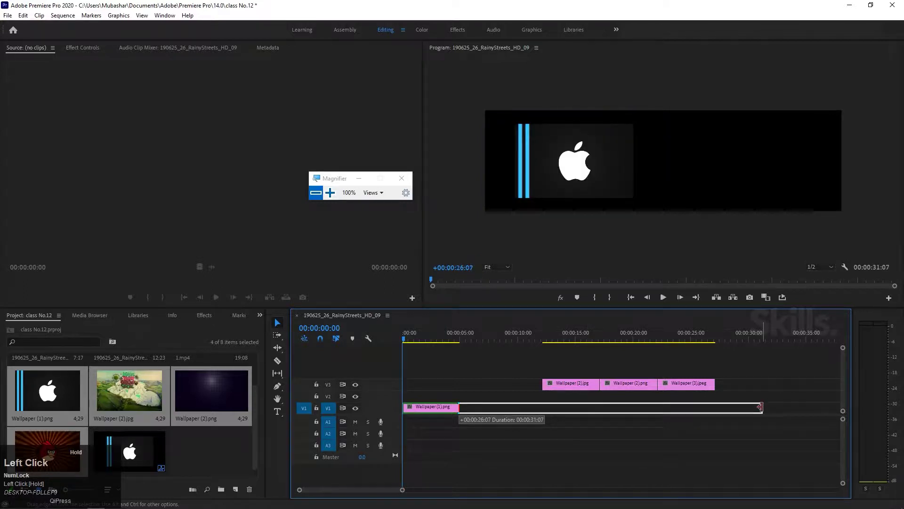
left_click_drag(760, 407, 463, 408)
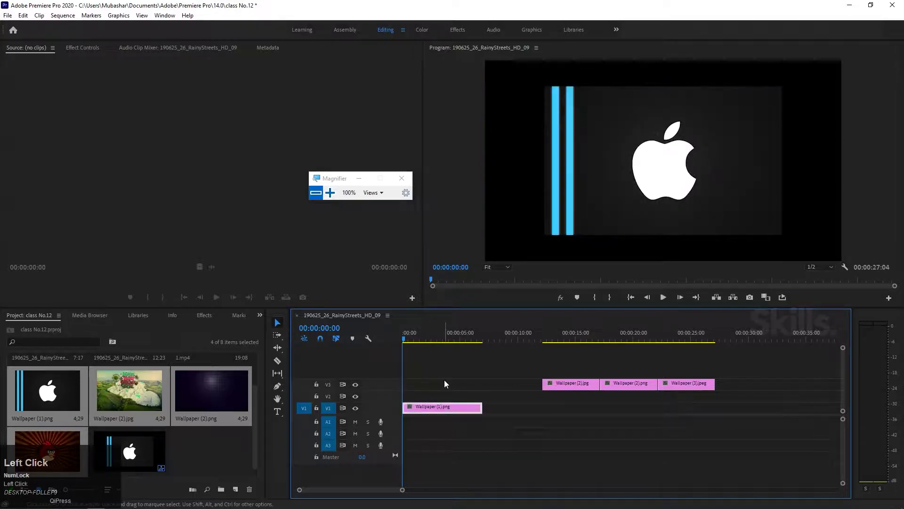
key("ctrl+z")
key("ctrl+z")
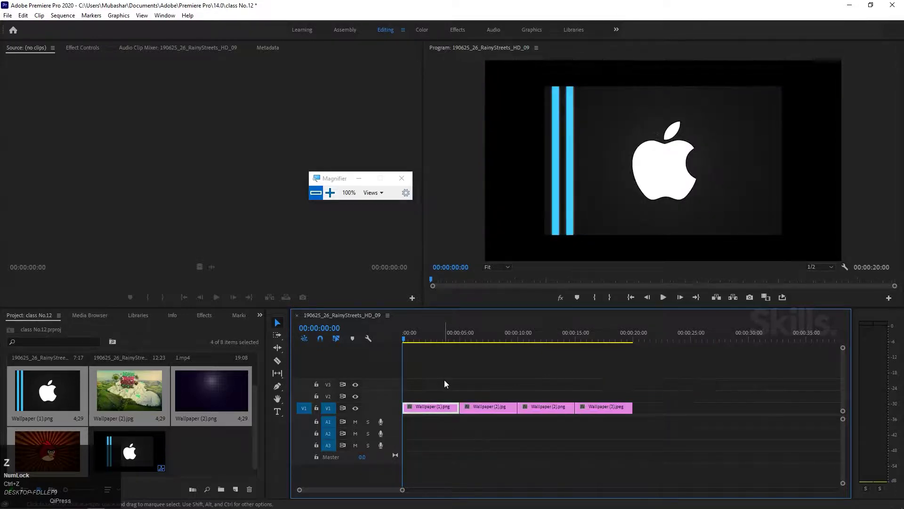
- Scrub across the first wallpaper clip and play the sequence into the second one
left_click_drag(432, 336, 459, 341)
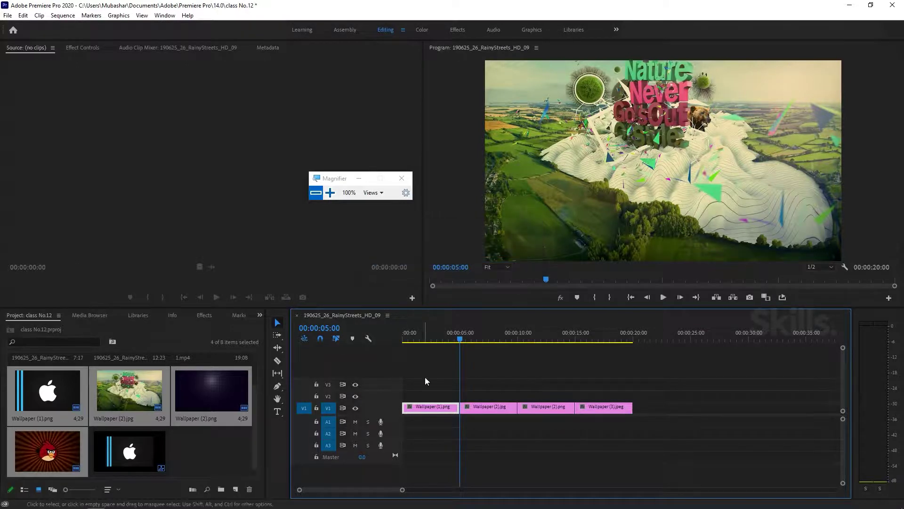
left_click(430, 340)
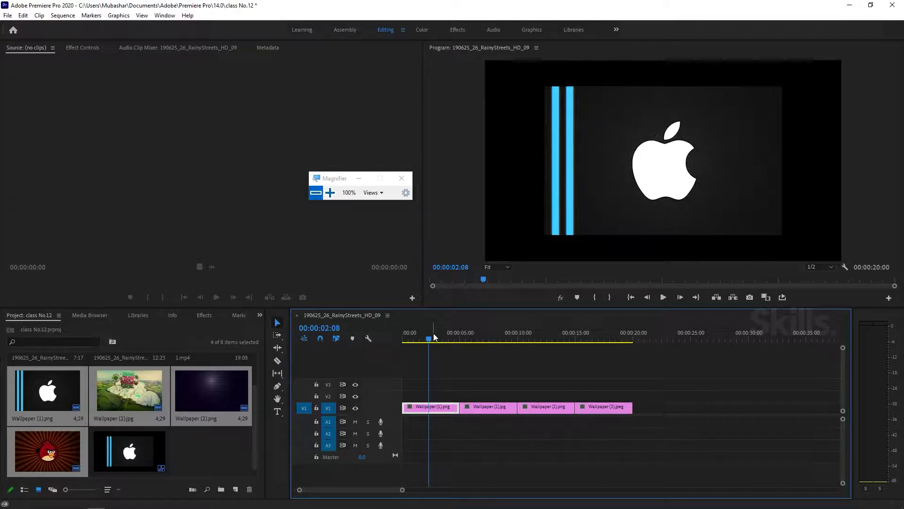
left_click_drag(434, 335, 424, 342)
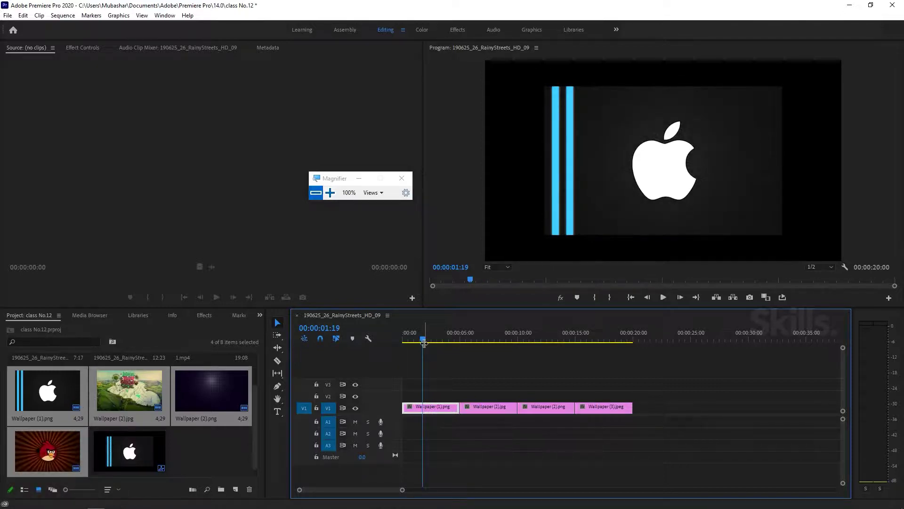
left_click_drag(424, 342, 448, 351)
key("space")
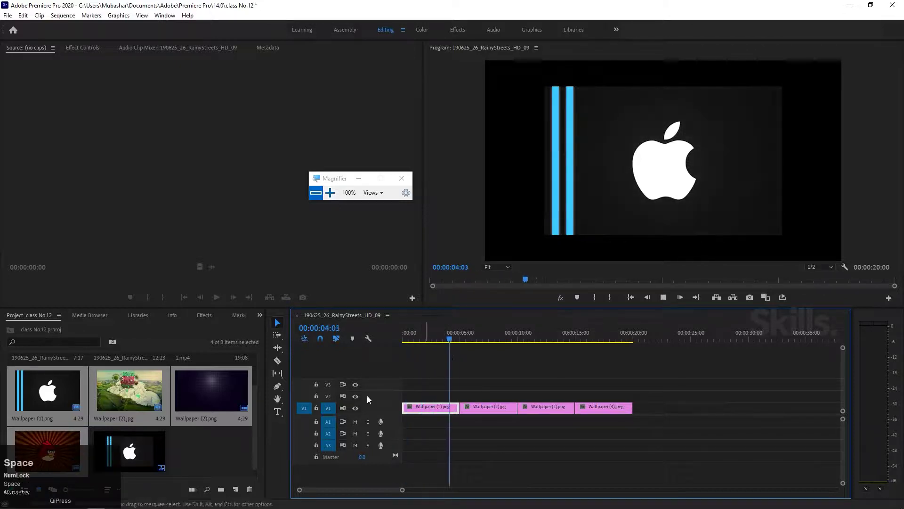
- Apply Set to Frame Size to all four wallpaper clips and play the sequence from its start
left_click_drag(588, 366, 443, 426)
right_click(443, 426)
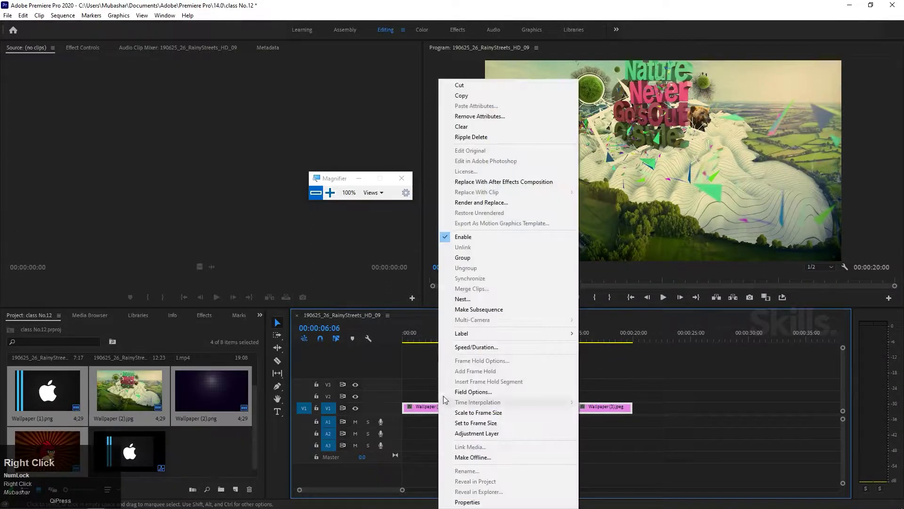
left_click(463, 424)
left_click_drag(474, 339, 404, 353)
key("space")
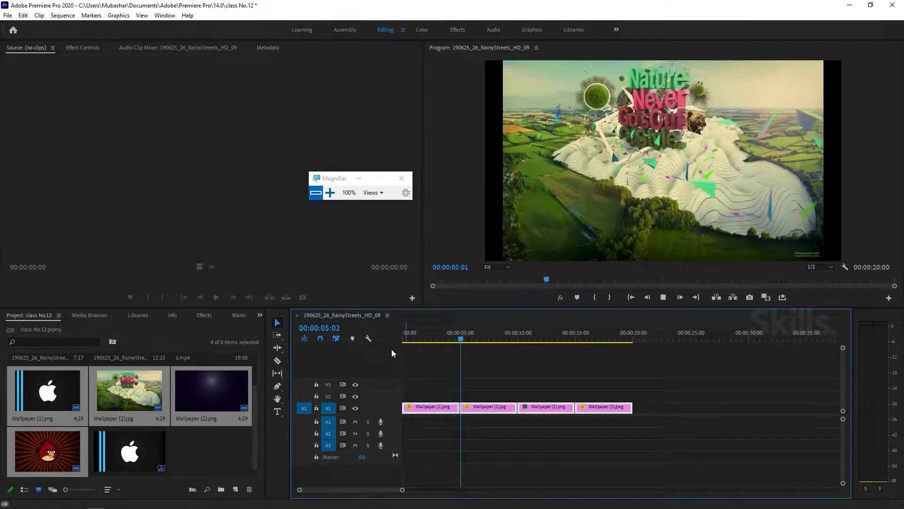
key("space")
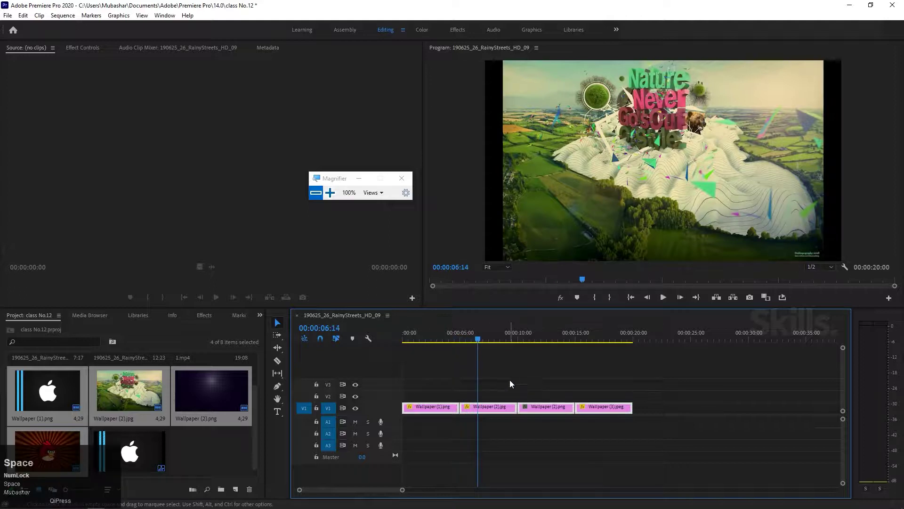
- Move the last three images aside and lengthen Wallpaper (1).png on V1 so it ends at 00:00:10:00
left_click(510, 381)
left_click_drag(504, 384, 585, 427)
left_click_drag(512, 409, 545, 397)
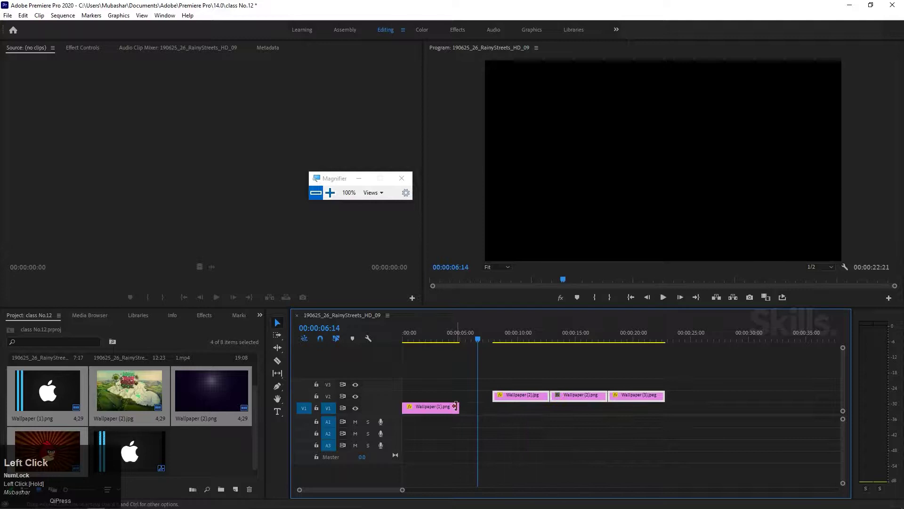
left_click_drag(455, 406, 499, 407)
left_click(470, 337)
left_click_drag(471, 350, 520, 351)
key("Left")
key("Left")
key("Left")
left_click_drag(498, 408, 515, 409)
- Stack Wallpaper (2).jpg over Wallpaper (1).png on V2 and try to match its length to 10 seconds
left_click_drag(518, 408, 379, 403)
left_click(554, 424)
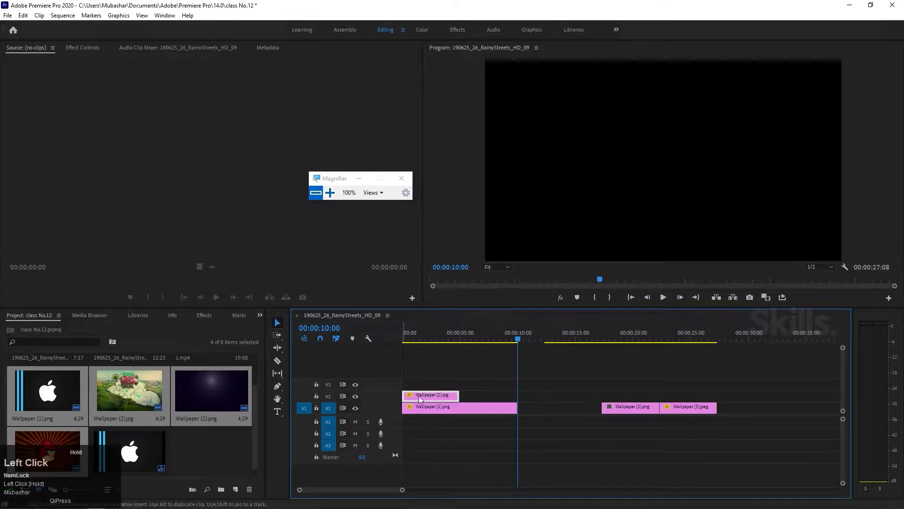
left_click_drag(459, 395, 569, 398)
- Undo the manual trims and moves back to four adjoining wallpaper clips on V1, and clear the selection
key("ctrl+z")
key("ctrl+z")
key("ctrl+z")
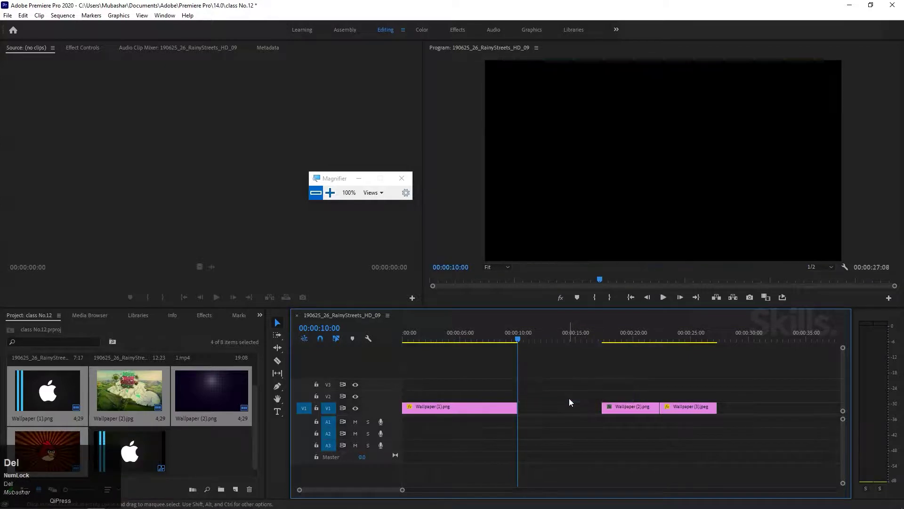
key("ctrl+z")
key("ctrl+z")
key("ctrl+z")
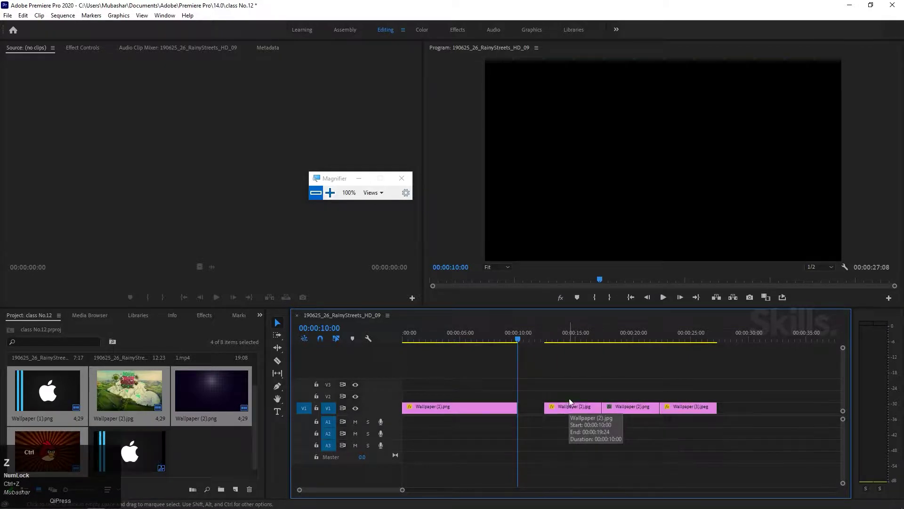
key("ctrl+z")
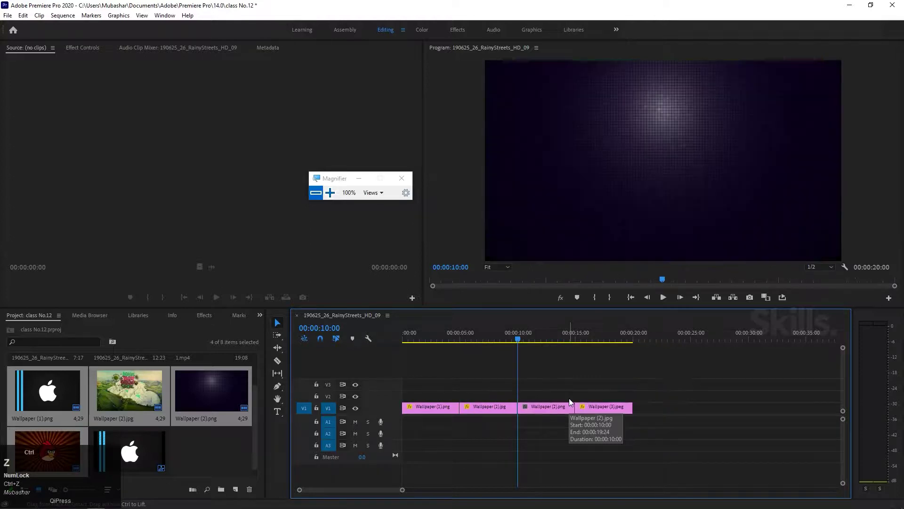
left_click(613, 381)
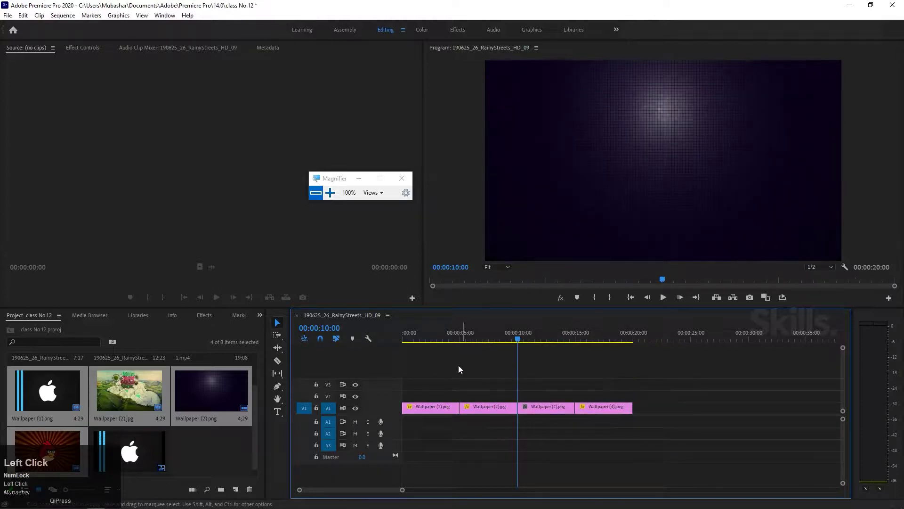
- Enter a Speed/Duration value of 00:00:10:00 for all four wallpaper clips together
mouse_move(473, 335)
left_mouse_down()
mouse_move(454, 333)
mouse_move(467, 332)
mouse_move(461, 340)
left_mouse_up()
left_click_drag(647, 376, 420, 428)
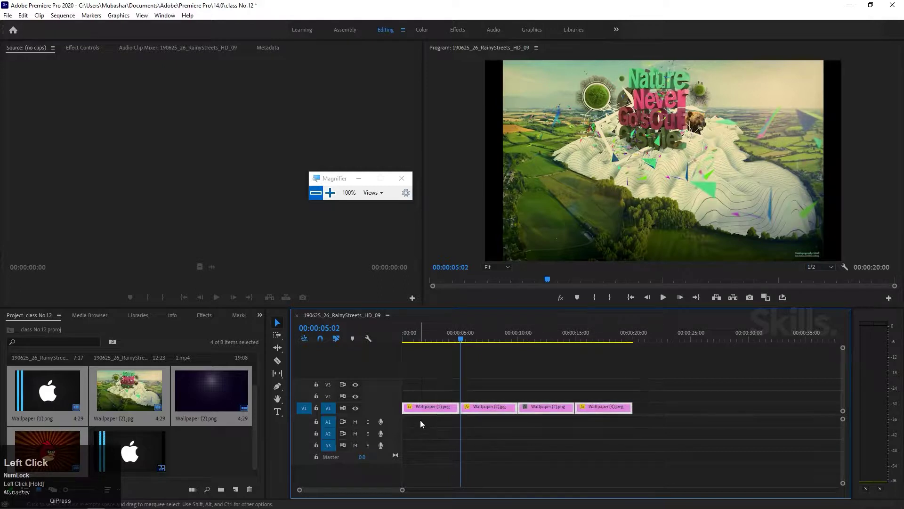
right_click(421, 409)
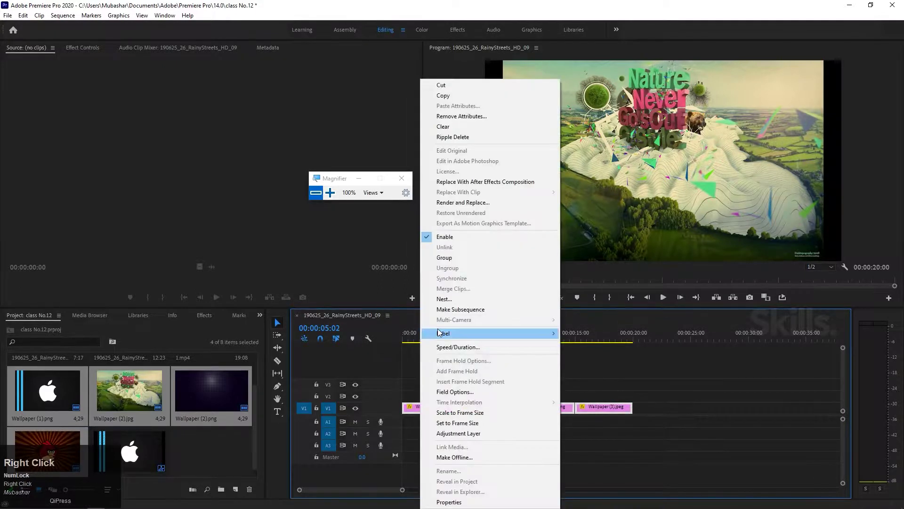
left_click(456, 348)
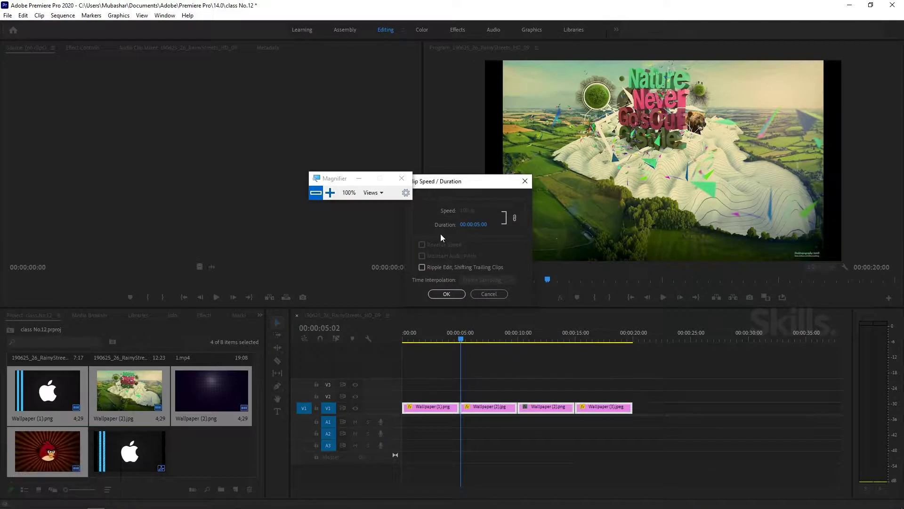
left_click(476, 224)
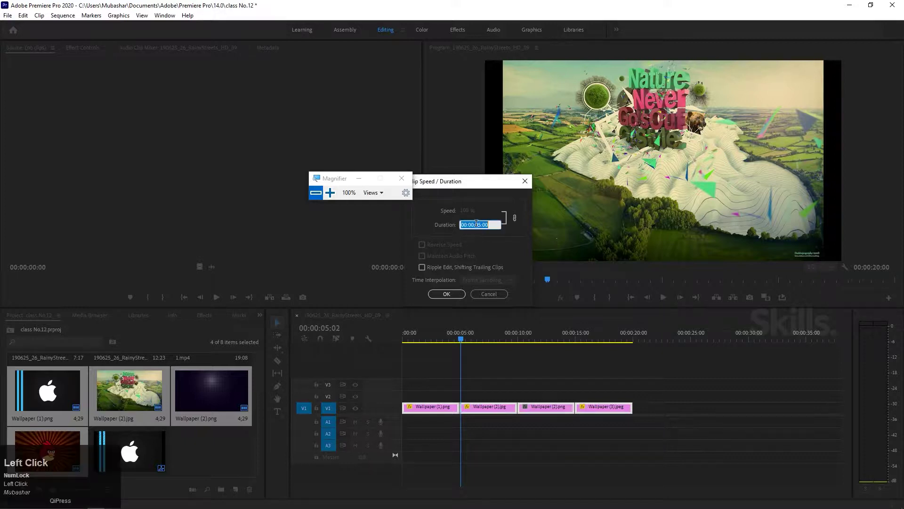
left_click(478, 225)
key("BackSpace")
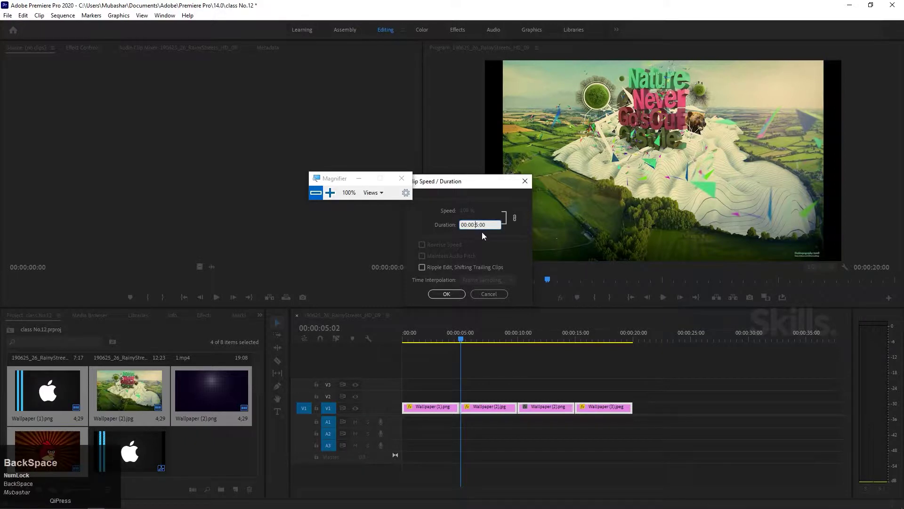
type("1")
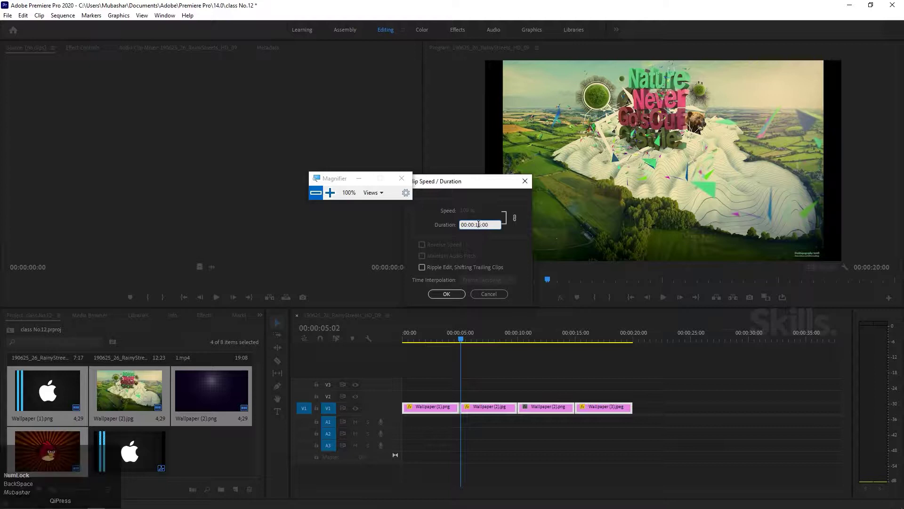
key("BackSpace")
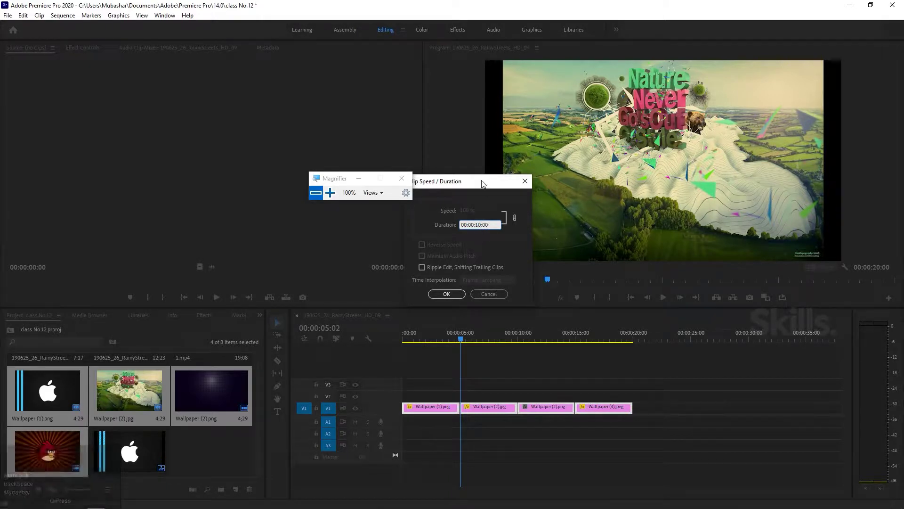
- Enable Ripple Edit, Shifting Trailing Clips and apply the duration change to the selected clips
left_click_drag(482, 182, 529, 184)
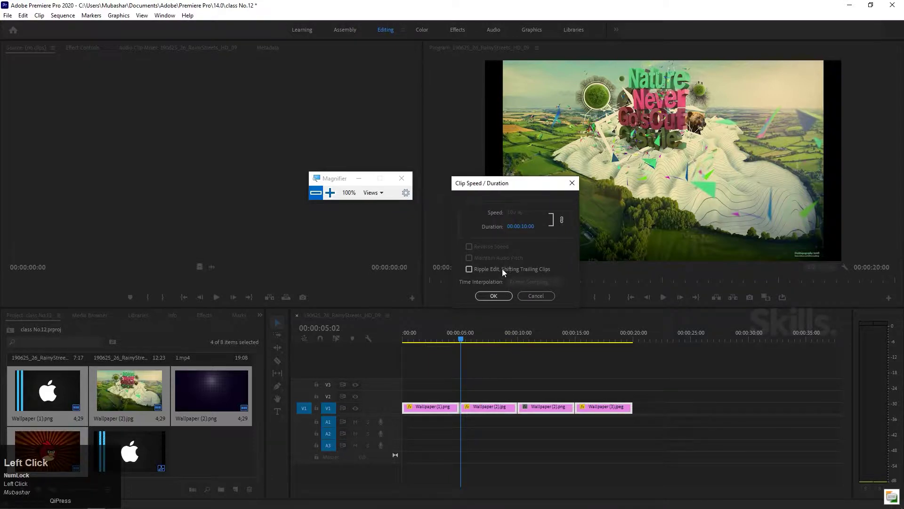
left_click(469, 270)
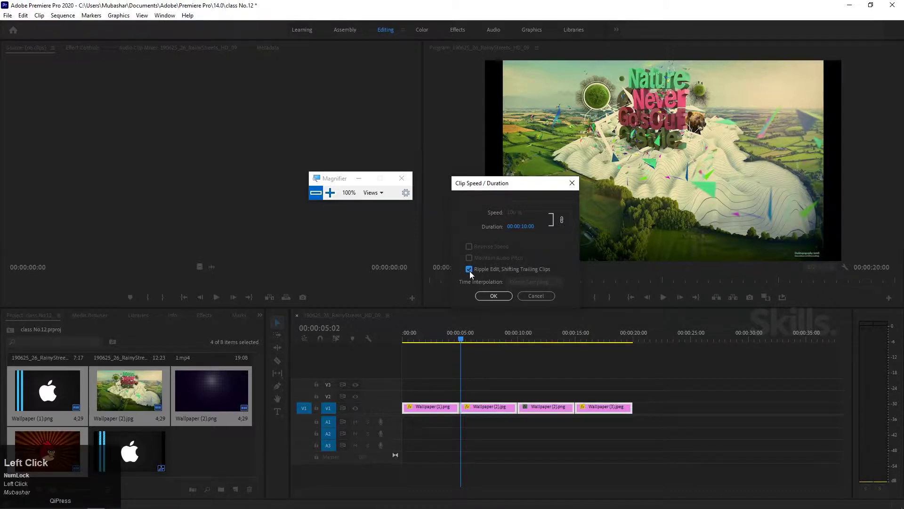
left_click(481, 296)
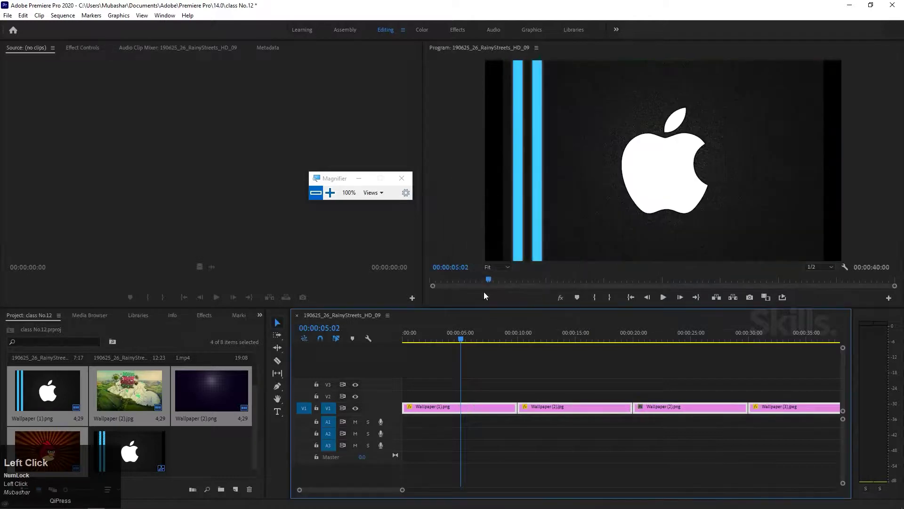
- Scrub through the lengthened wallpaper clips from the first to the fourth one
left_click_drag(401, 491, 443, 499)
left_click(470, 383)
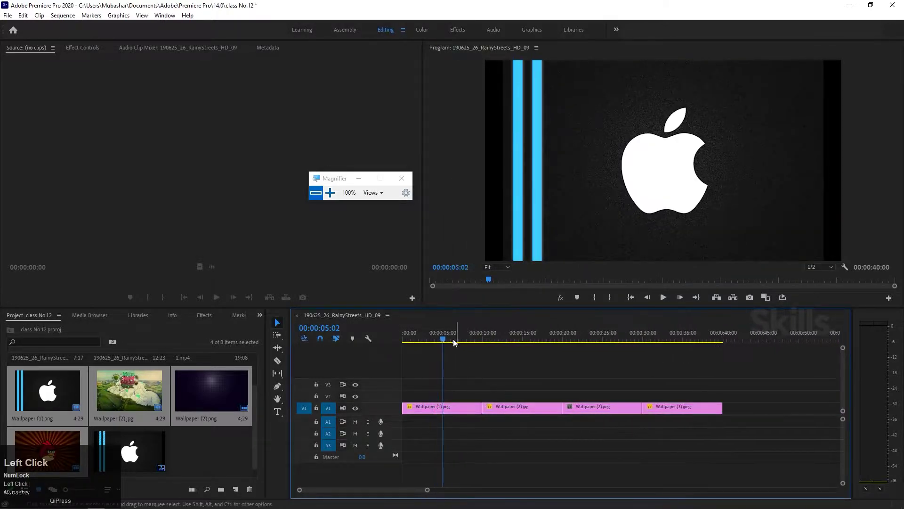
mouse_move(450, 341)
left_mouse_down()
mouse_move(565, 357)
mouse_move(721, 355)
mouse_move(662, 365)
left_mouse_up()
- Replace the four wallpaper clips in the sequence with 1.mp4, starting at 00:00:00:00 on V1 and A1
left_click_drag(707, 383, 432, 462)
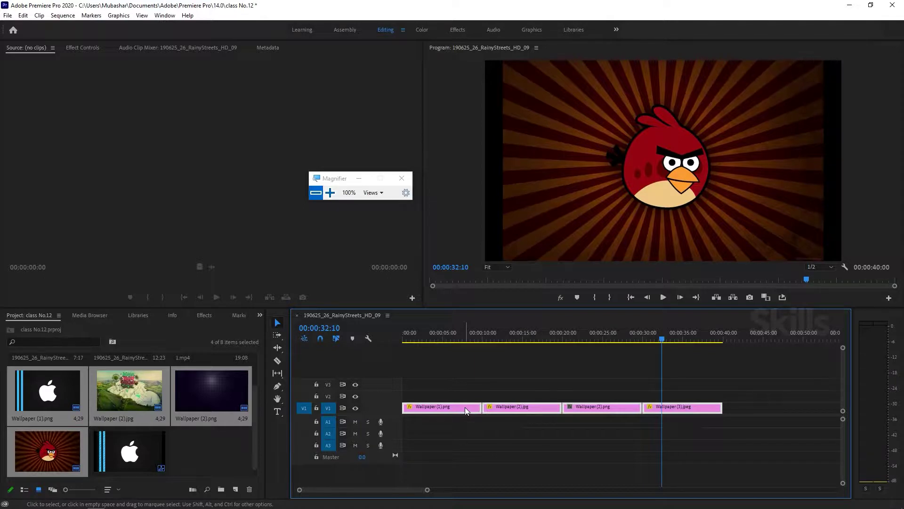
key("Delete")
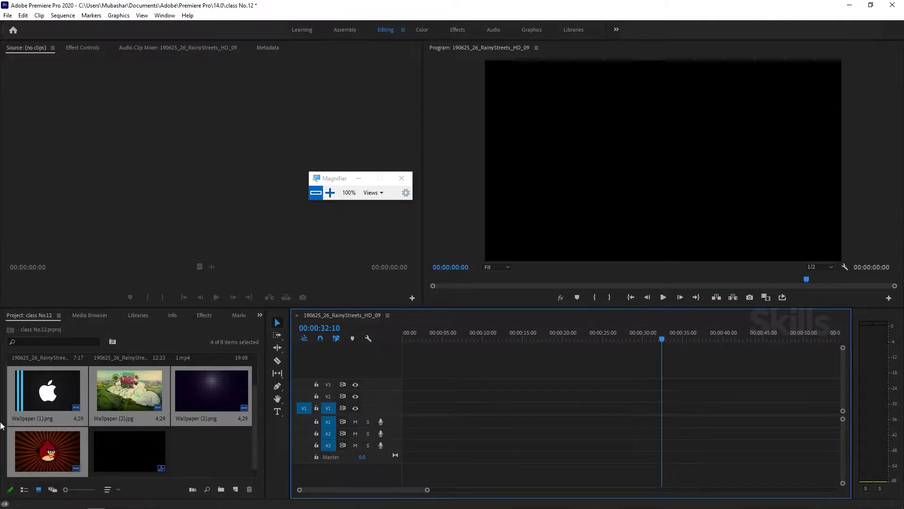
scroll(31, 439, "up", 2)
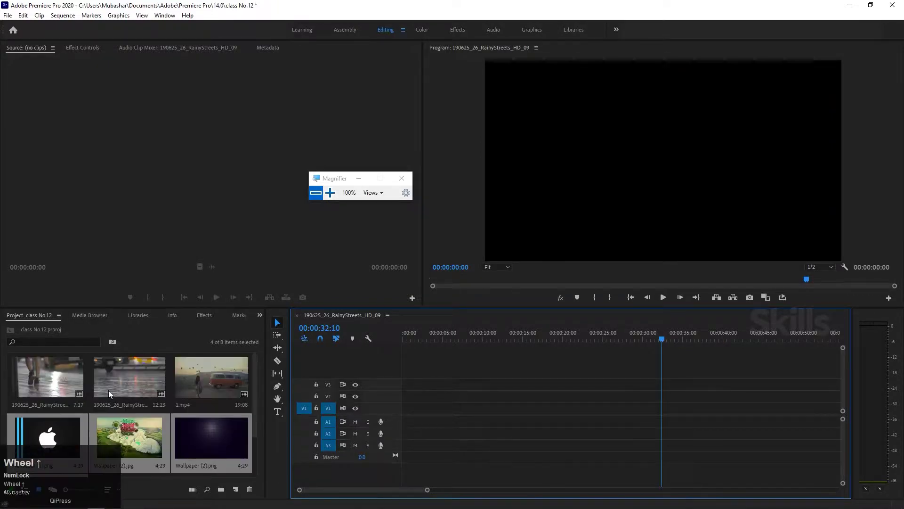
left_click_drag(222, 371, 398, 414)
key("Return")
left_click(465, 332)
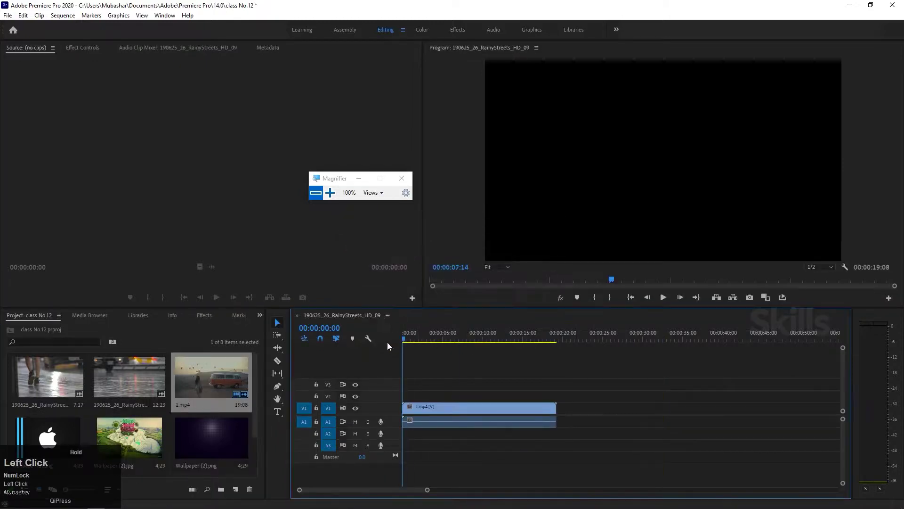
- Preview 1.mp4, then apply Reverse Speed to it with Ripple Edit, Shifting Trailing Clips turned off
key("space")
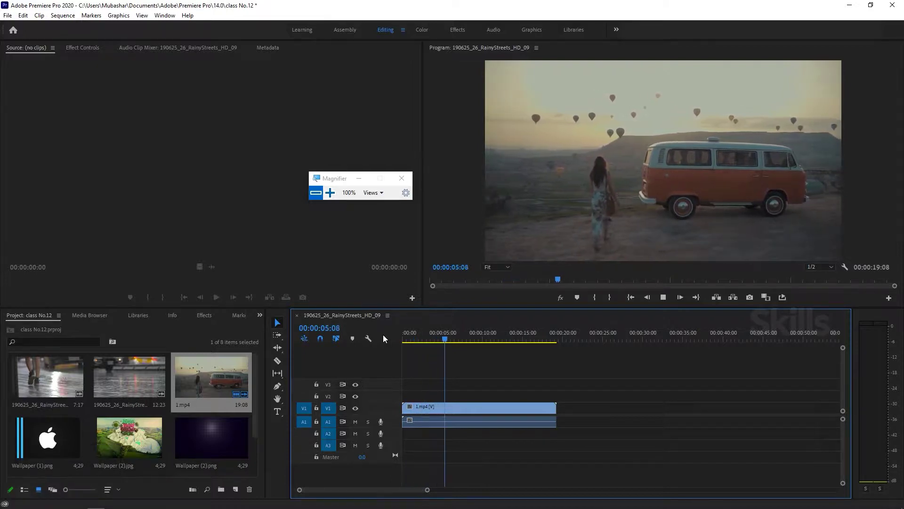
left_click_drag(539, 334, 478, 338)
left_click(482, 406)
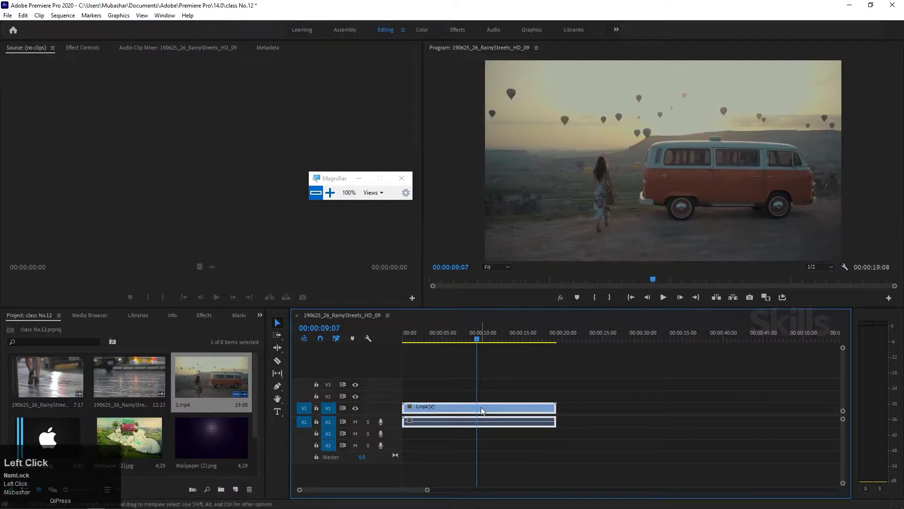
key("ctrl+r")
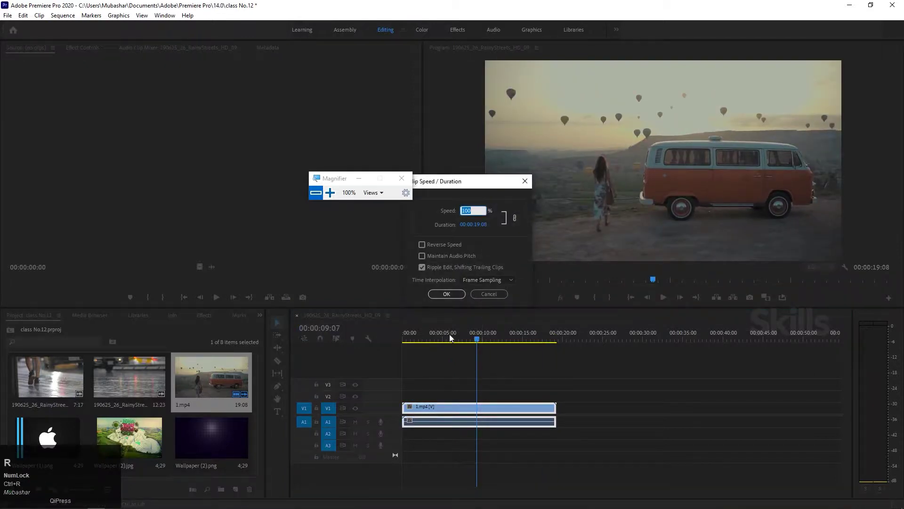
left_click(425, 264)
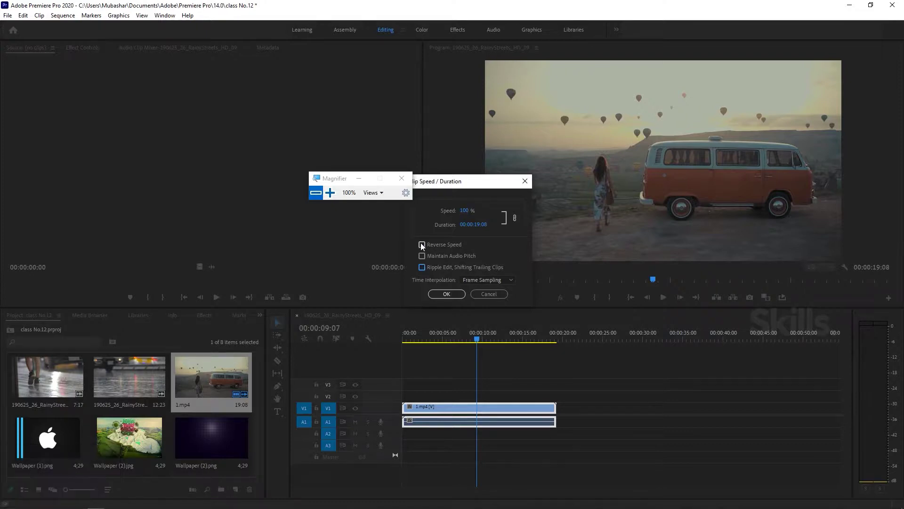
left_click(422, 245)
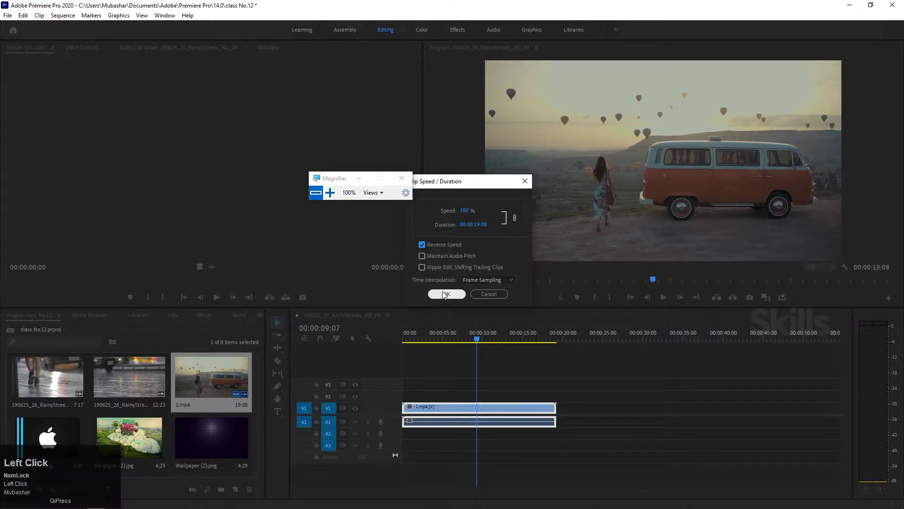
left_click(444, 294)
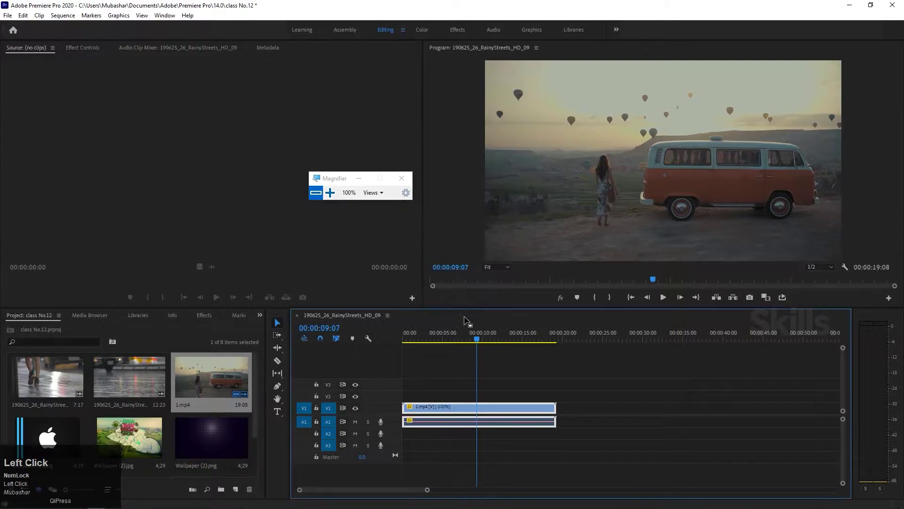
- Play back the reversed 1.mp4 clip from the sequence start and again from around its middle
left_click_drag(470, 326, 389, 346)
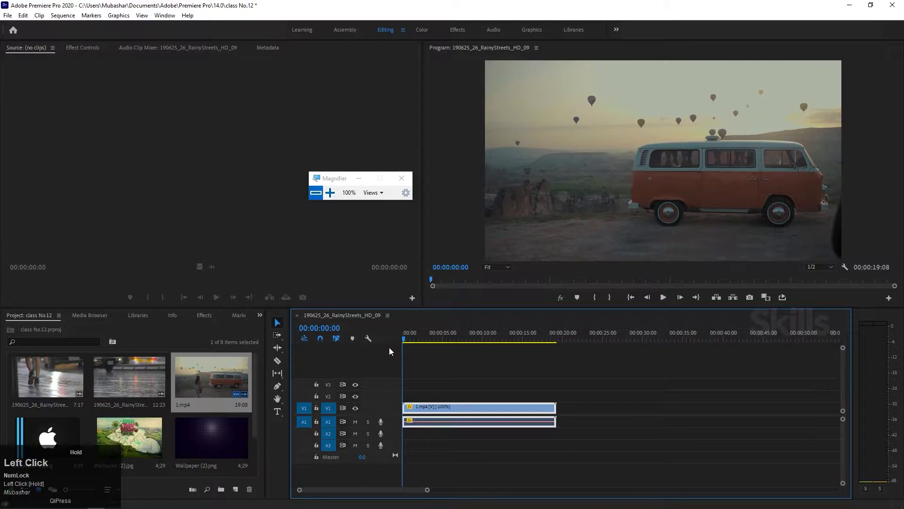
key("space")
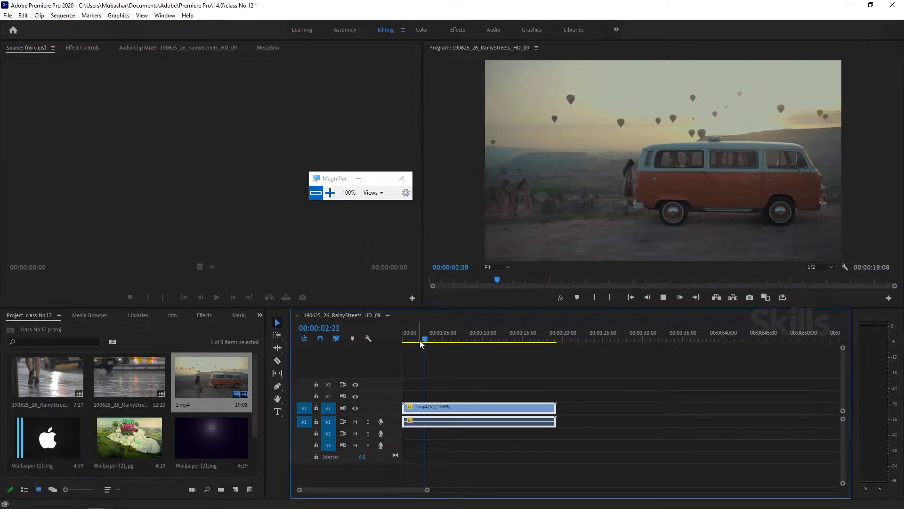
left_click(427, 340)
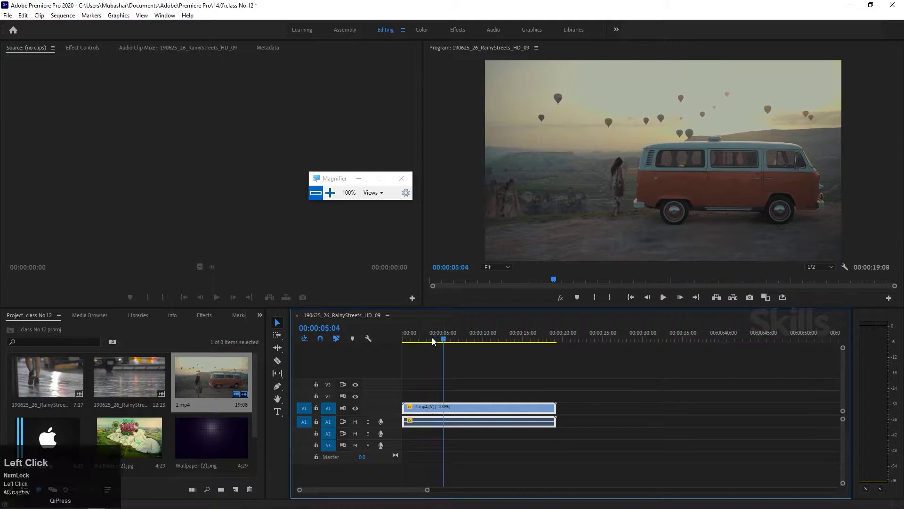
key("Return")
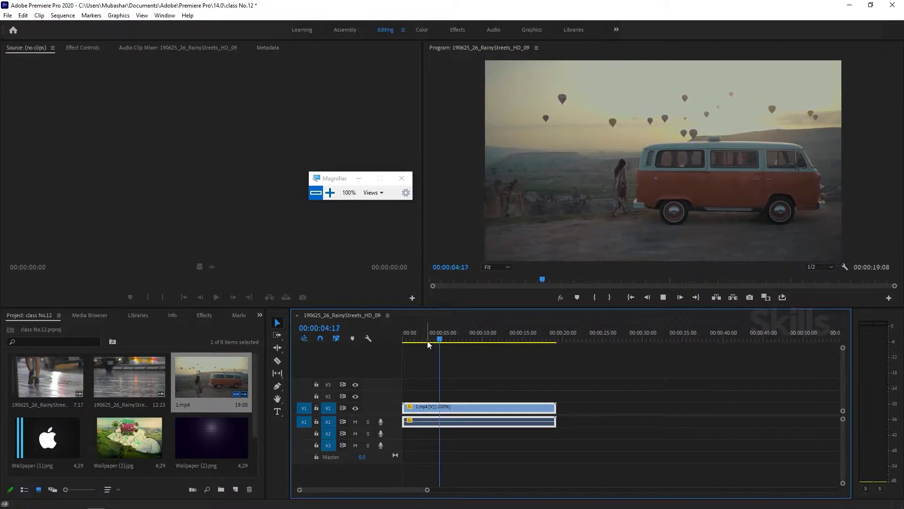
left_click_drag(451, 339, 475, 340)
key("space")
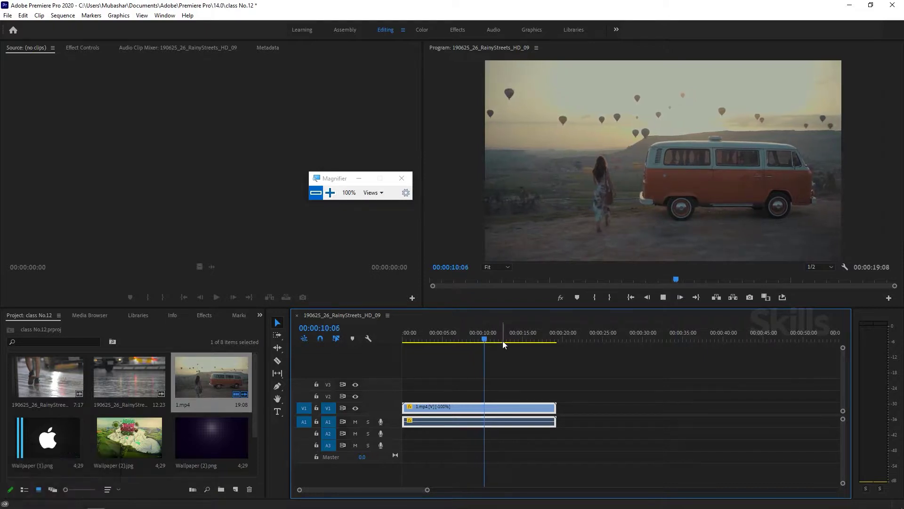
key("space")
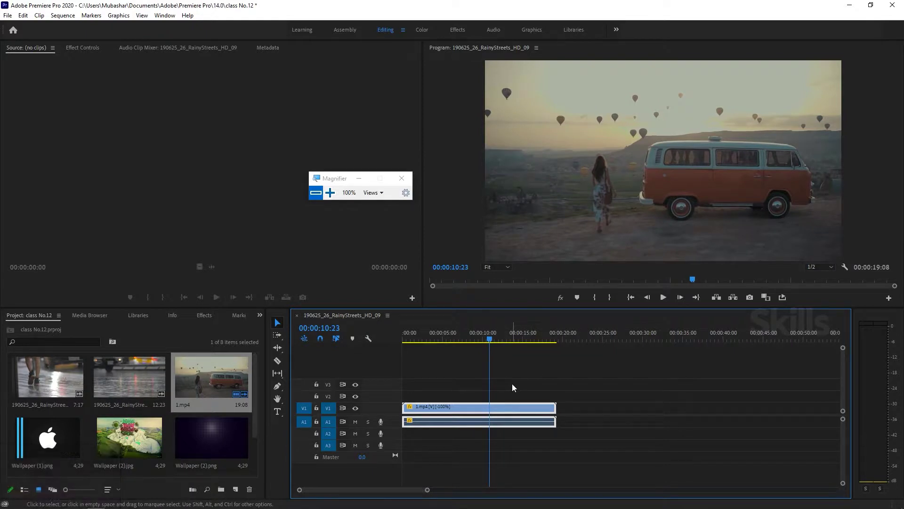
right_click(495, 410)
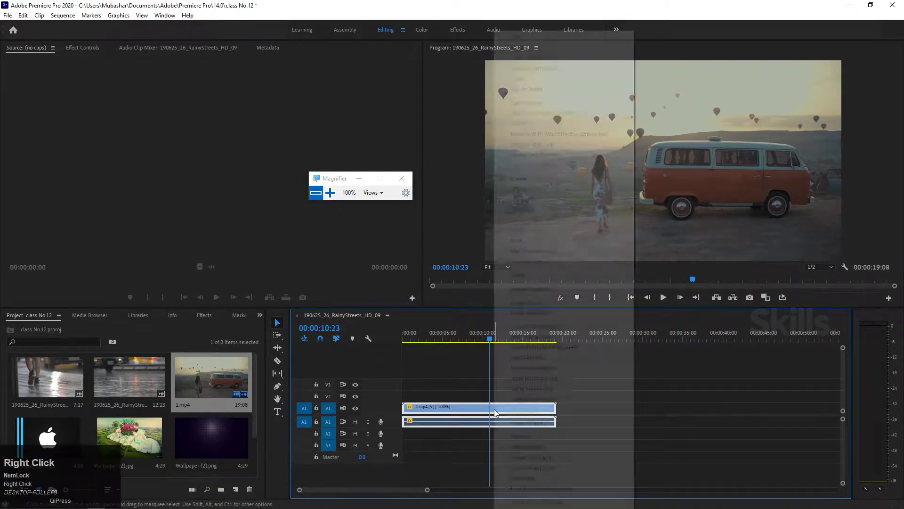
left_click(448, 406)
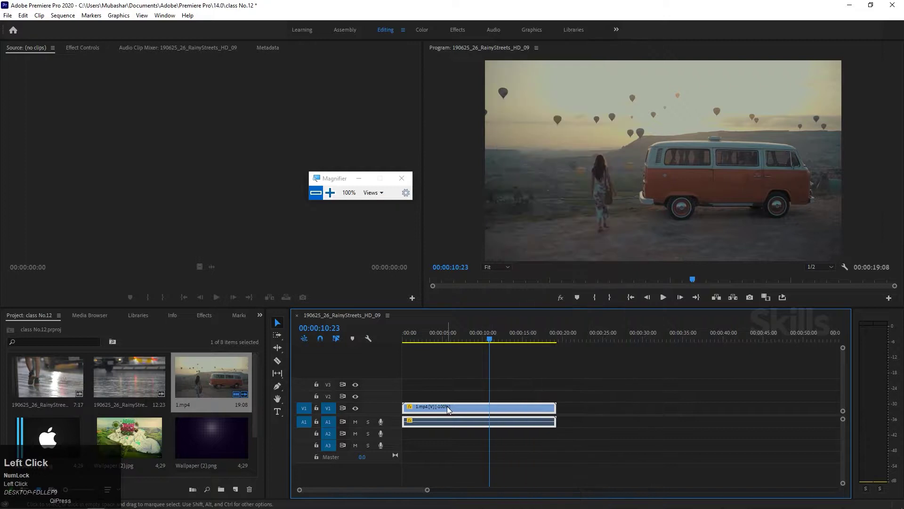
- Add the 7:17 RainyStreets_HD_09 clip to V1 and A1 at about 00:00:22:00, leaving a gap after 1.mp4
left_click(83, 375)
left_click_drag(71, 379, 582, 409)
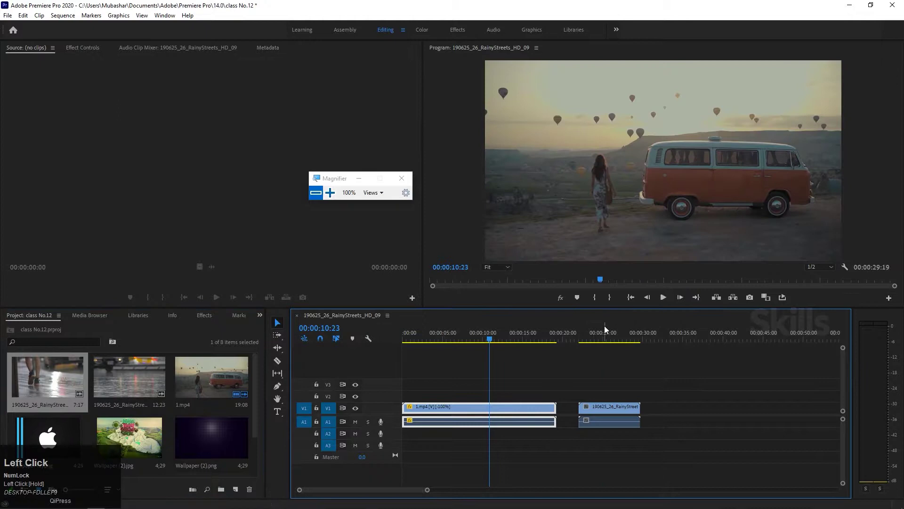
left_click(604, 333)
- Slow the RainyStreets clip to 30% speed with Time Interpolation set to Optical Flow
left_click(605, 408)
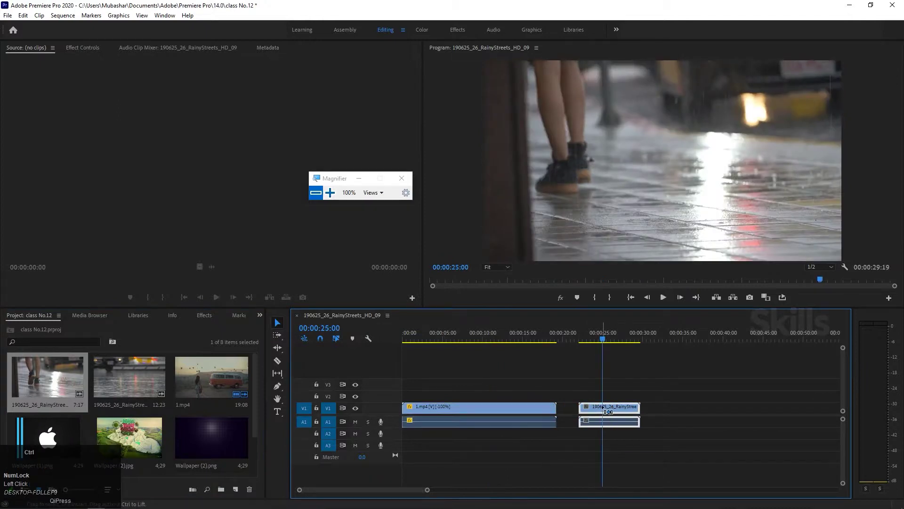
key("ctrl+r")
left_click_drag(457, 180, 498, 178)
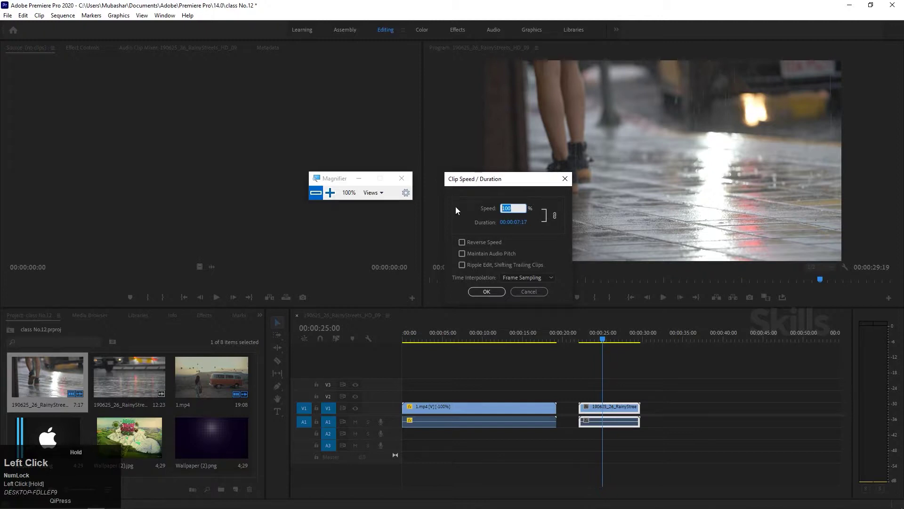
type("30")
left_click(534, 184)
left_click_drag(532, 183, 500, 180)
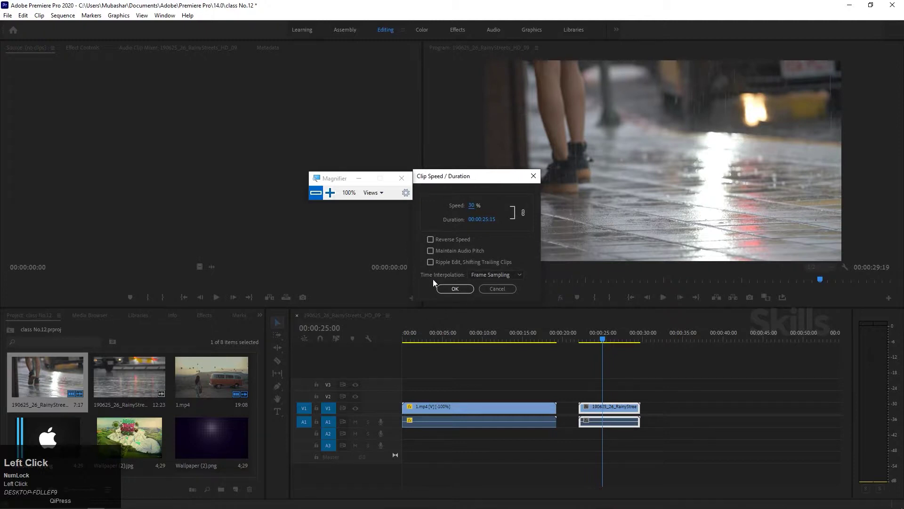
left_click(489, 275)
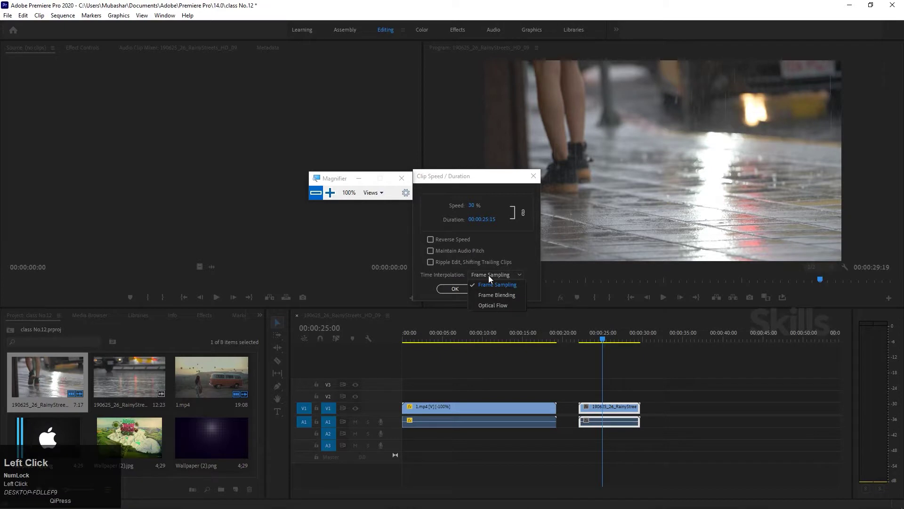
left_click(490, 305)
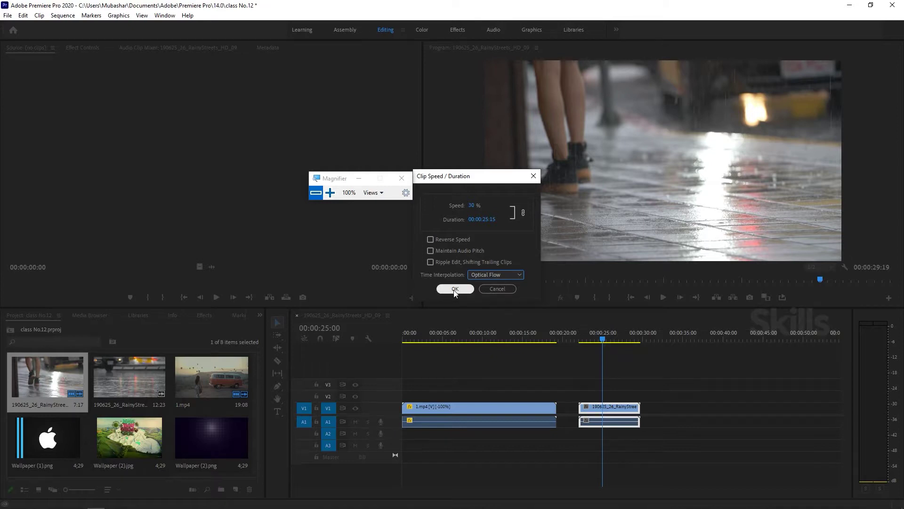
left_click(455, 289)
- Scrub the slowed RainyStreets clip and render the sequence effects In to Out, moving the Magnifier window off the progress dialog
mouse_move(606, 337)
left_mouse_down()
mouse_move(623, 337)
mouse_move(591, 343)
left_mouse_up()
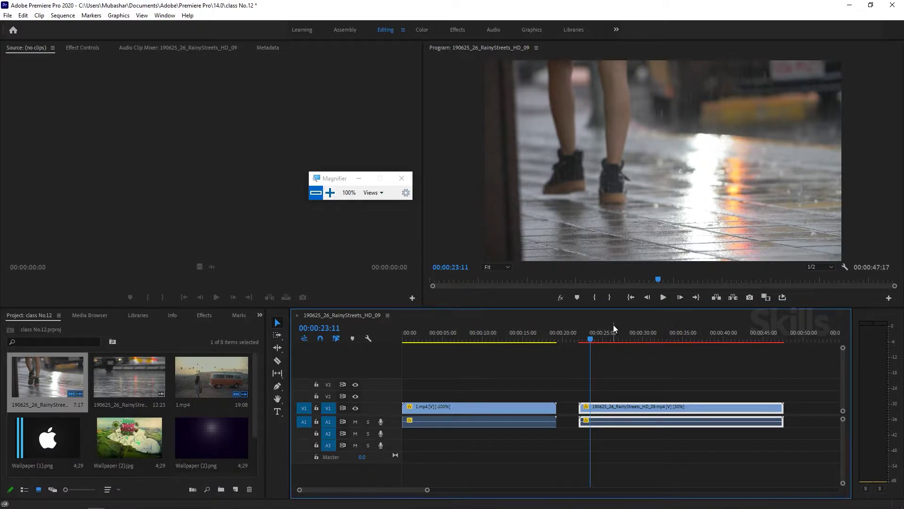
left_click_drag(614, 330, 621, 330)
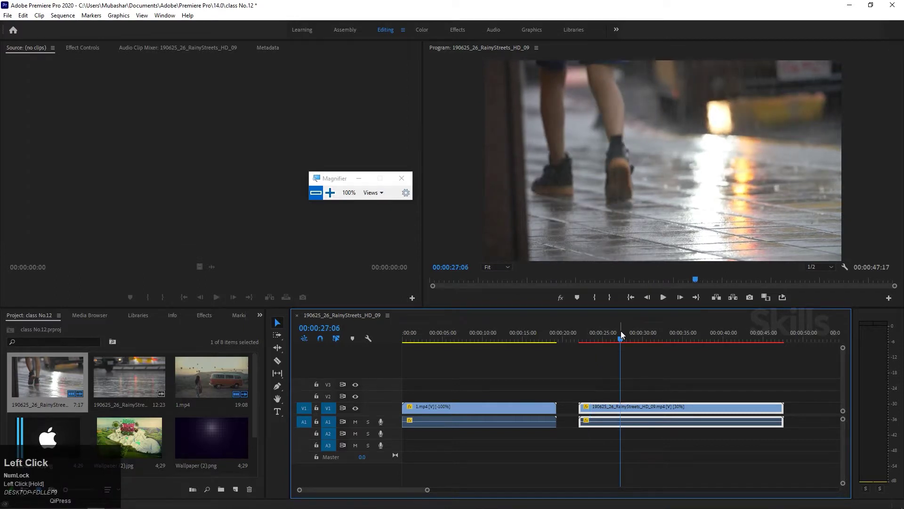
left_click(63, 16)
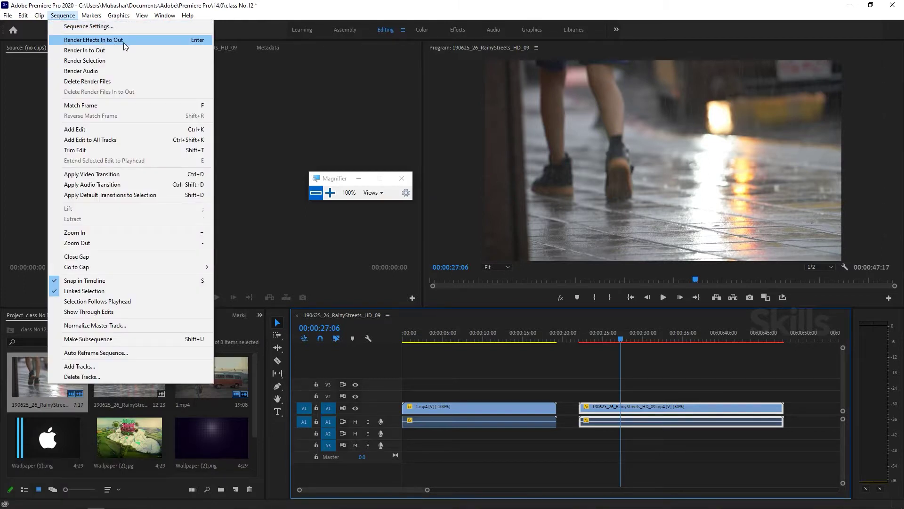
left_click(103, 41)
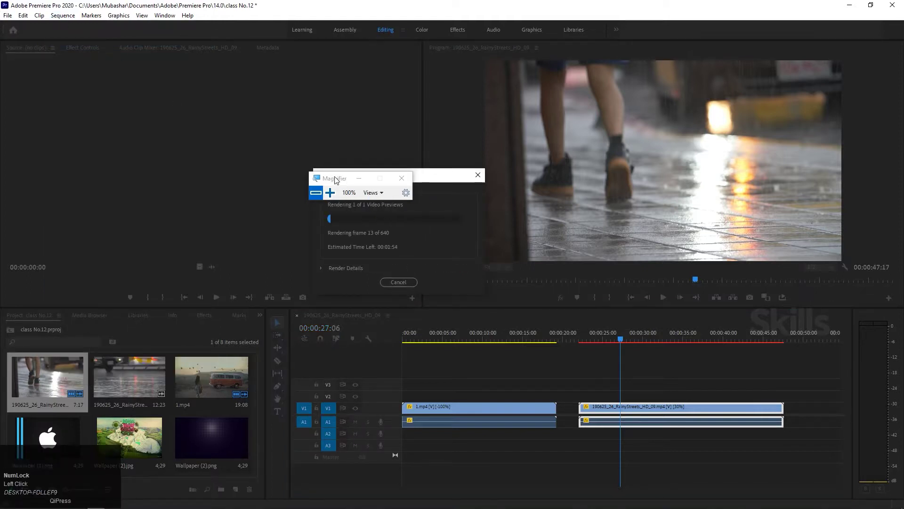
left_click_drag(343, 181, 244, 155)
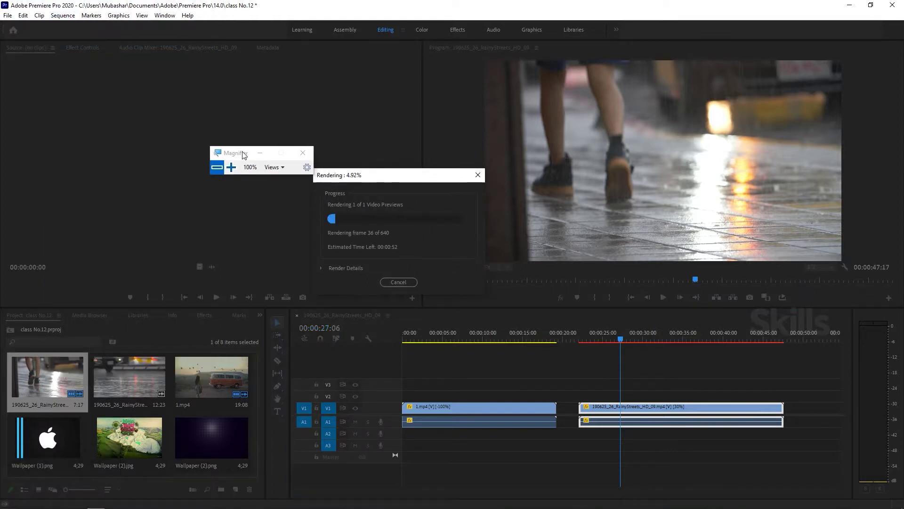
left_click_drag(343, 178, 243, 197)
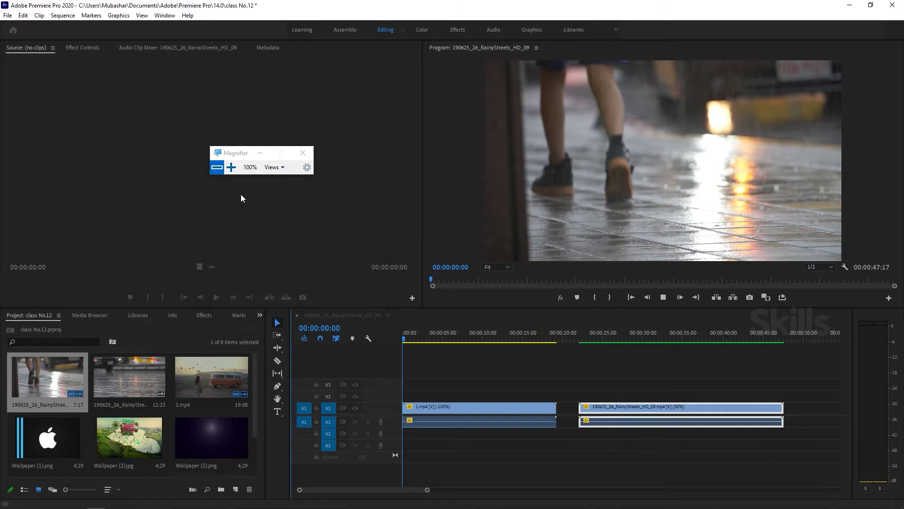
- Play the rendered slow-motion RainyStreets clip from its start and again from about 00:00:24:00
left_click_drag(602, 340, 581, 344)
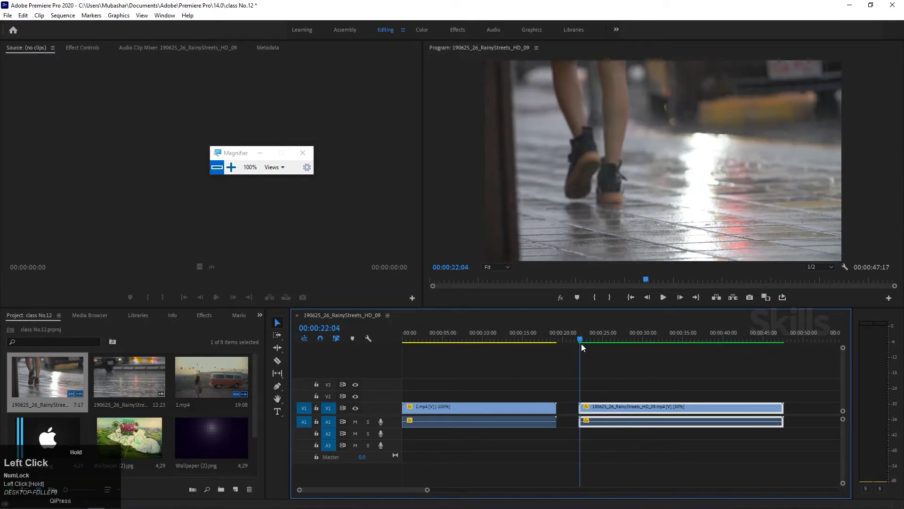
key("space")
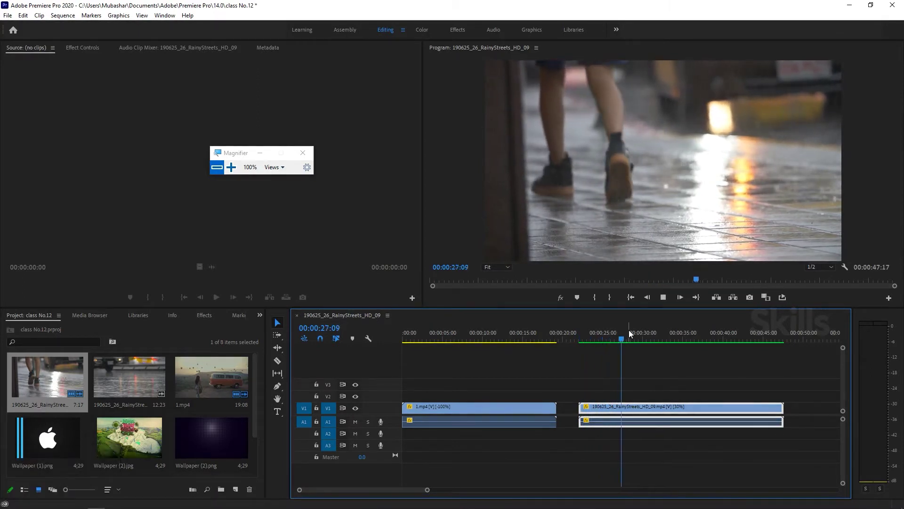
left_click(599, 339)
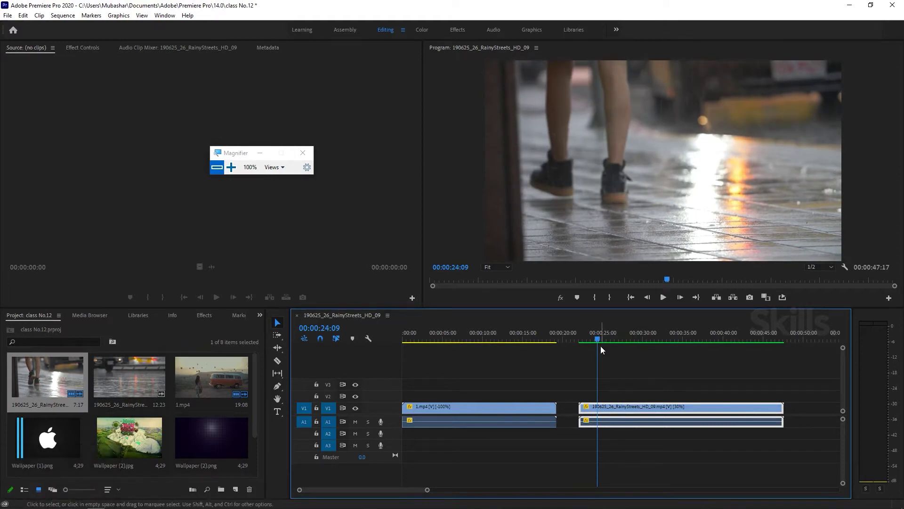
key("space")
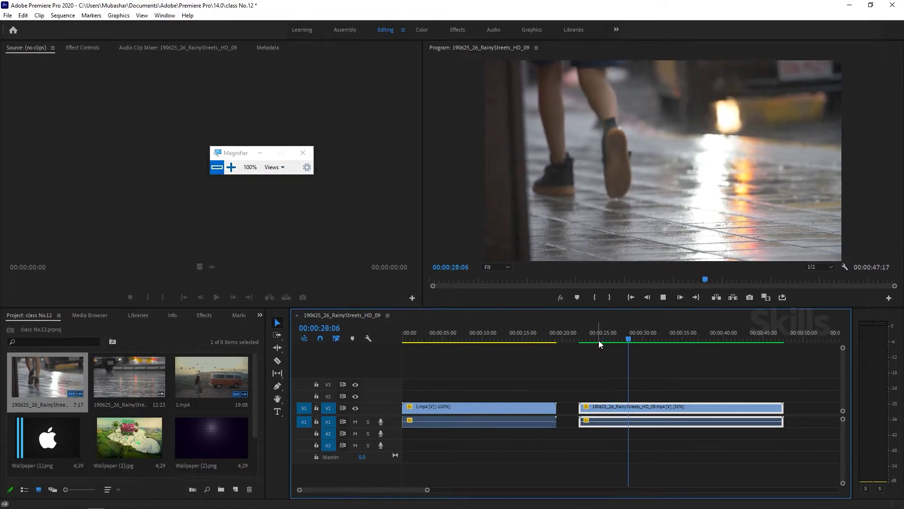
- Delete the gap between 1.mp4 and the RainyStreets clip and move the playhead to 00:00:17:14
left_click(569, 332)
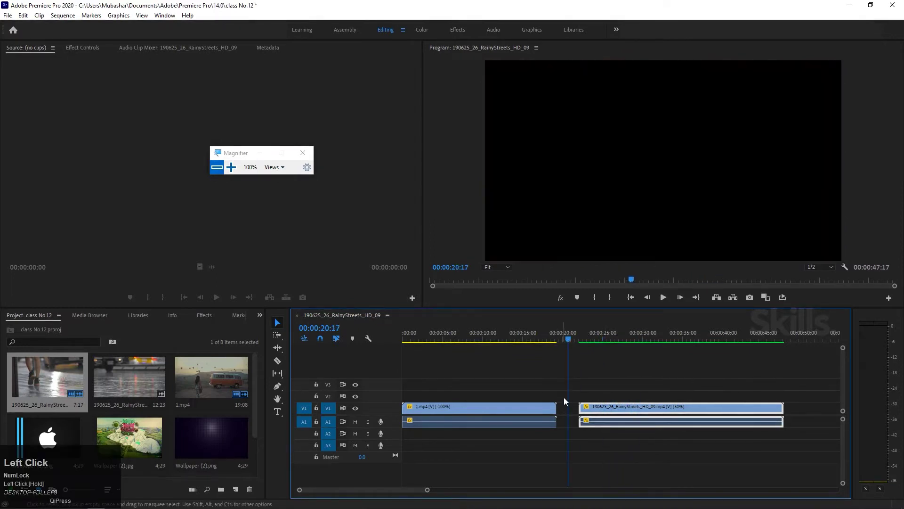
left_click(564, 408)
key("Delete")
left_click_drag(567, 335, 544, 335)
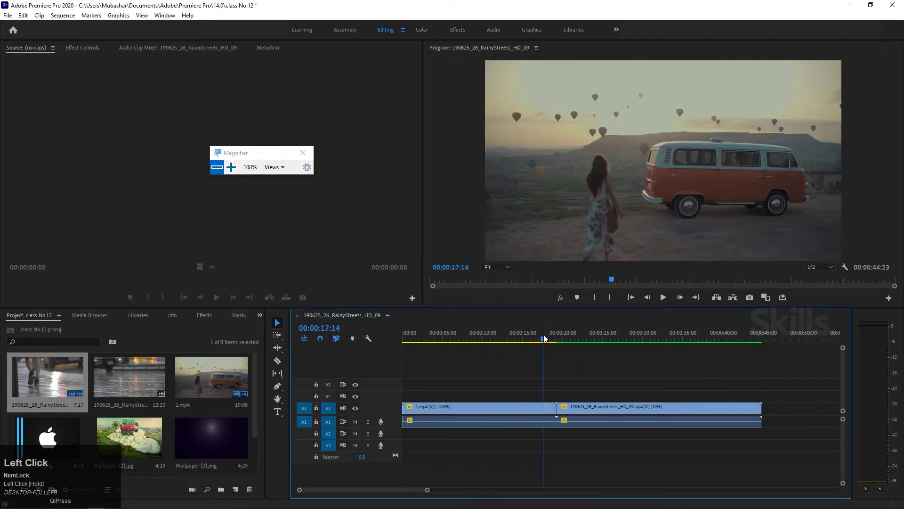